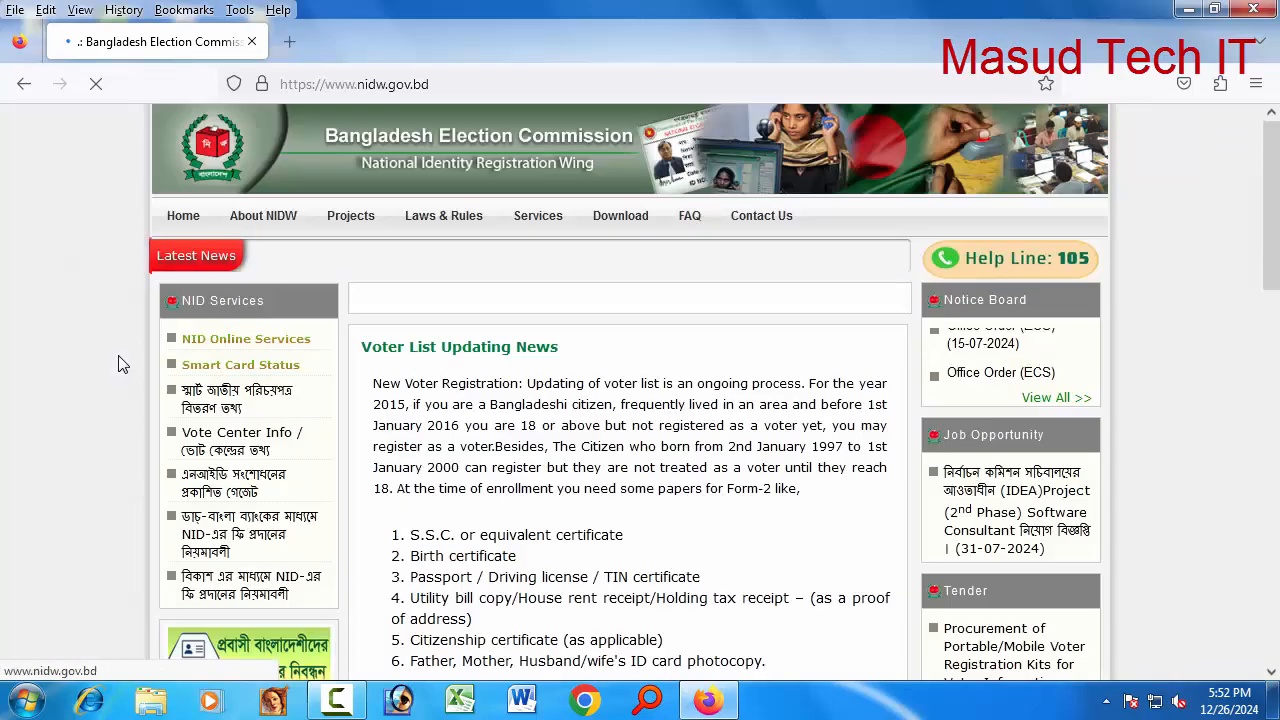
Step: Go to NID Online Services and start a new voter registration application
{"action": "left_click", "coordinate": [290, 341]}
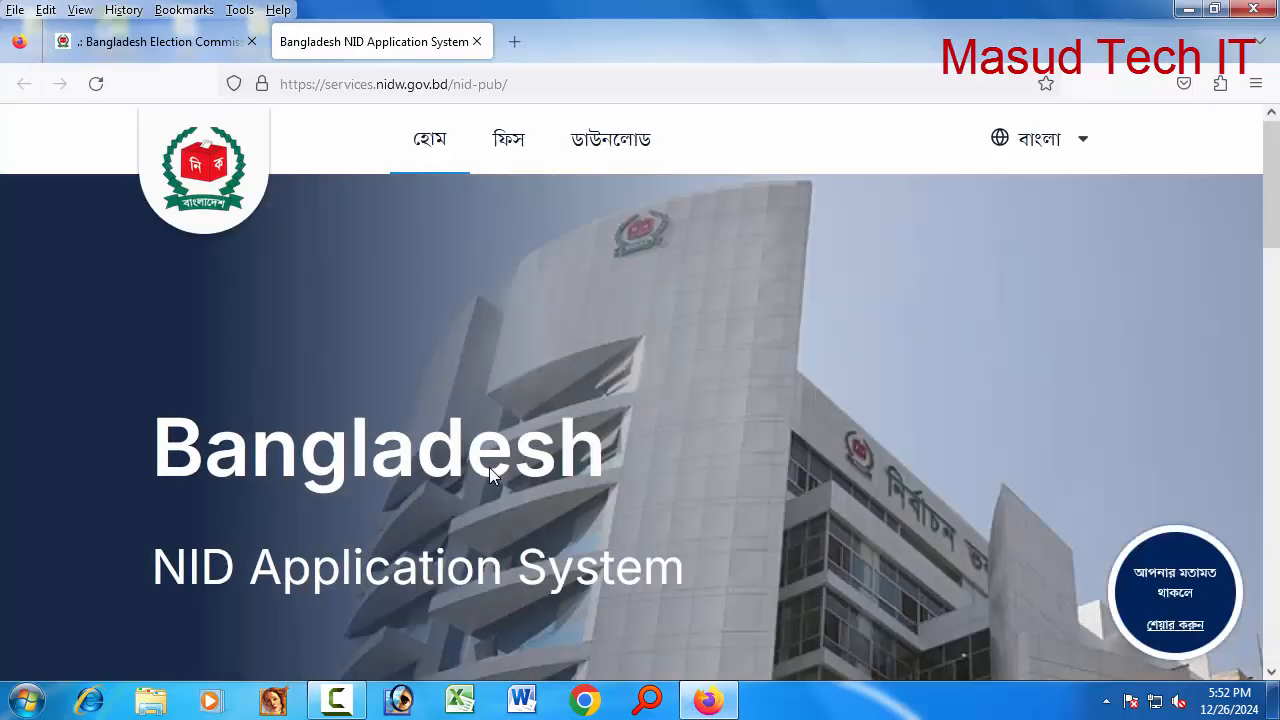
{"action": "scroll", "coordinate": [514, 498], "scroll_direction": "down", "scroll_amount": 3}
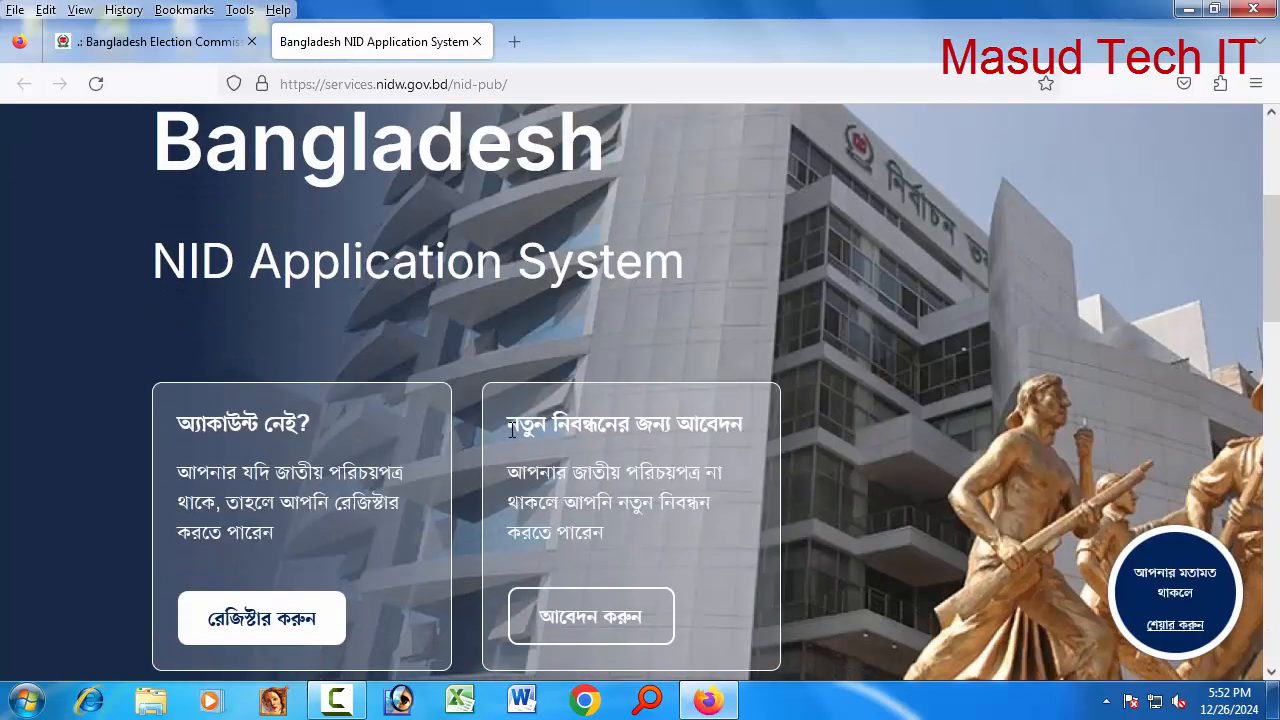
{"action": "left_click_drag", "start_coordinate": [511, 425], "coordinate": [751, 425]}
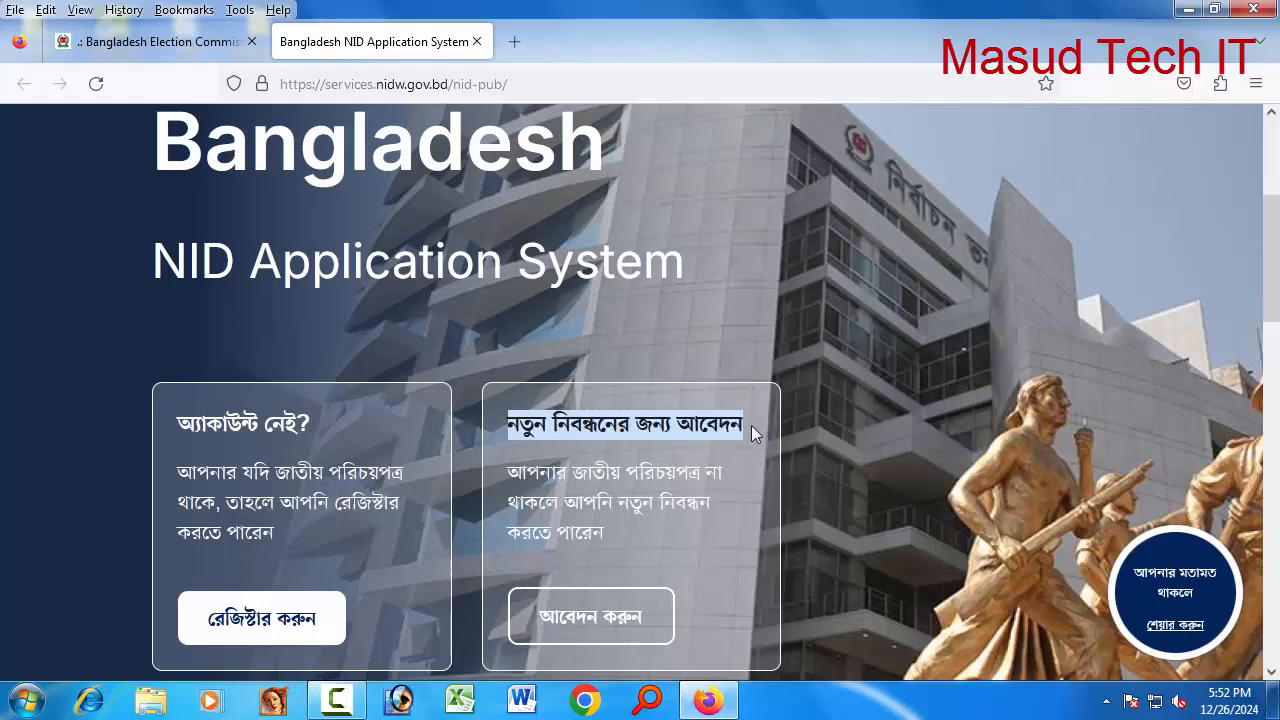
{"action": "left_click", "coordinate": [738, 518]}
{"action": "scroll", "coordinate": [700, 492], "scroll_direction": "down", "scroll_amount": 2}
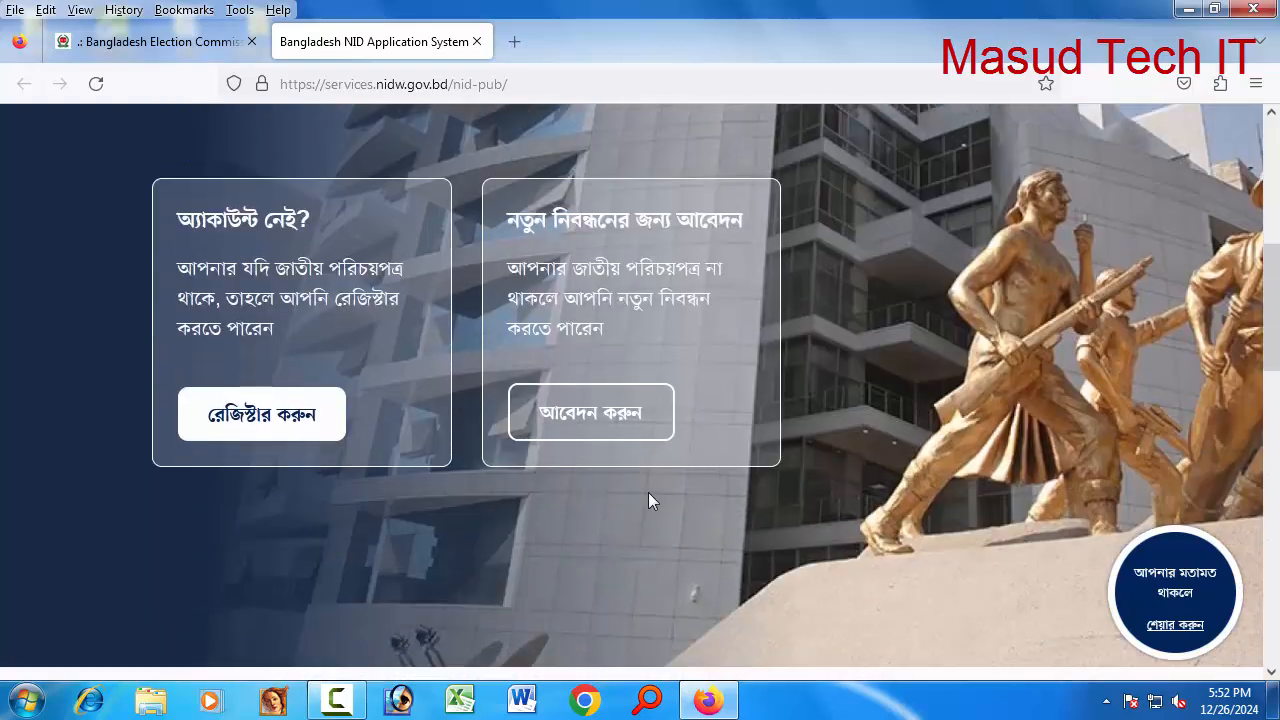
{"action": "left_click", "coordinate": [611, 429]}
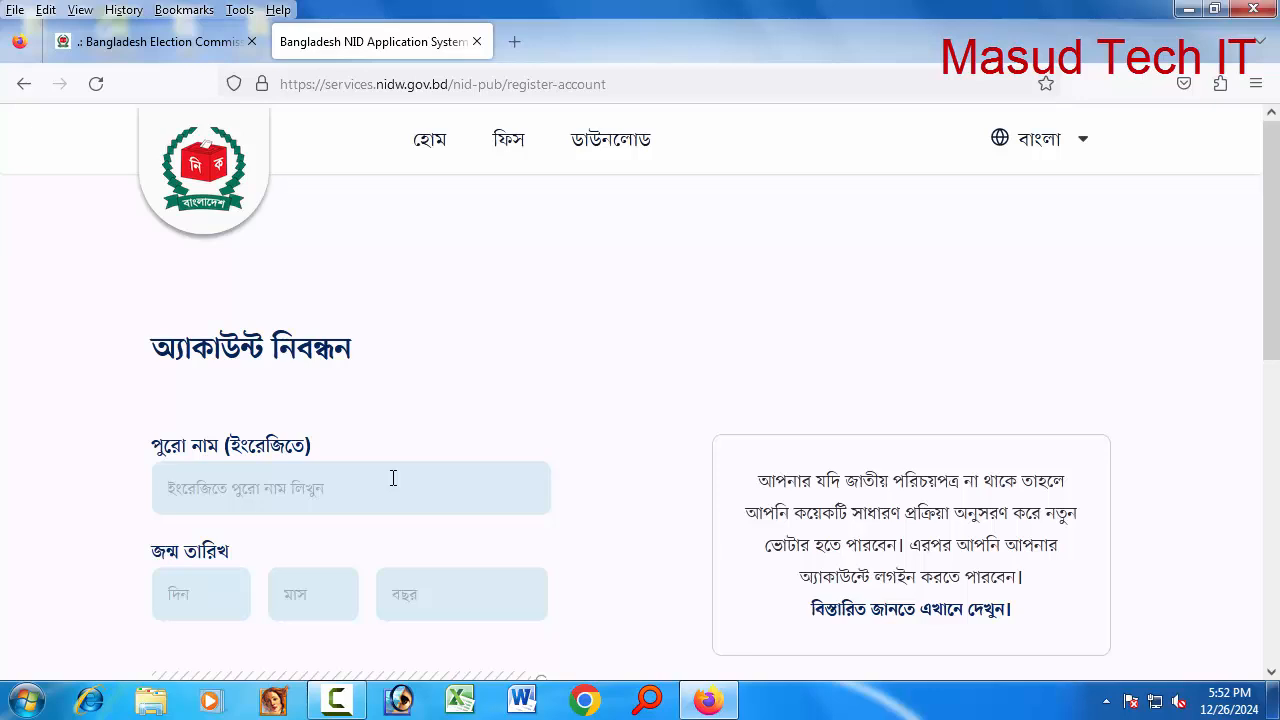
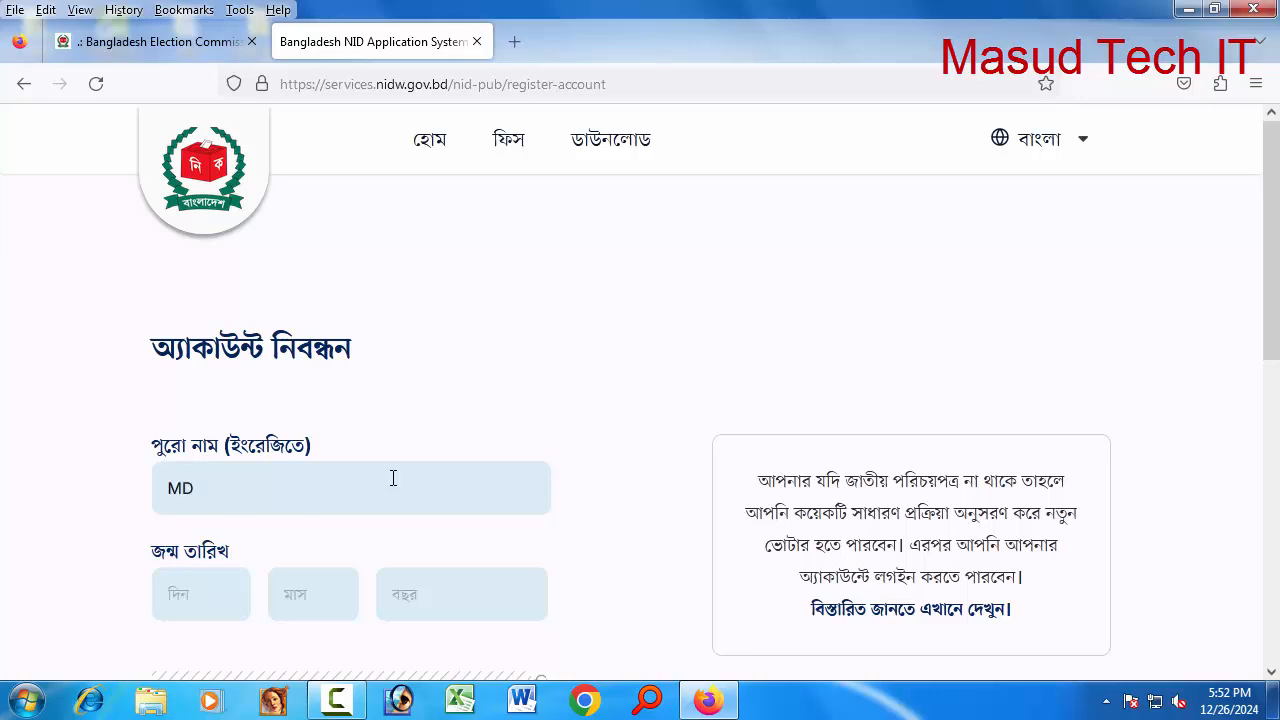
Step: Enter the applicant's English full name, date of birth and the captcha code
{"action": "type", "text": "20"}
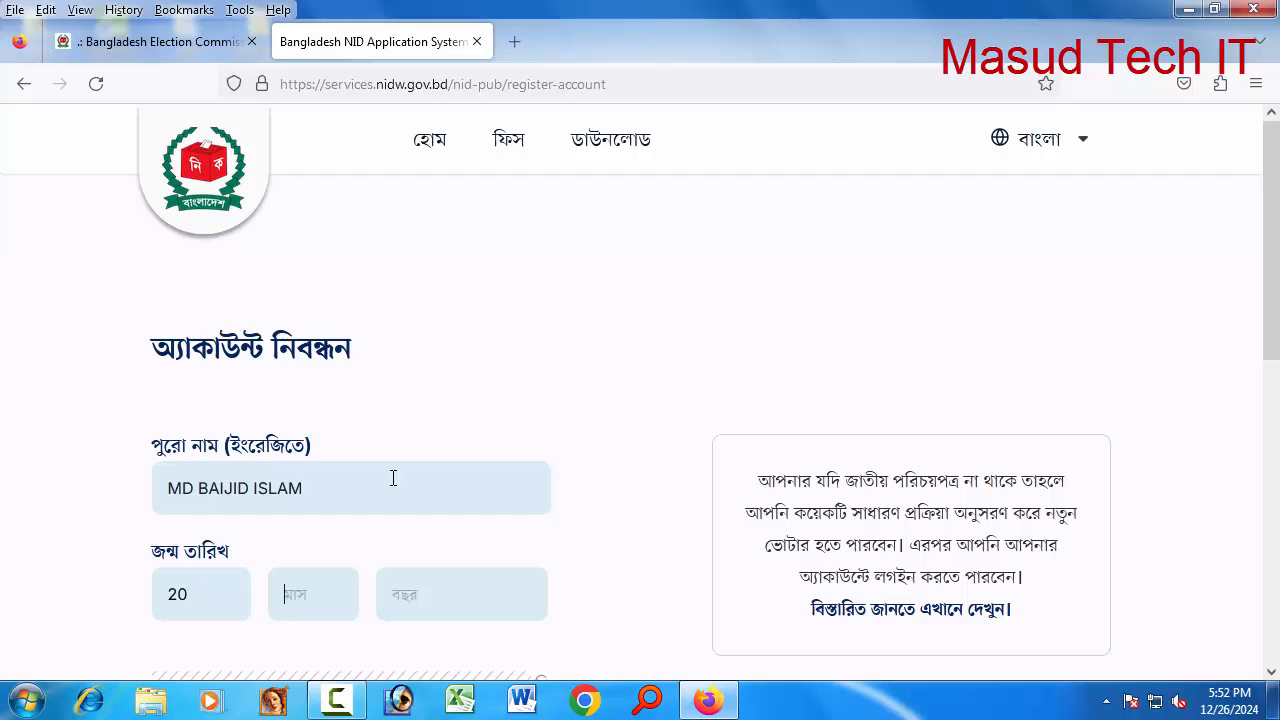
{"action": "type", "text": "051"}
{"action": "type", "text": "999"}
{"action": "scroll", "coordinate": [417, 449], "scroll_direction": "down", "scroll_amount": 3}
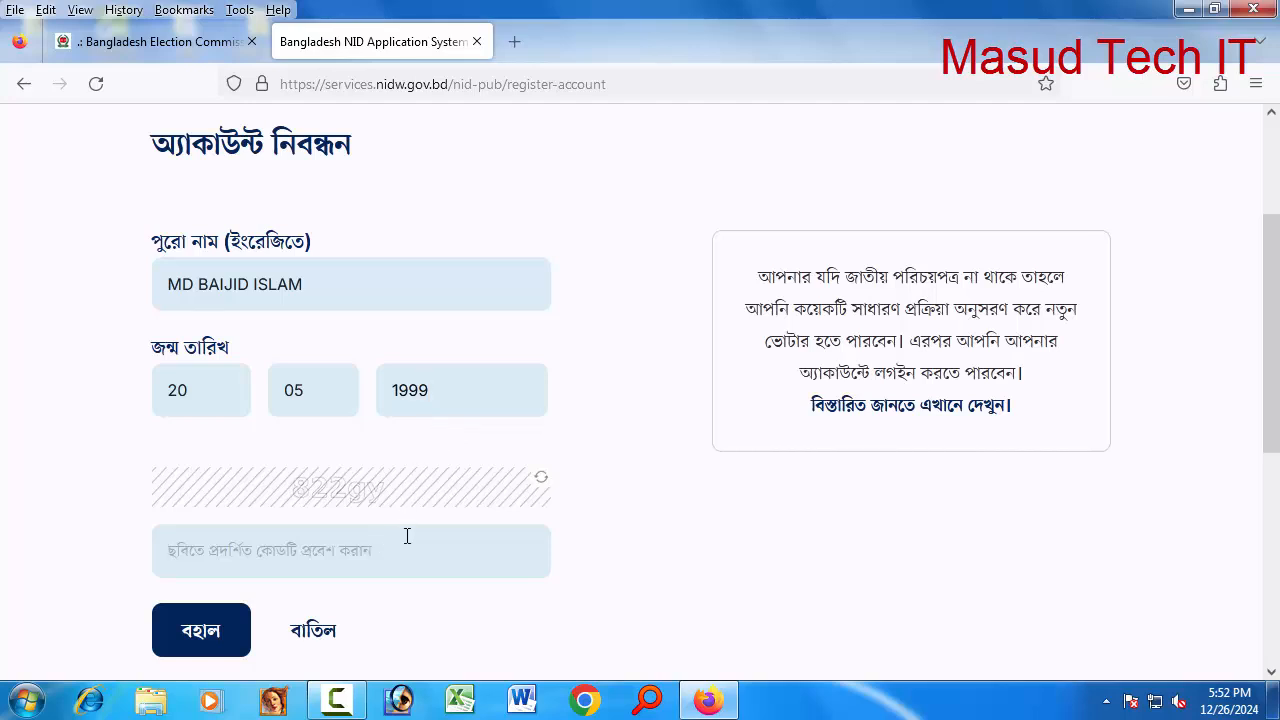
{"action": "type", "text": "822"}
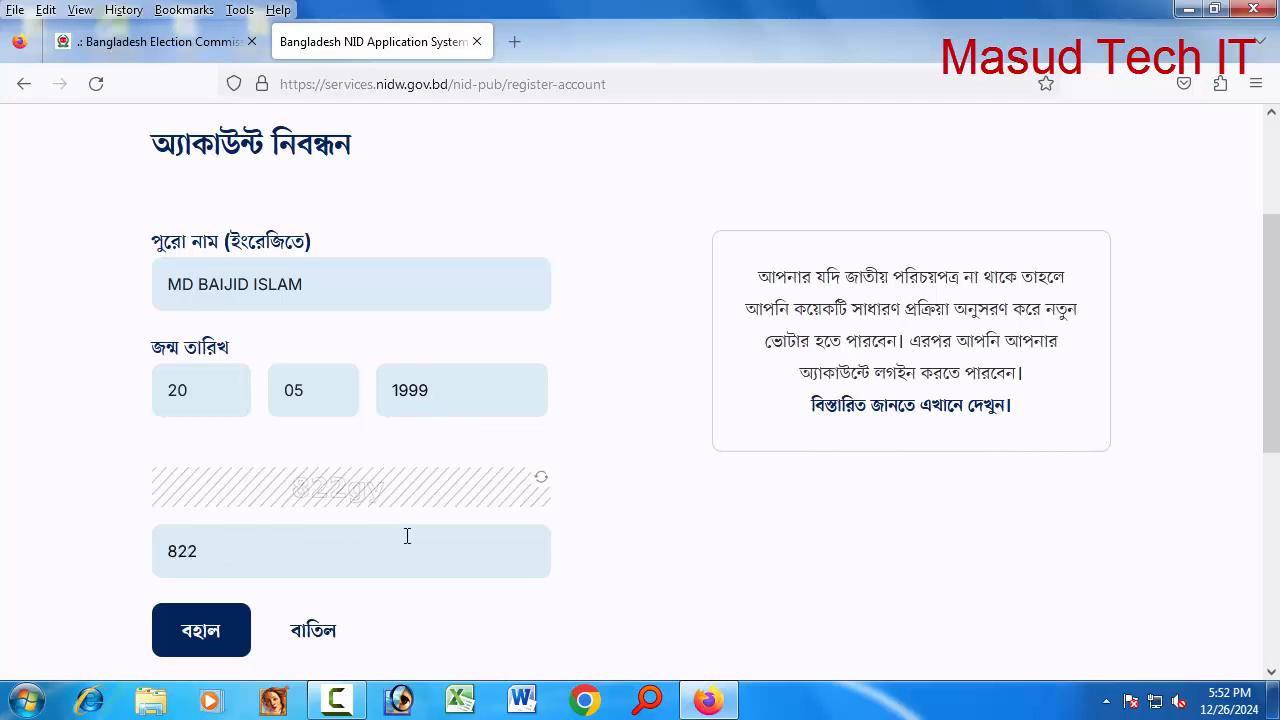
{"action": "type", "text": "gy"}
Step: Submit the registration details and confirm with the SMS verification code
{"action": "left_click", "coordinate": [200, 625]}
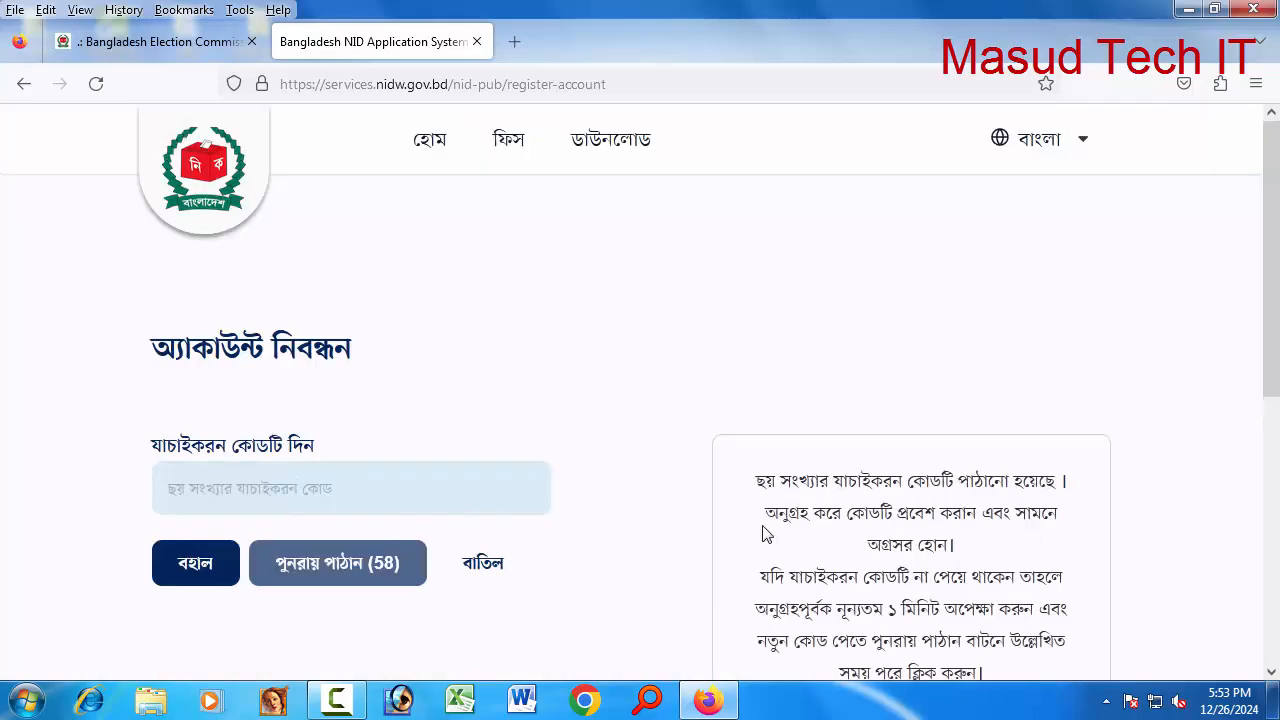
{"action": "left_click", "coordinate": [409, 488]}
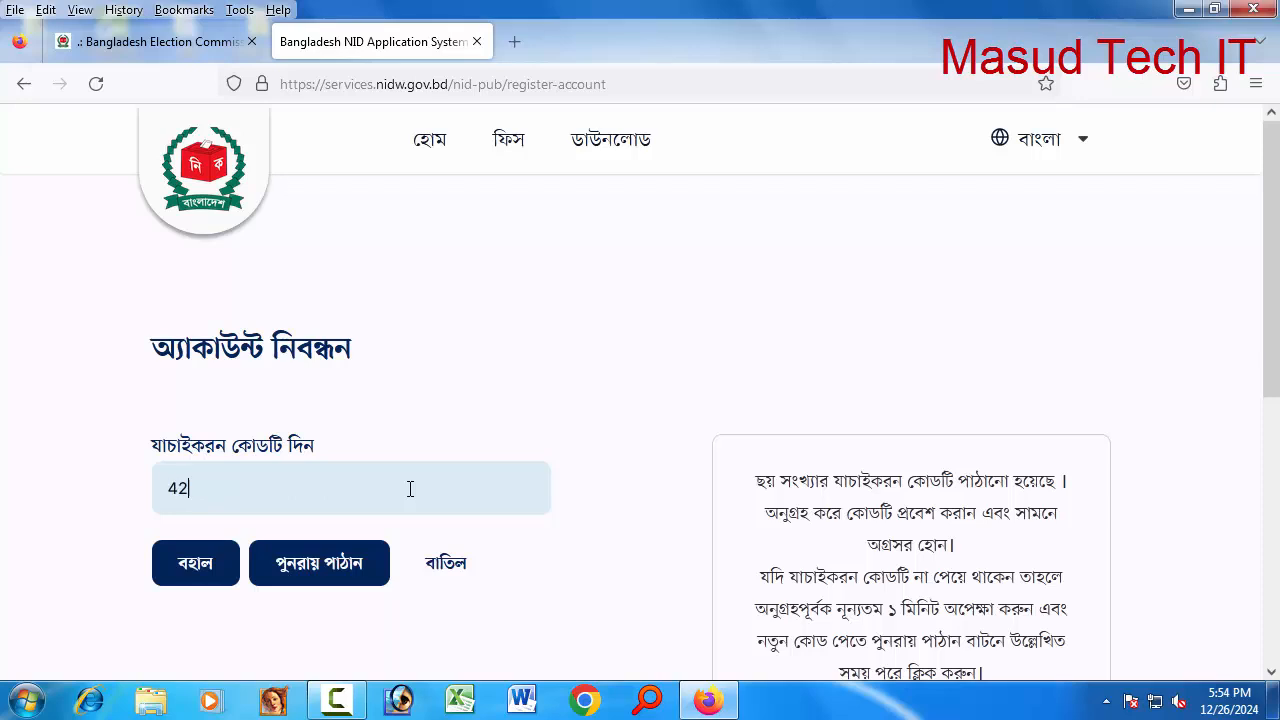
{"action": "left_click", "coordinate": [212, 568]}
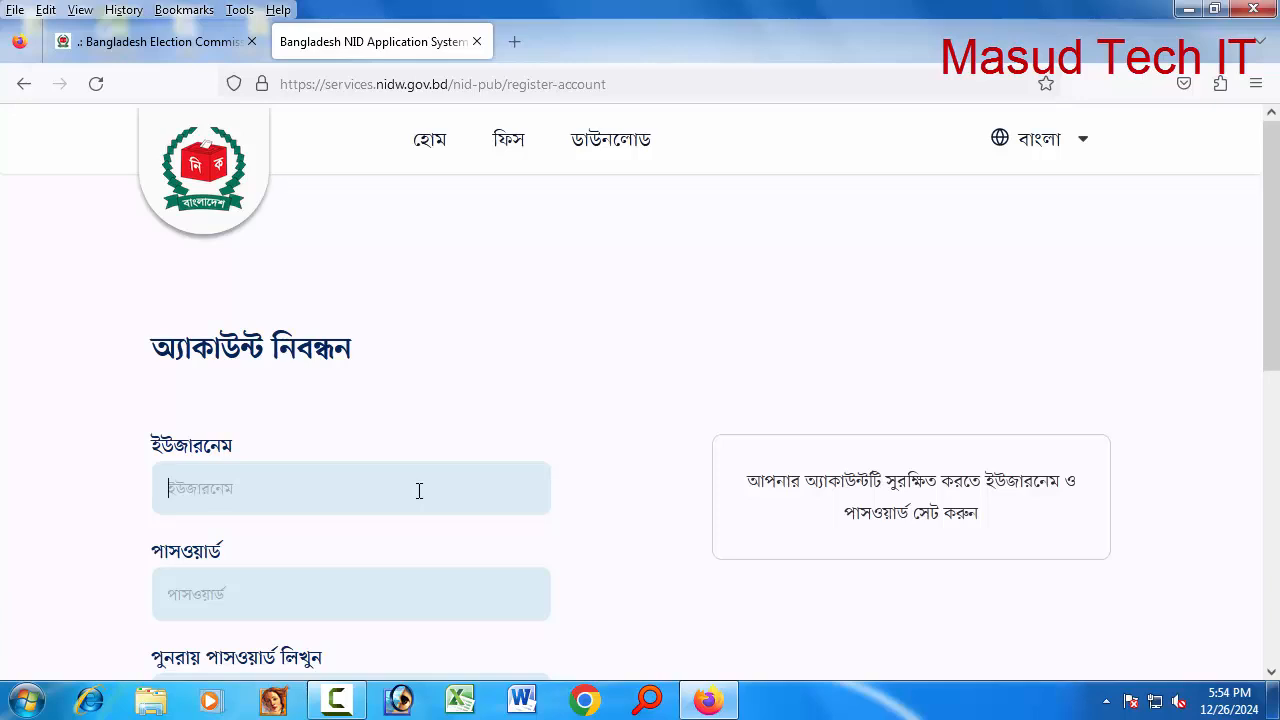
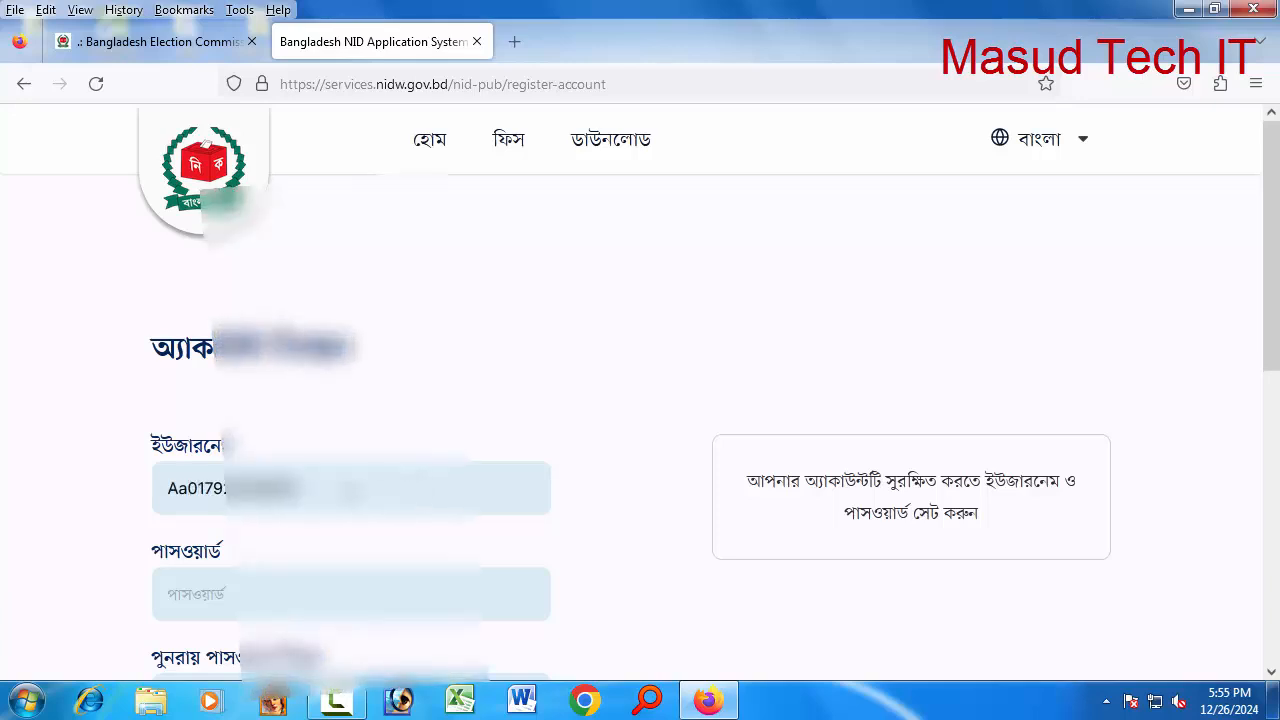
Step: Set a username, reuse it as password and confirmation, submit, and decline saving the login
{"action": "double_click", "coordinate": [266, 490]}
{"action": "right_click", "coordinate": [264, 492]}
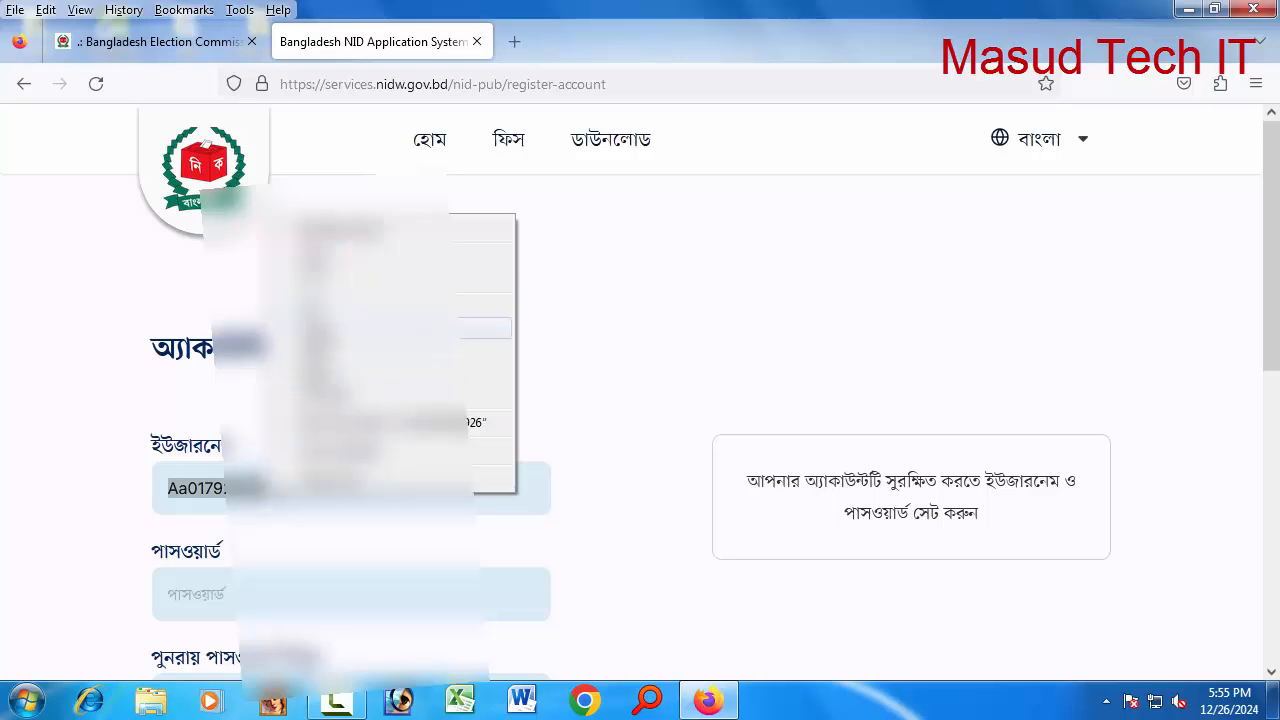
{"action": "left_click", "coordinate": [322, 329]}
{"action": "left_click", "coordinate": [330, 588]}
{"action": "right_click", "coordinate": [328, 586]}
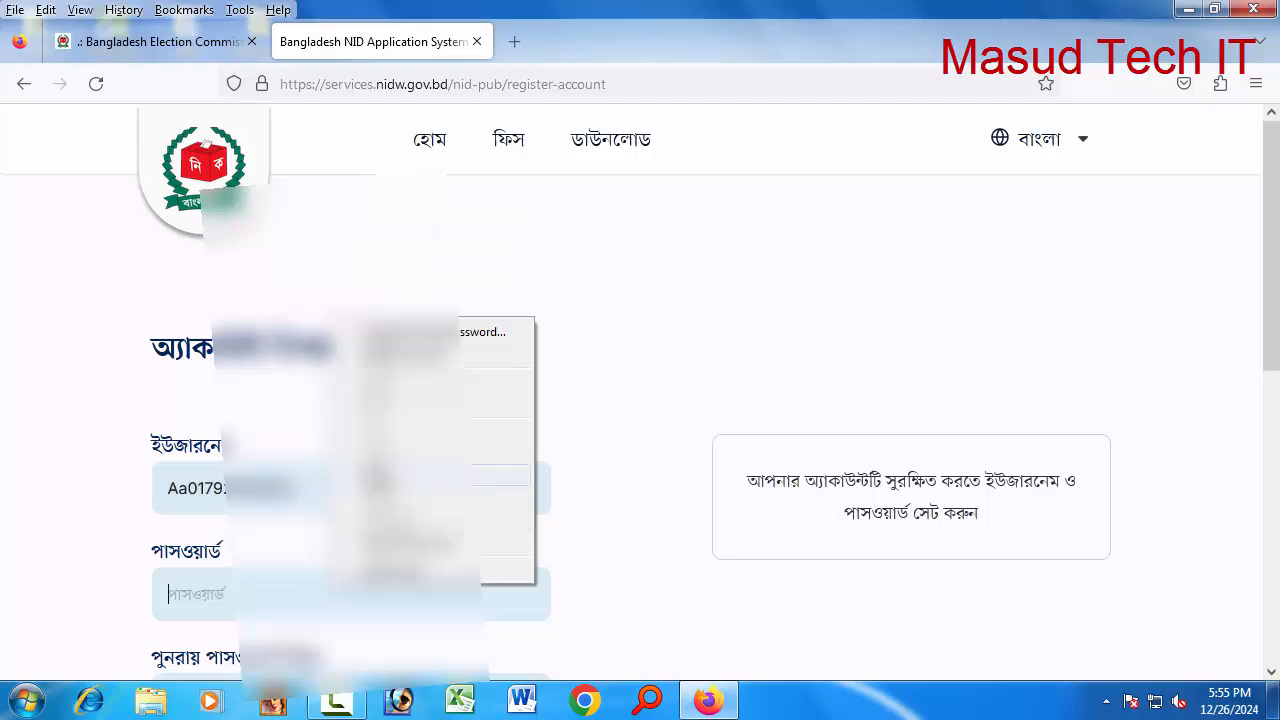
{"action": "left_click", "coordinate": [380, 476]}
{"action": "scroll", "coordinate": [350, 480], "scroll_direction": "down", "scroll_amount": 3}
{"action": "left_click", "coordinate": [328, 498]}
{"action": "right_click", "coordinate": [328, 506]}
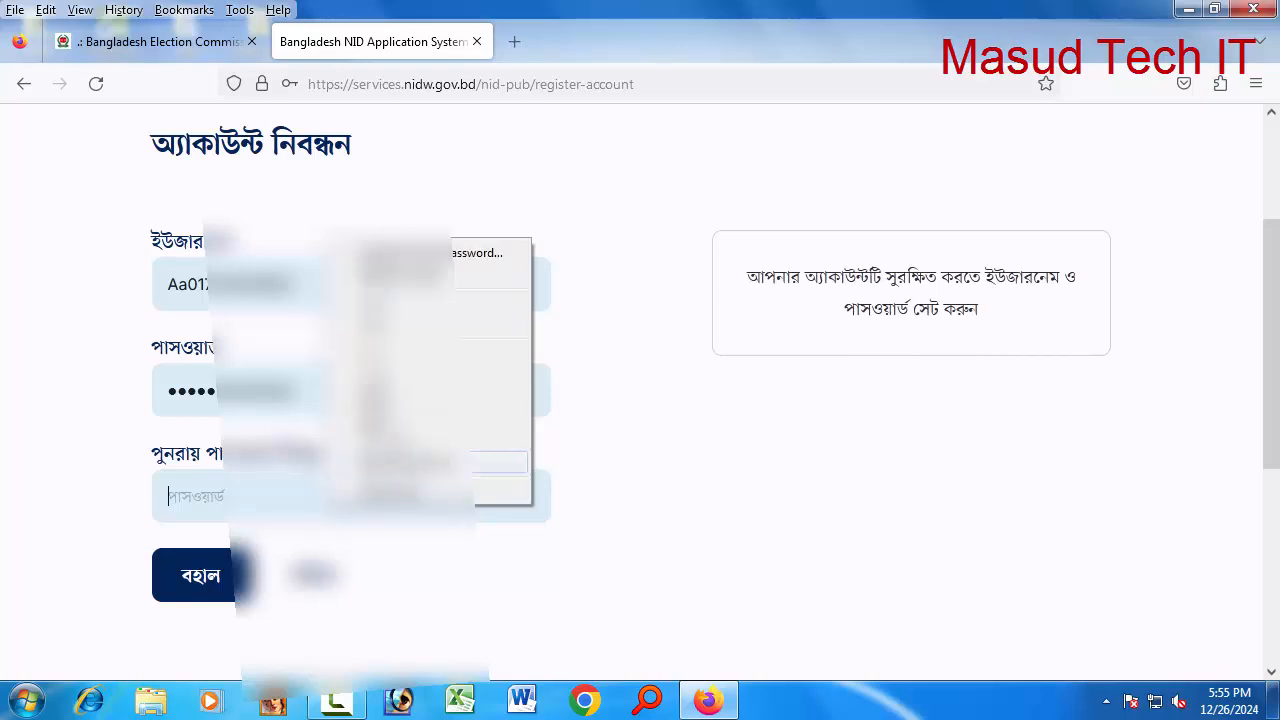
{"action": "left_click", "coordinate": [380, 404]}
{"action": "left_click", "coordinate": [229, 577]}
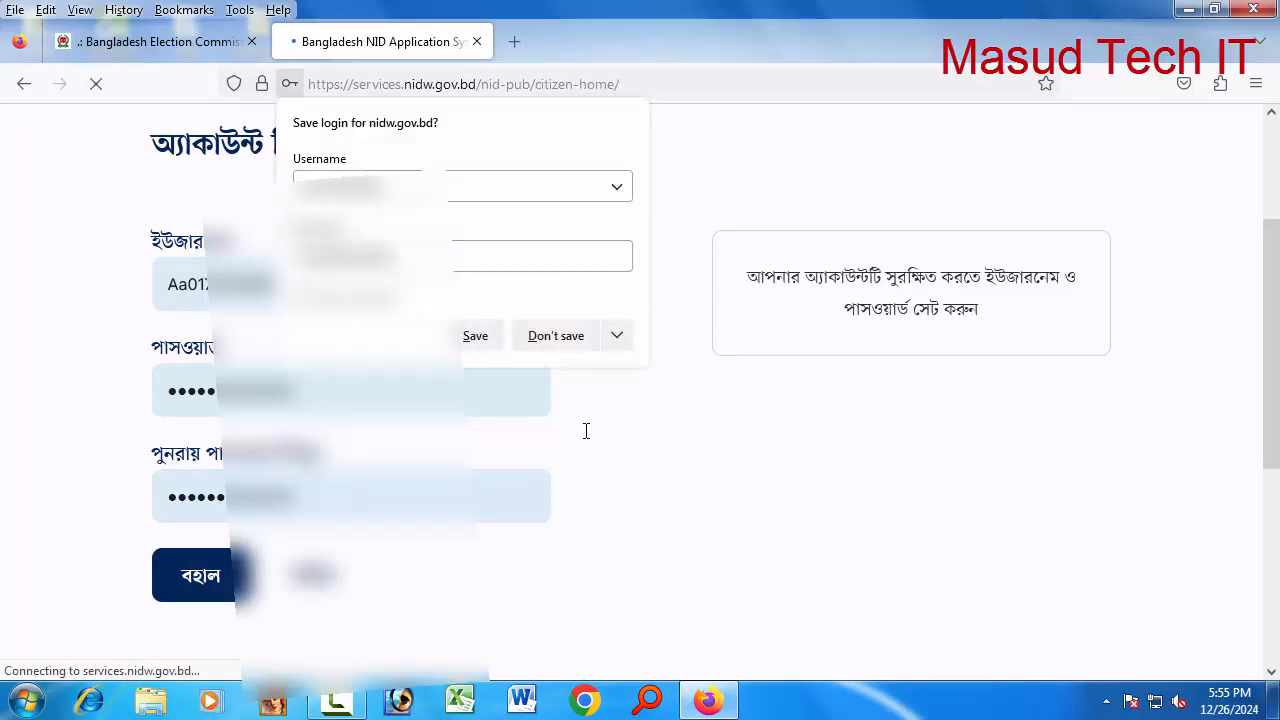
{"action": "left_click", "coordinate": [578, 335]}
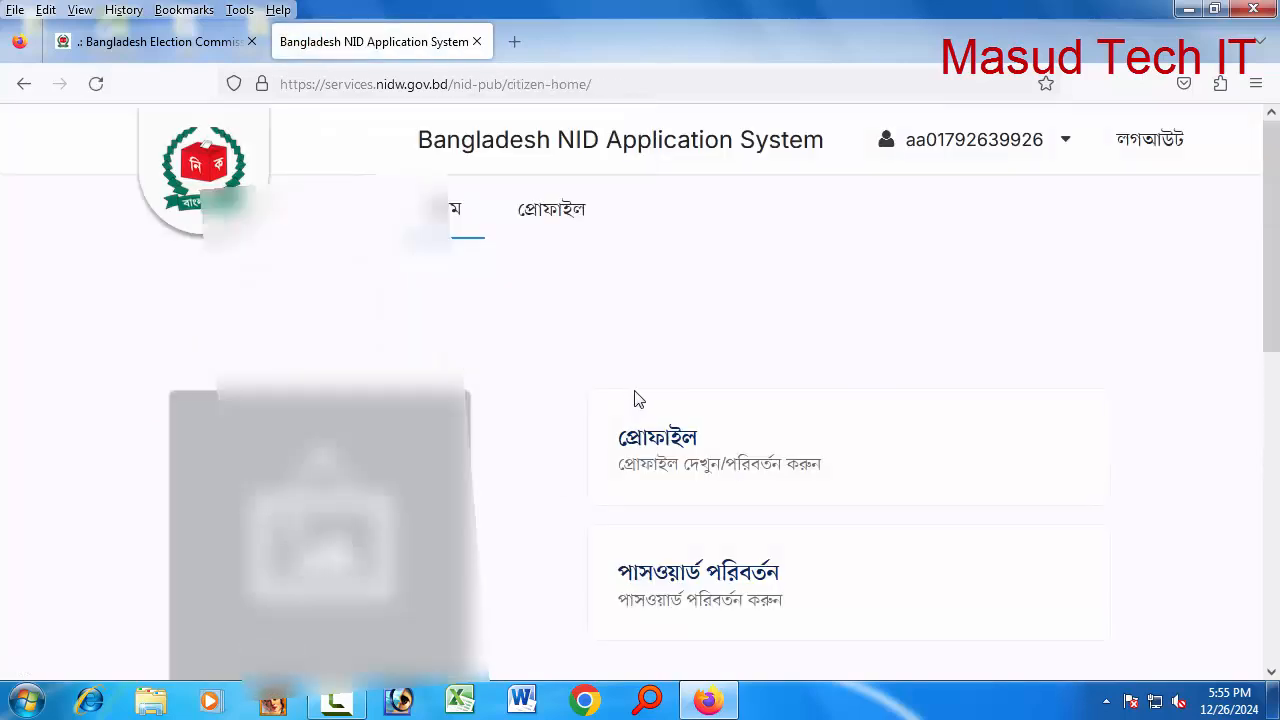
Step: Open the applicant's profile for editing and zoom the page to 90%
{"action": "left_click", "coordinate": [655, 445]}
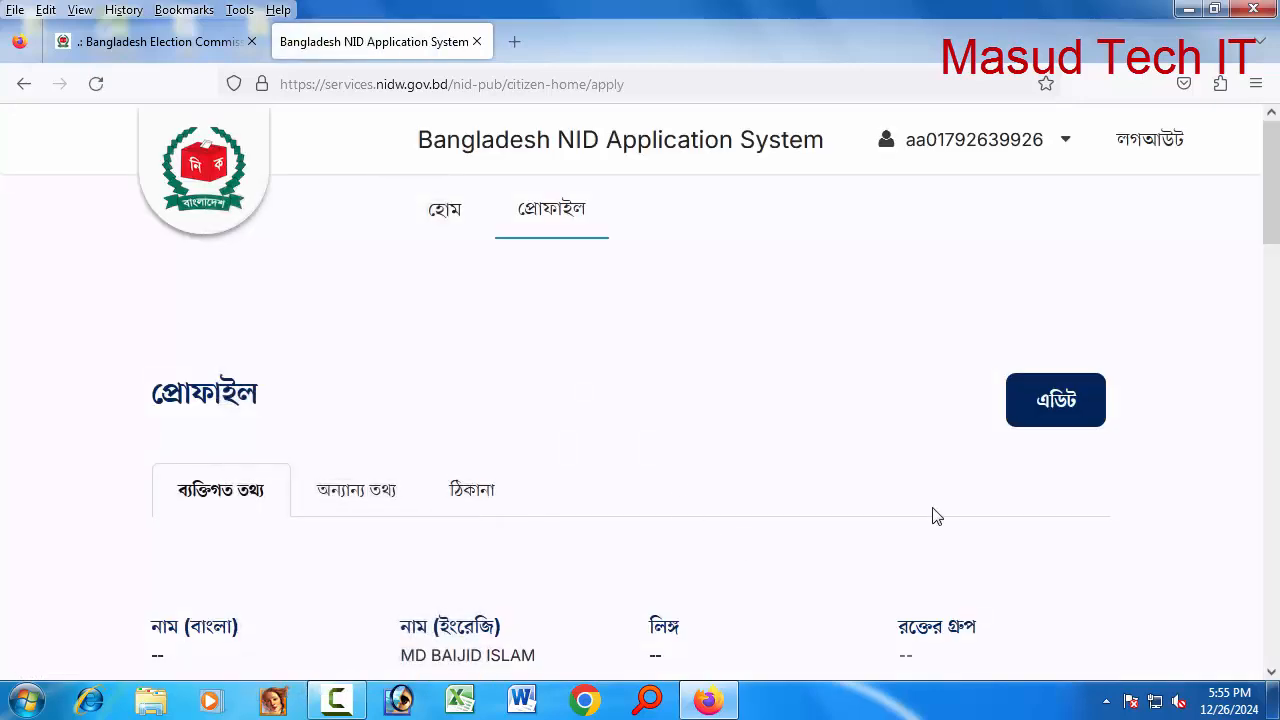
{"action": "left_click", "coordinate": [1063, 406]}
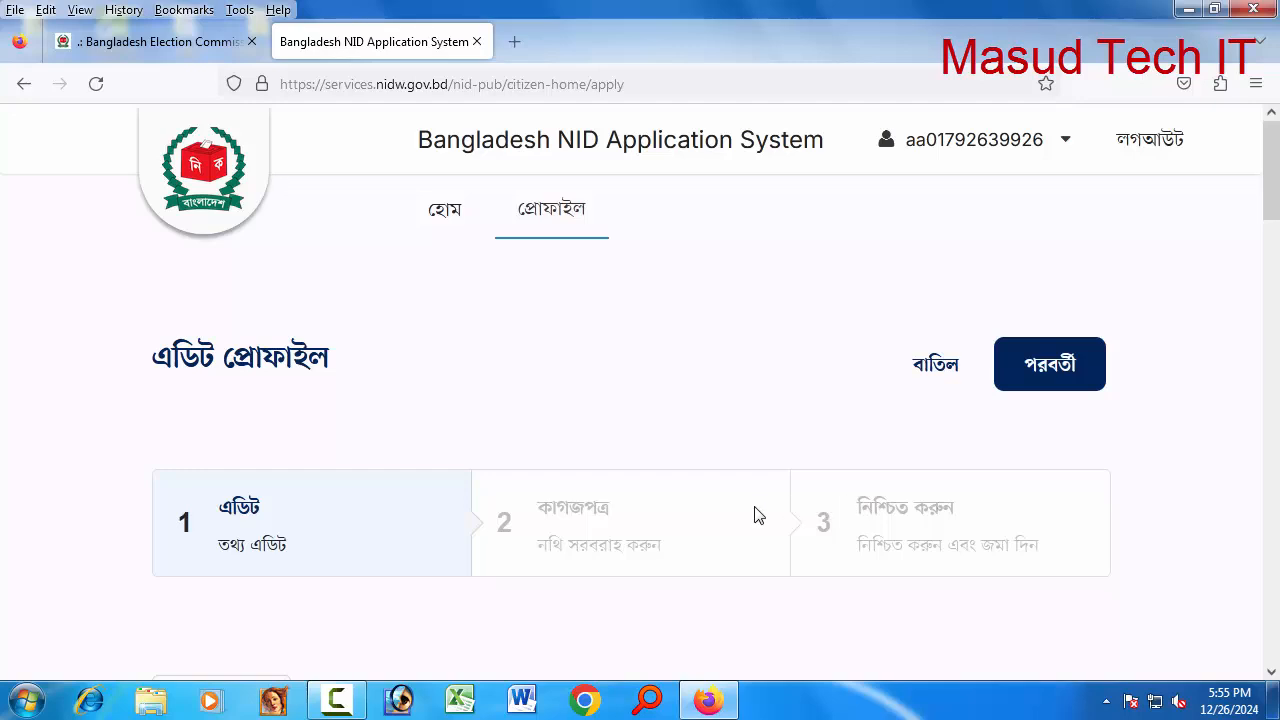
{"action": "key", "text": "ctrl+minus"}
{"action": "scroll", "coordinate": [770, 530], "scroll_direction": "down", "scroll_amount": 2}
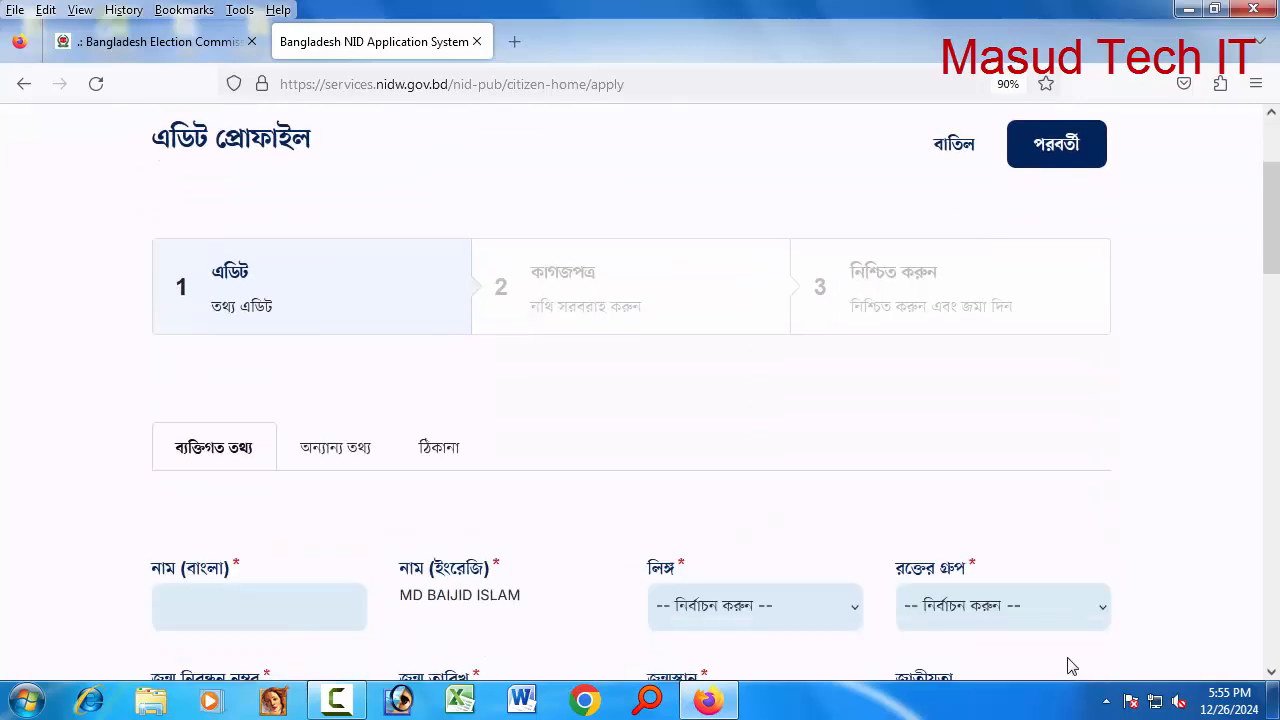
Step: Switch the Bengali keyboard tool to Unicode and type the applicant's Bangla name
{"action": "left_click", "coordinate": [1106, 701]}
{"action": "right_click", "coordinate": [1102, 568]}
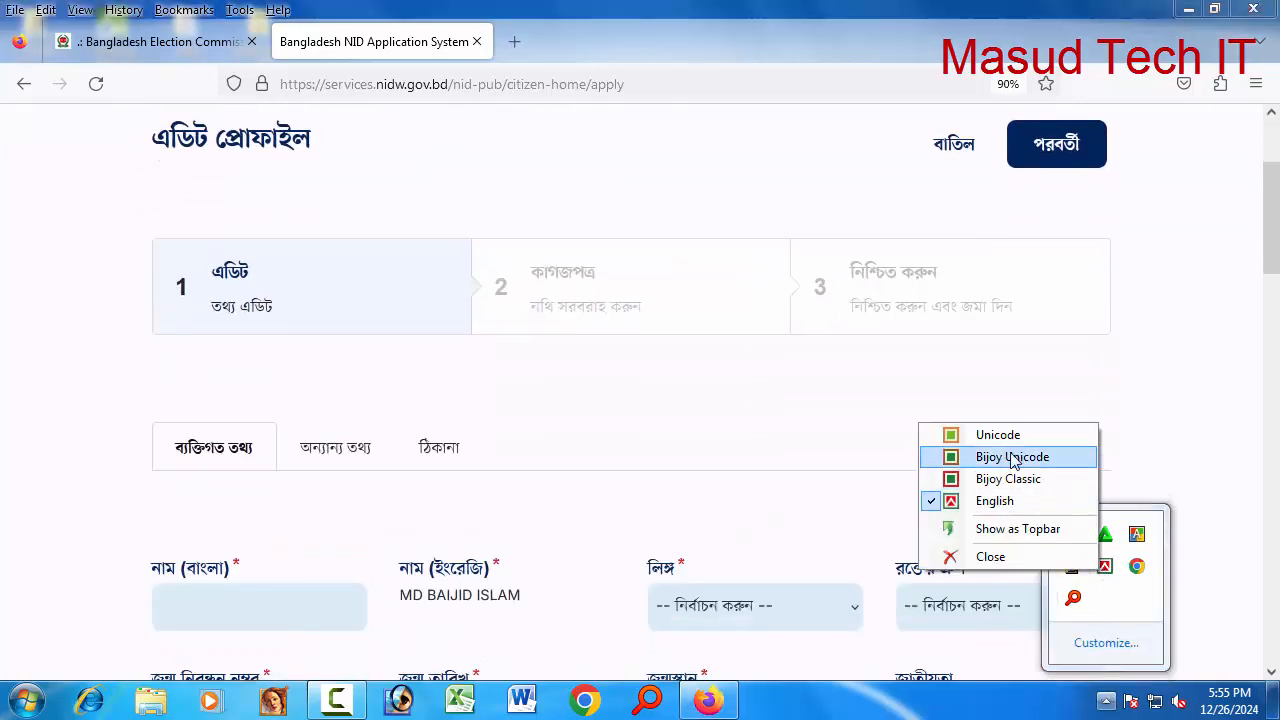
{"action": "left_click", "coordinate": [990, 434]}
{"action": "scroll", "coordinate": [700, 470], "scroll_direction": "down", "scroll_amount": 2}
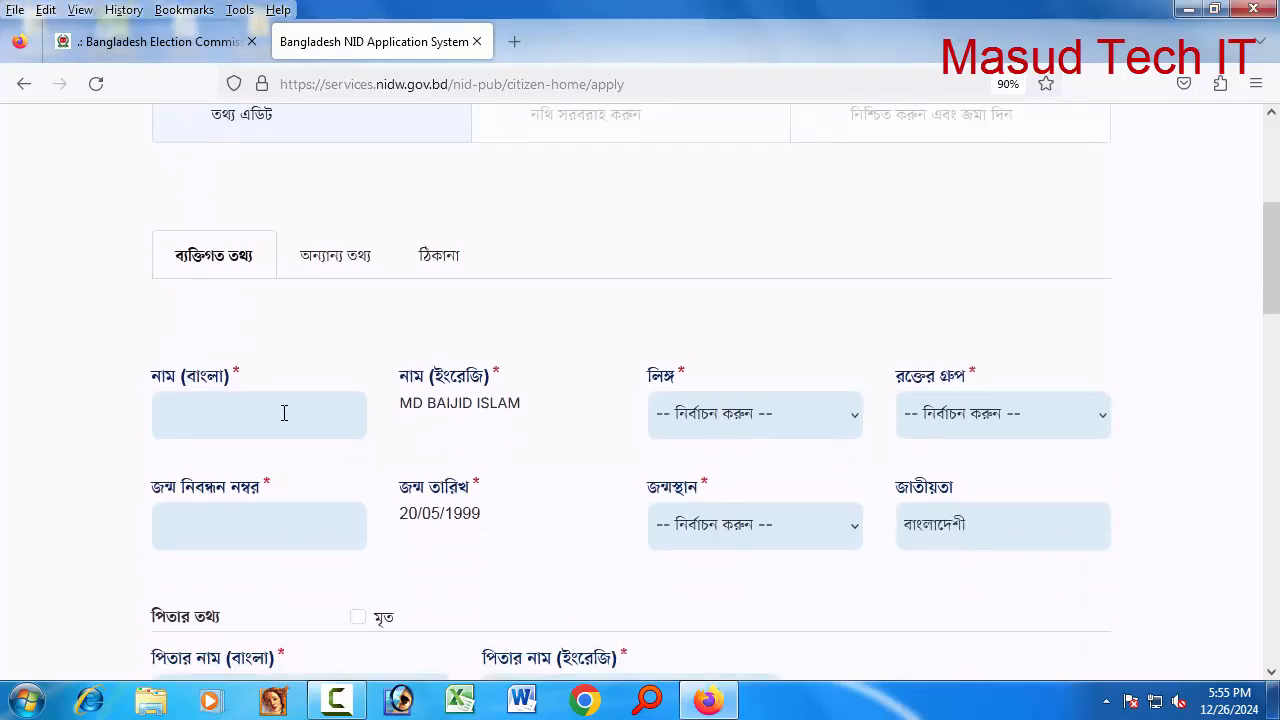
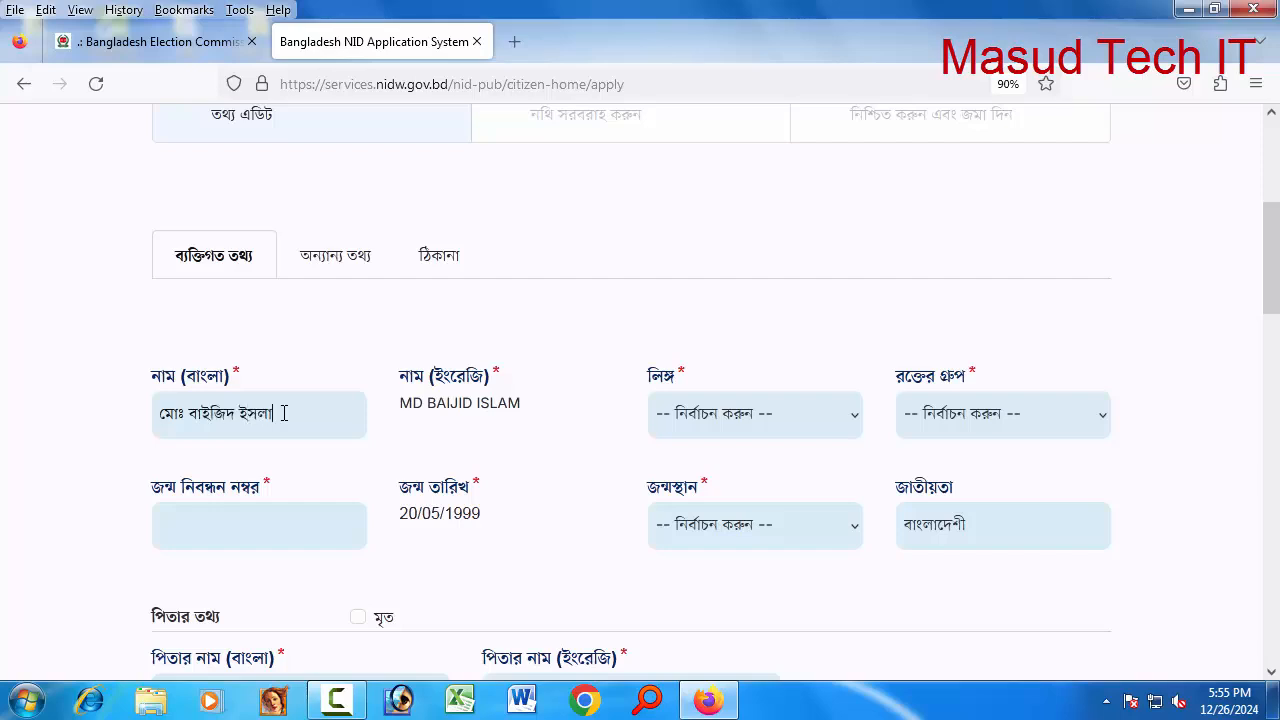
Step: Set gender to পুরুষ and blood group to B+
{"action": "left_click", "coordinate": [740, 424]}
{"action": "left_click", "coordinate": [718, 518]}
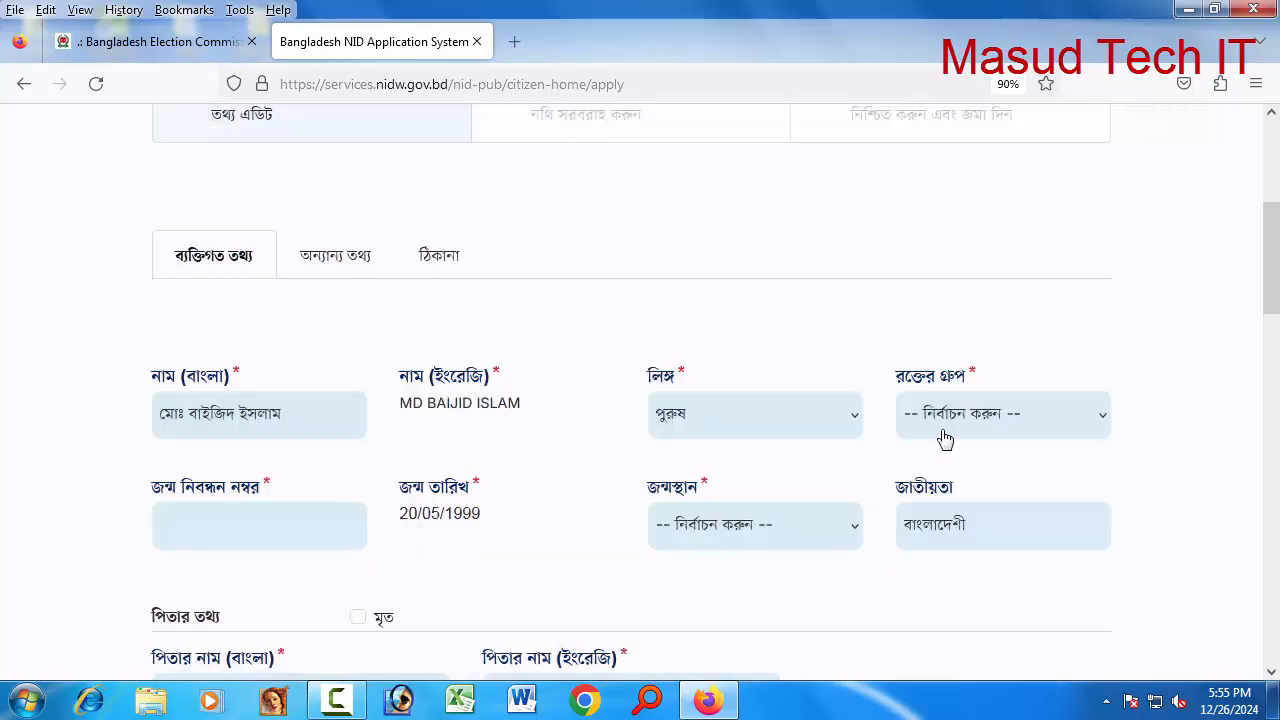
{"action": "left_click", "coordinate": [963, 422]}
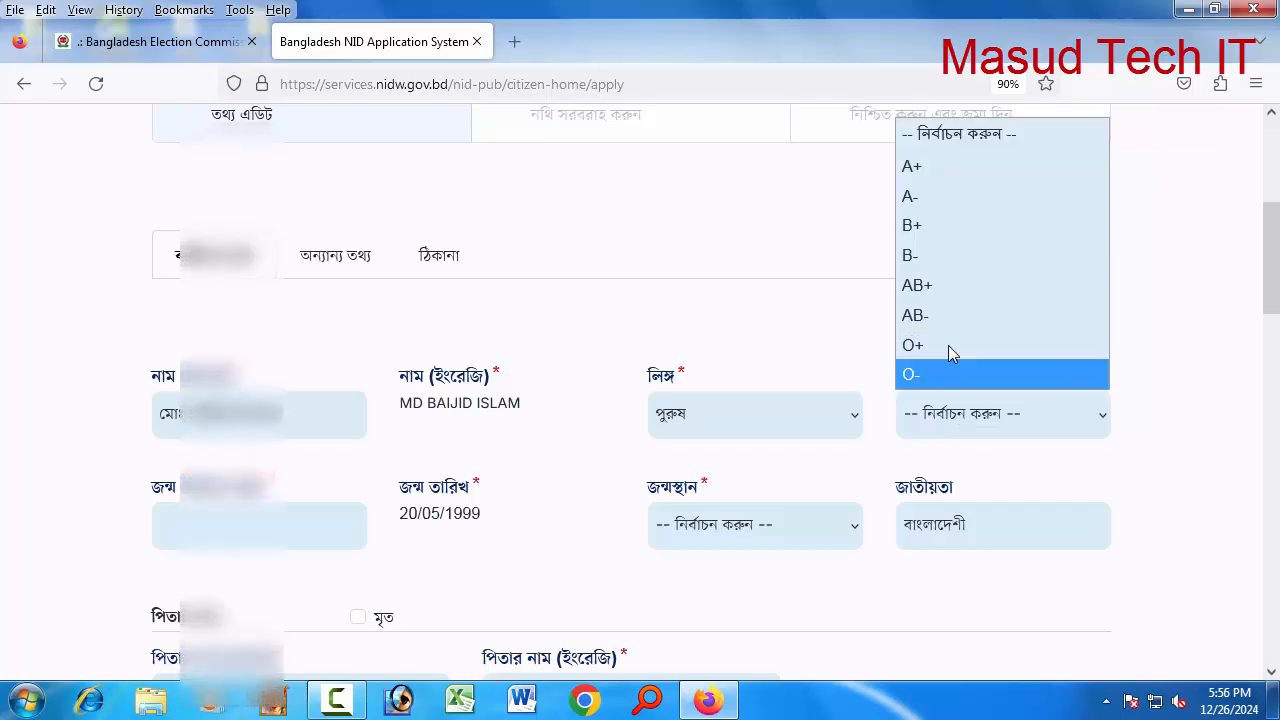
{"action": "left_click", "coordinate": [929, 226]}
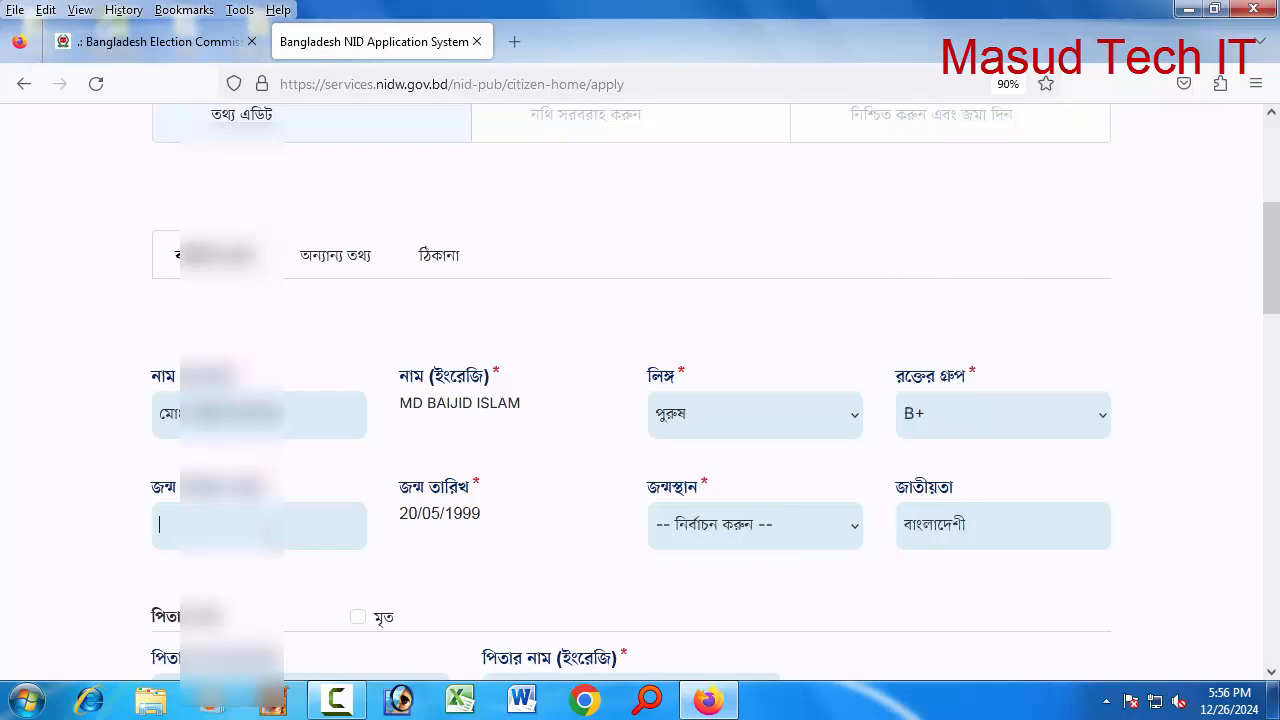
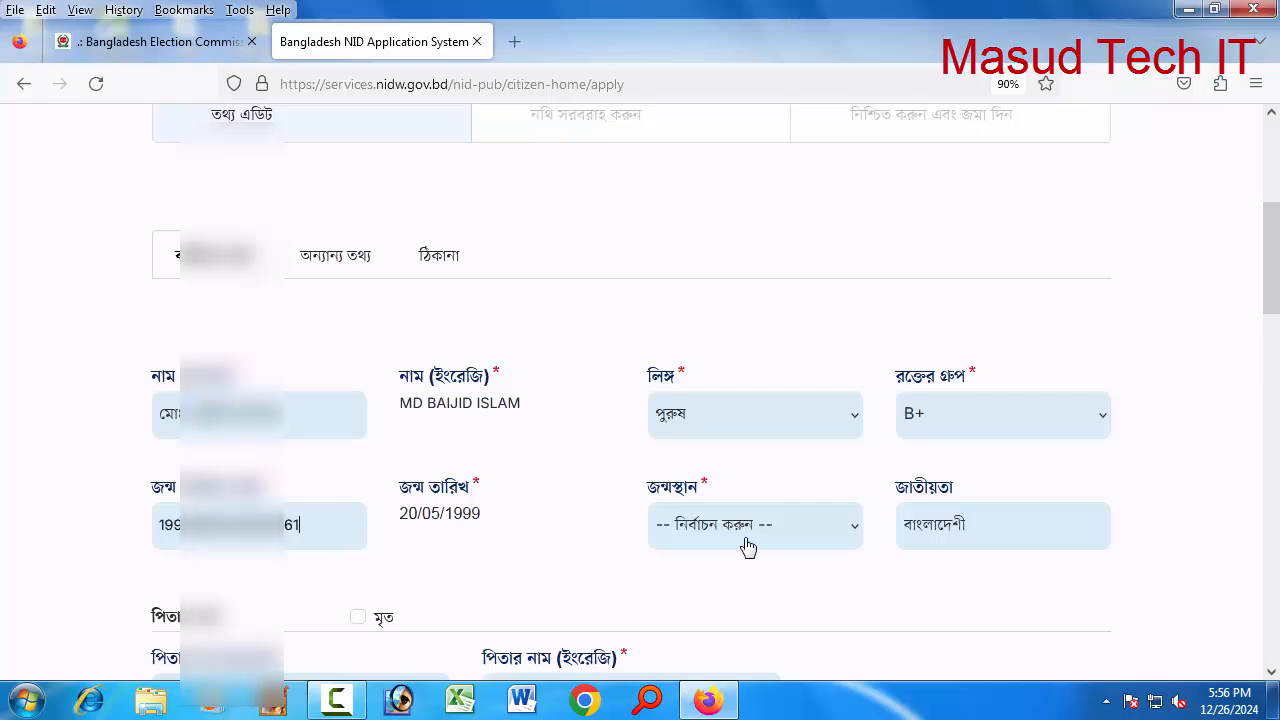
Step: Enter the birth registration number and choose রংপুর as the birthplace
{"action": "left_click", "coordinate": [750, 541]}
{"action": "type", "text": "রংপুর"}
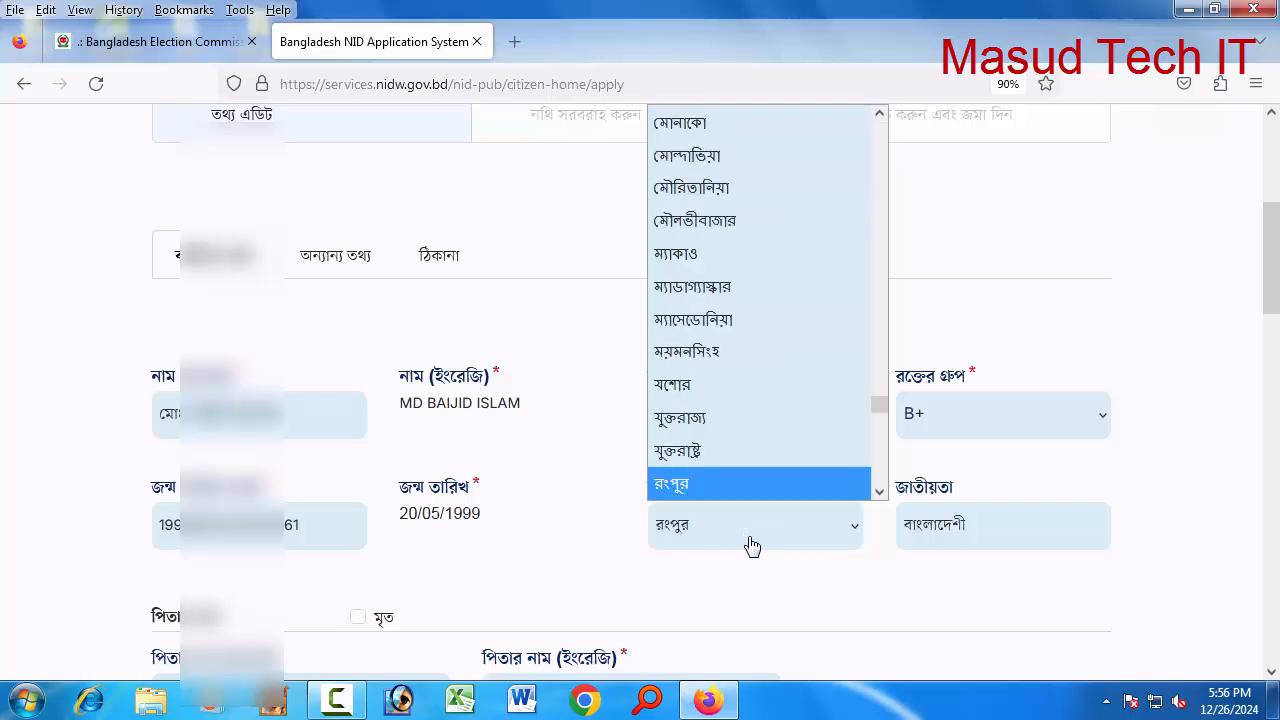
{"action": "key", "text": "Return"}
{"action": "scroll", "coordinate": [738, 543], "scroll_direction": "down", "scroll_amount": 1}
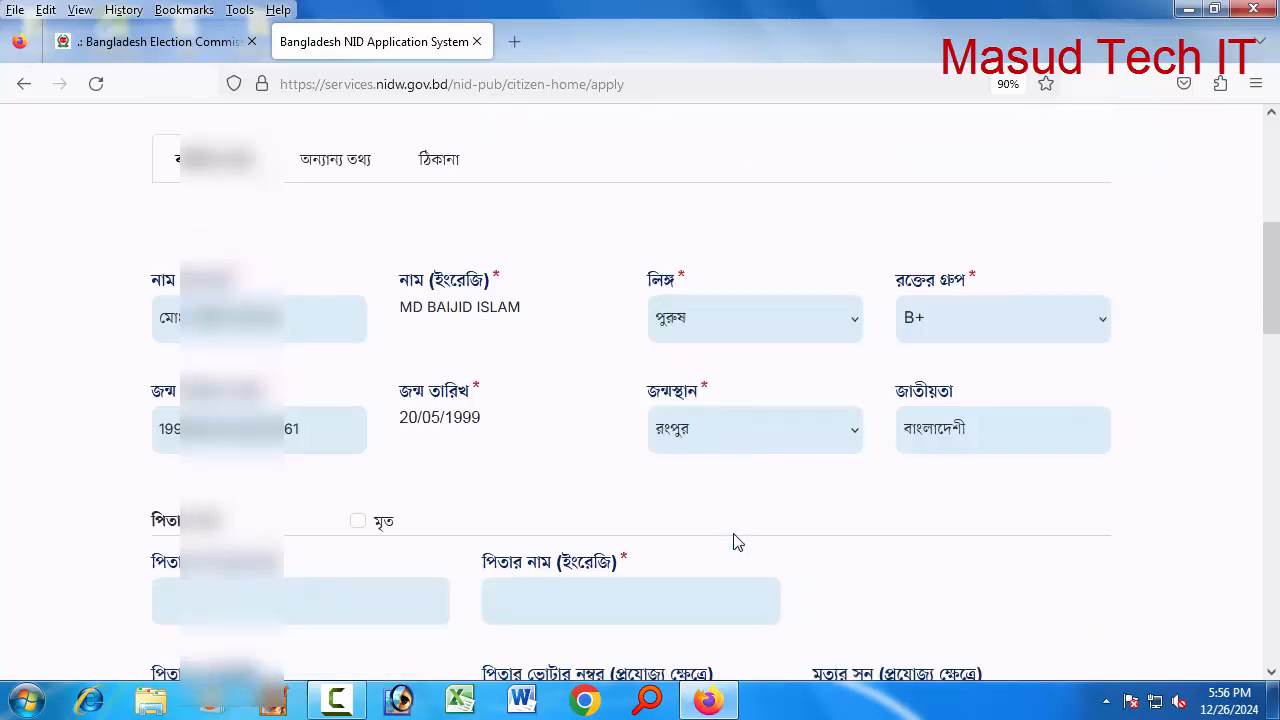
Step: Type the father's and mother's names in Bangla
{"action": "scroll", "coordinate": [734, 540], "scroll_direction": "down", "scroll_amount": 1}
{"action": "left_click", "coordinate": [230, 505]}
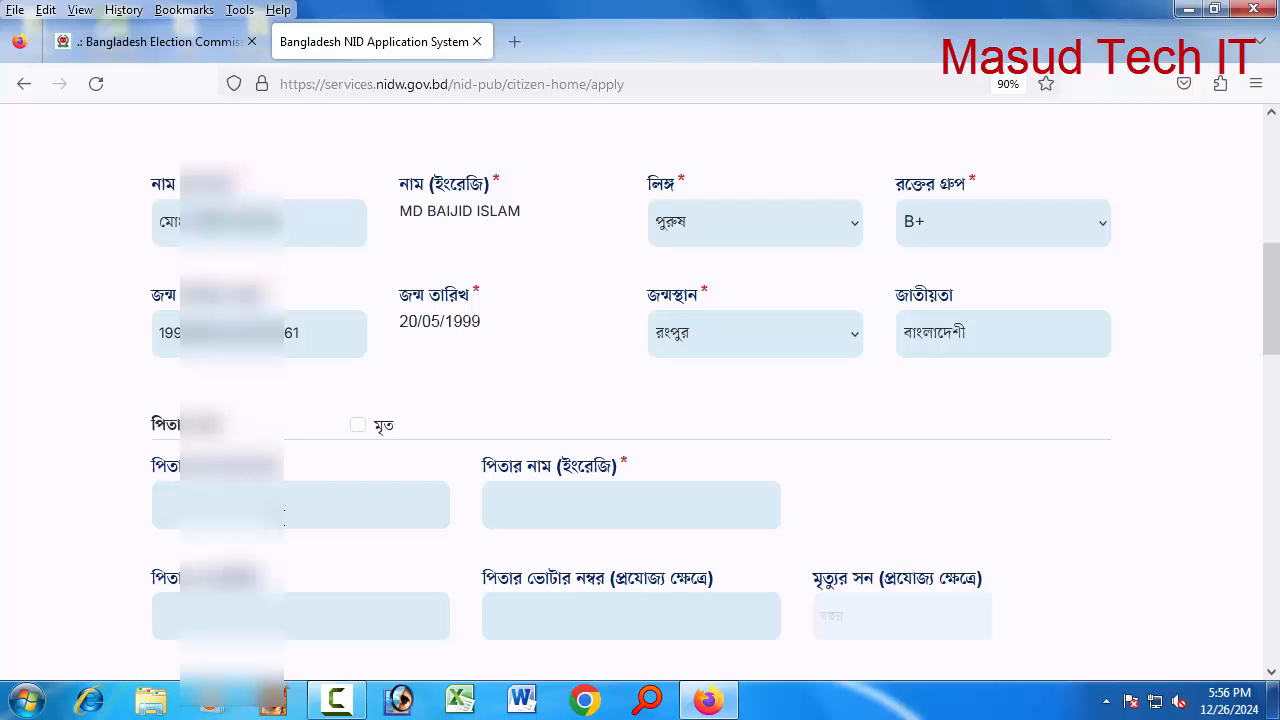
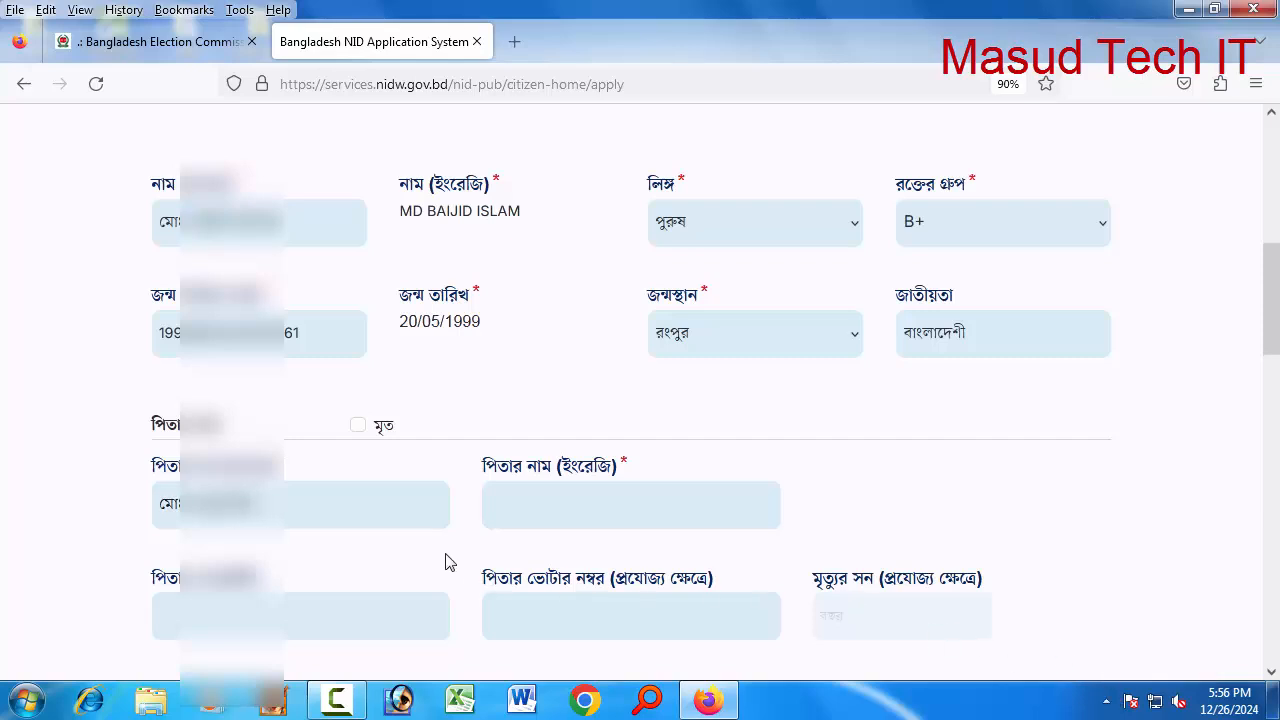
{"action": "scroll", "coordinate": [449, 565], "scroll_direction": "down", "scroll_amount": 3}
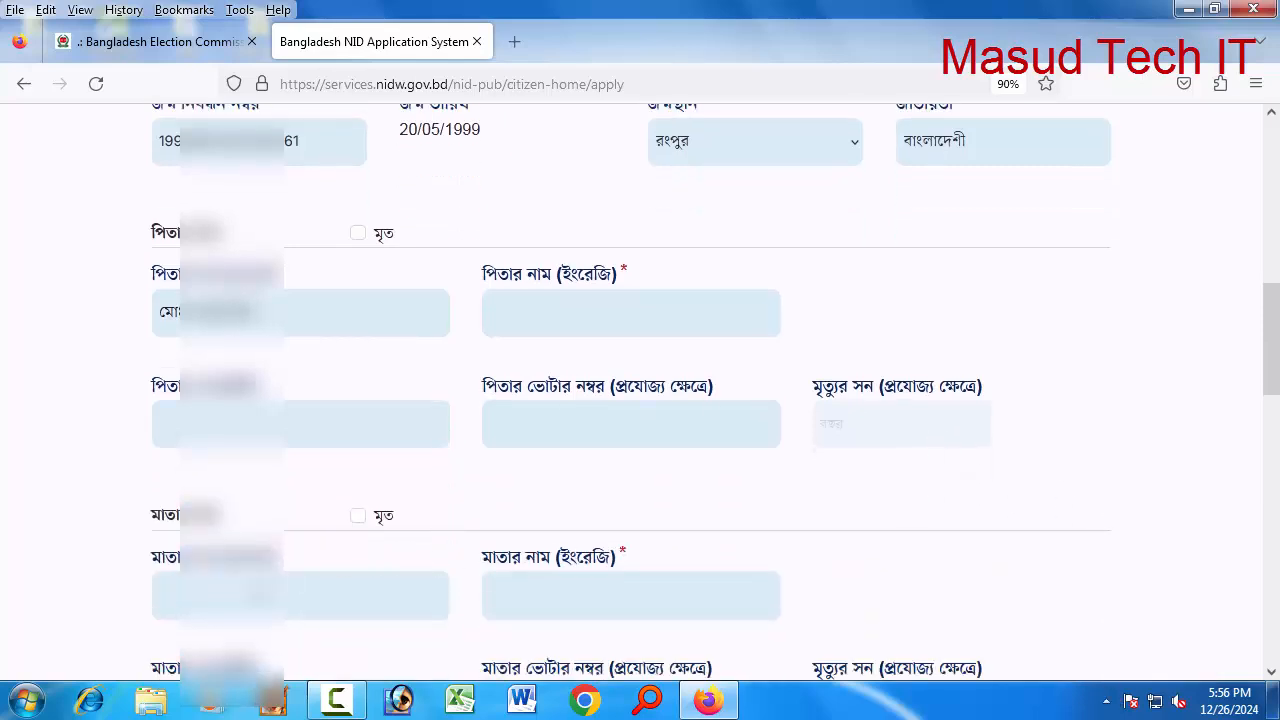
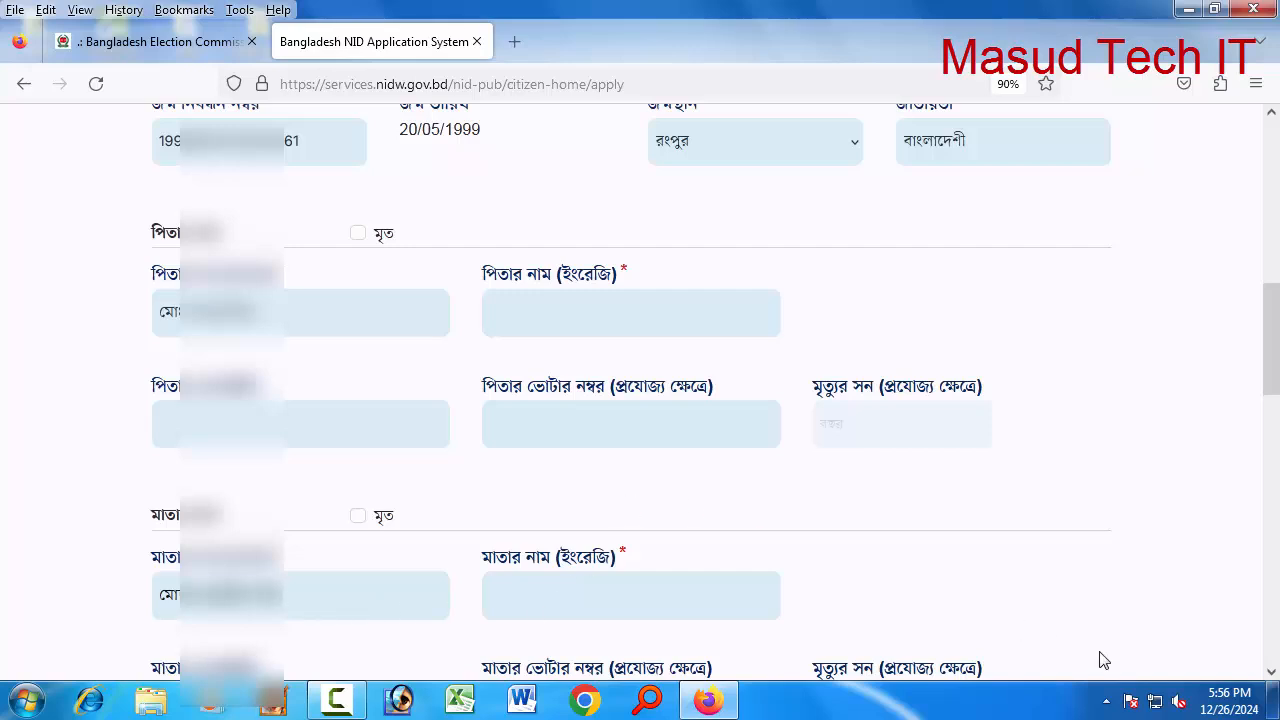
Step: Switch the keyboard to English and enter the father's English name and NID number
{"action": "left_click", "coordinate": [1106, 701]}
{"action": "right_click", "coordinate": [1104, 566]}
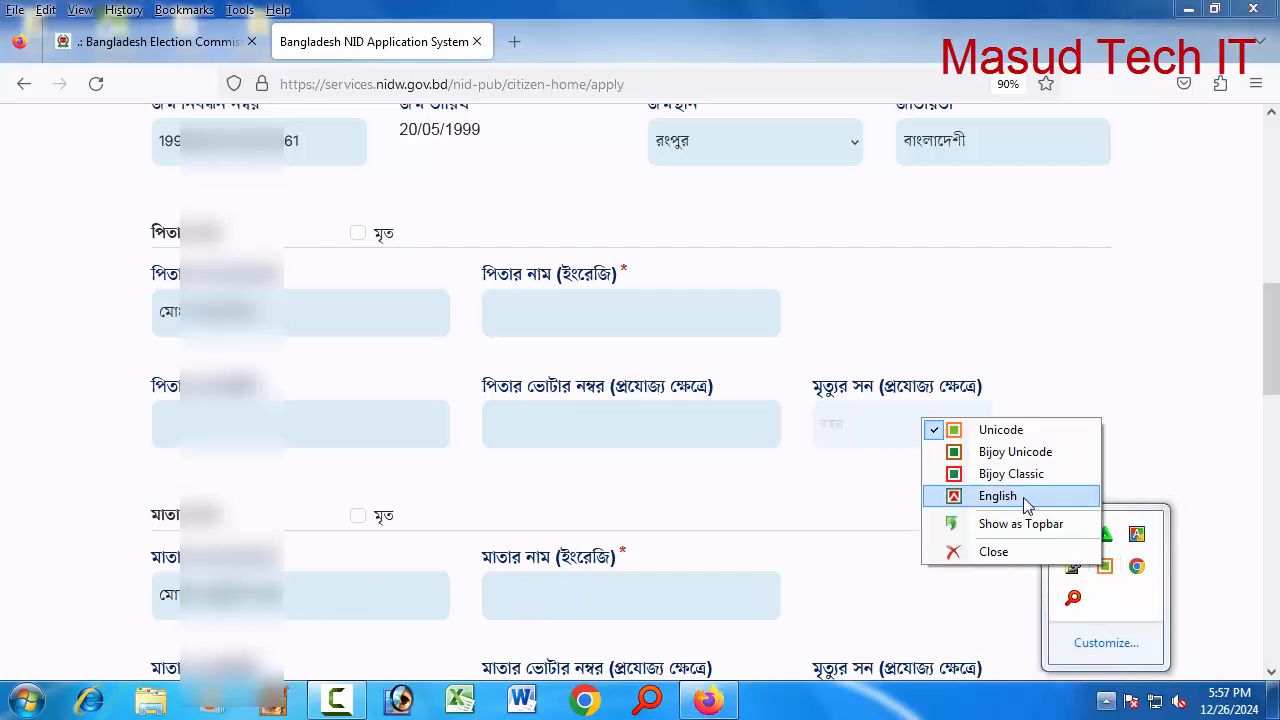
{"action": "left_click", "coordinate": [1027, 505]}
{"action": "left_click", "coordinate": [605, 318]}
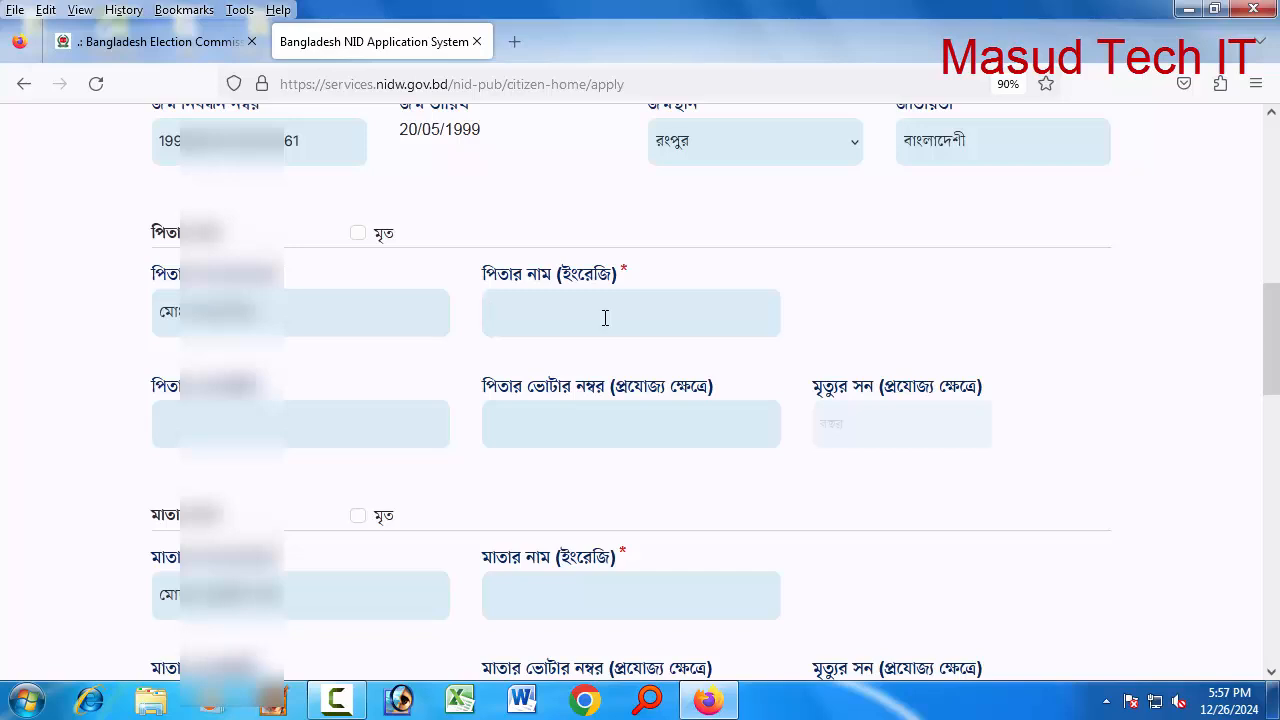
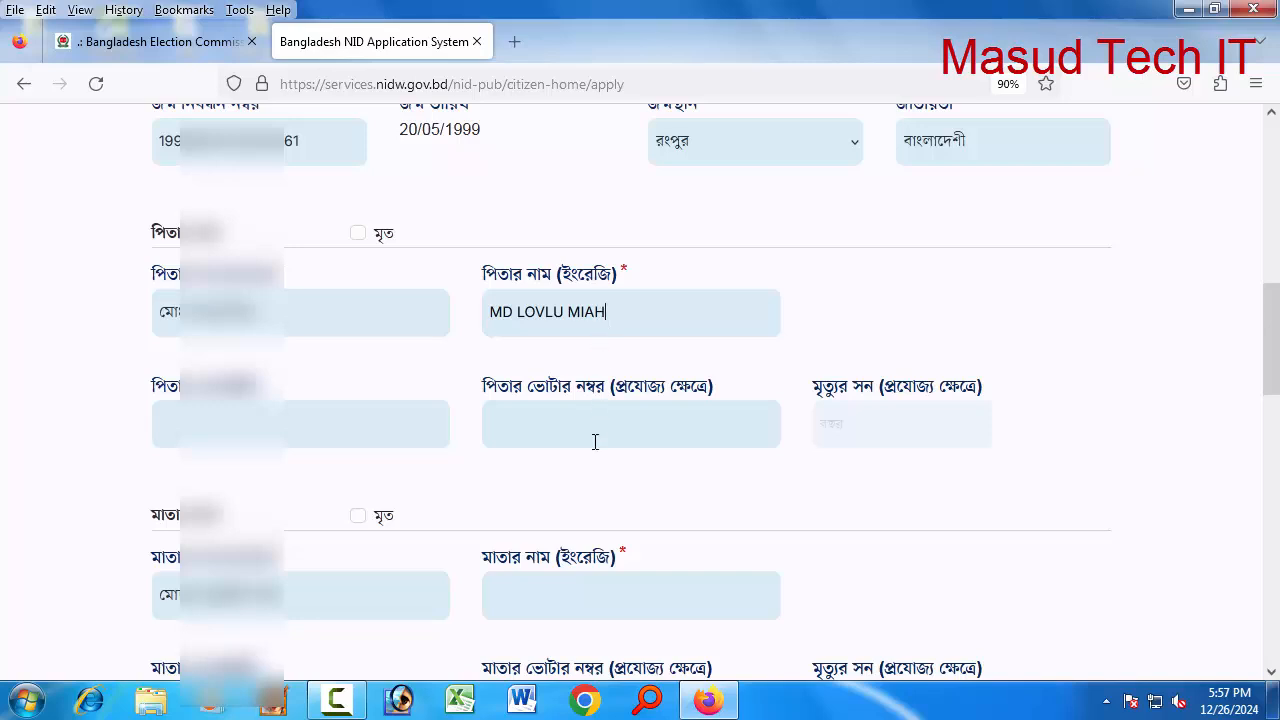
{"action": "left_click", "coordinate": [331, 426]}
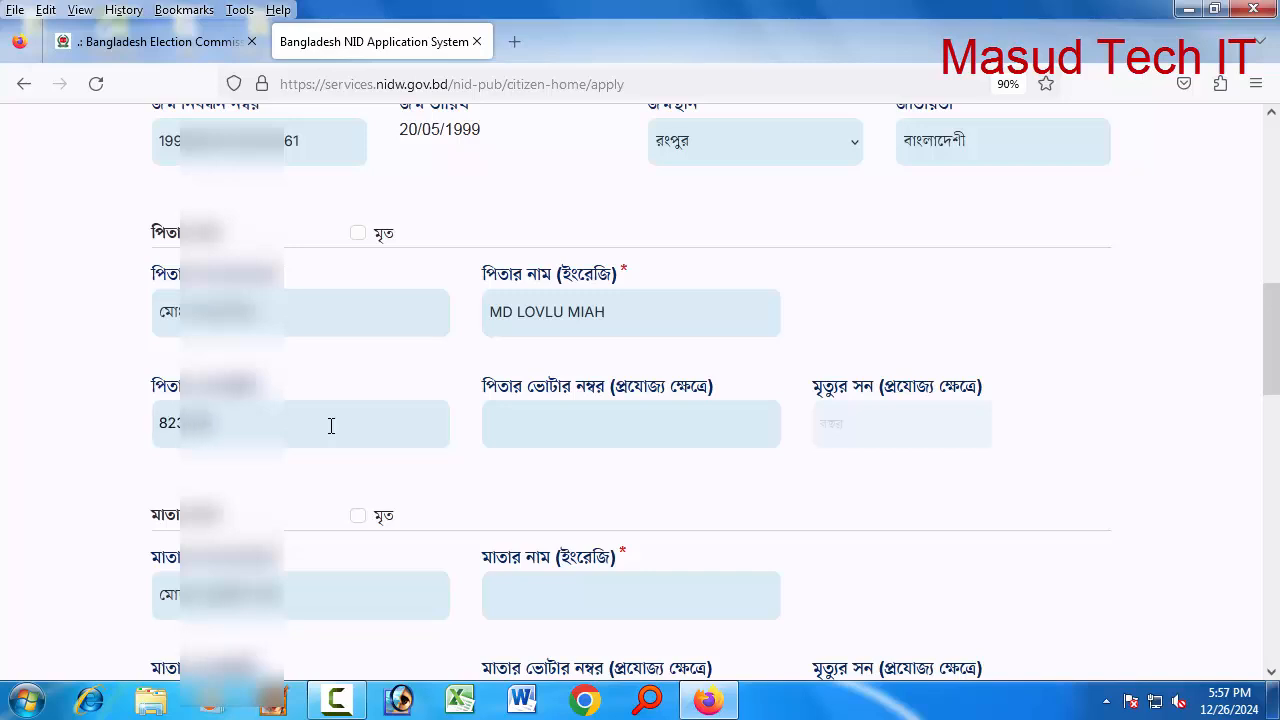
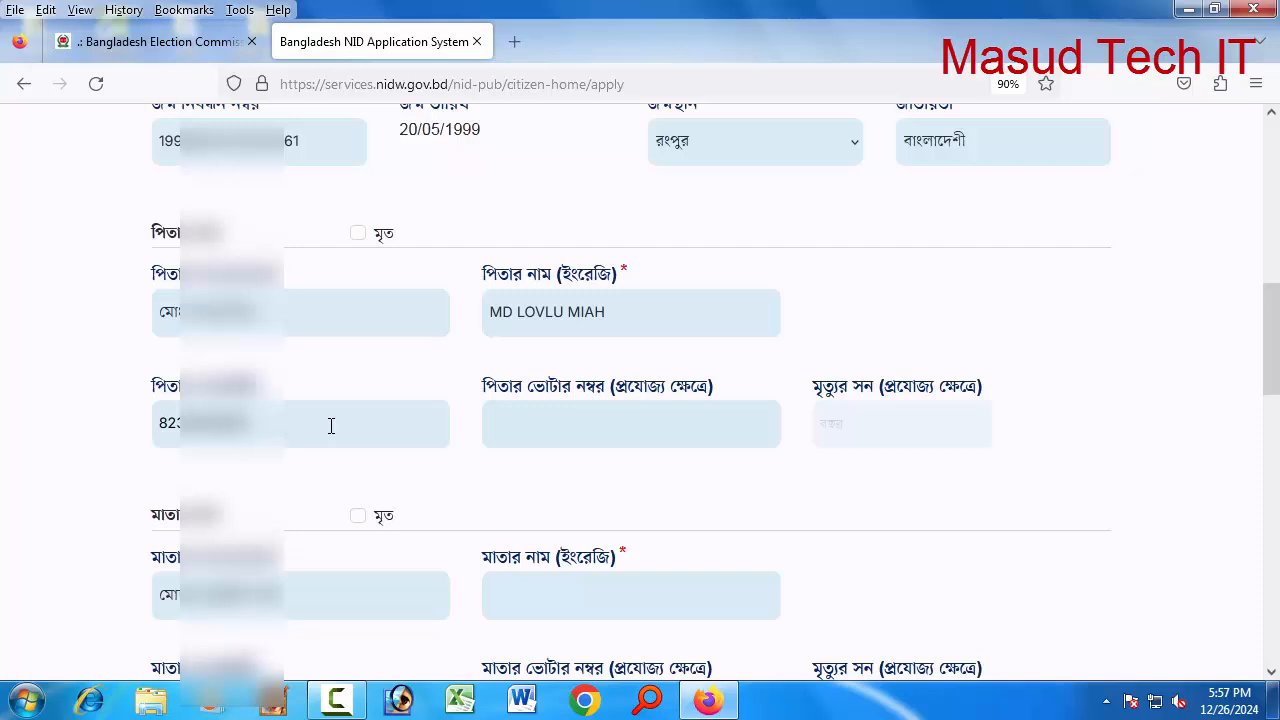
Step: Enter the mother's NID number and English name
{"action": "scroll", "coordinate": [440, 575], "scroll_direction": "down", "scroll_amount": 2}
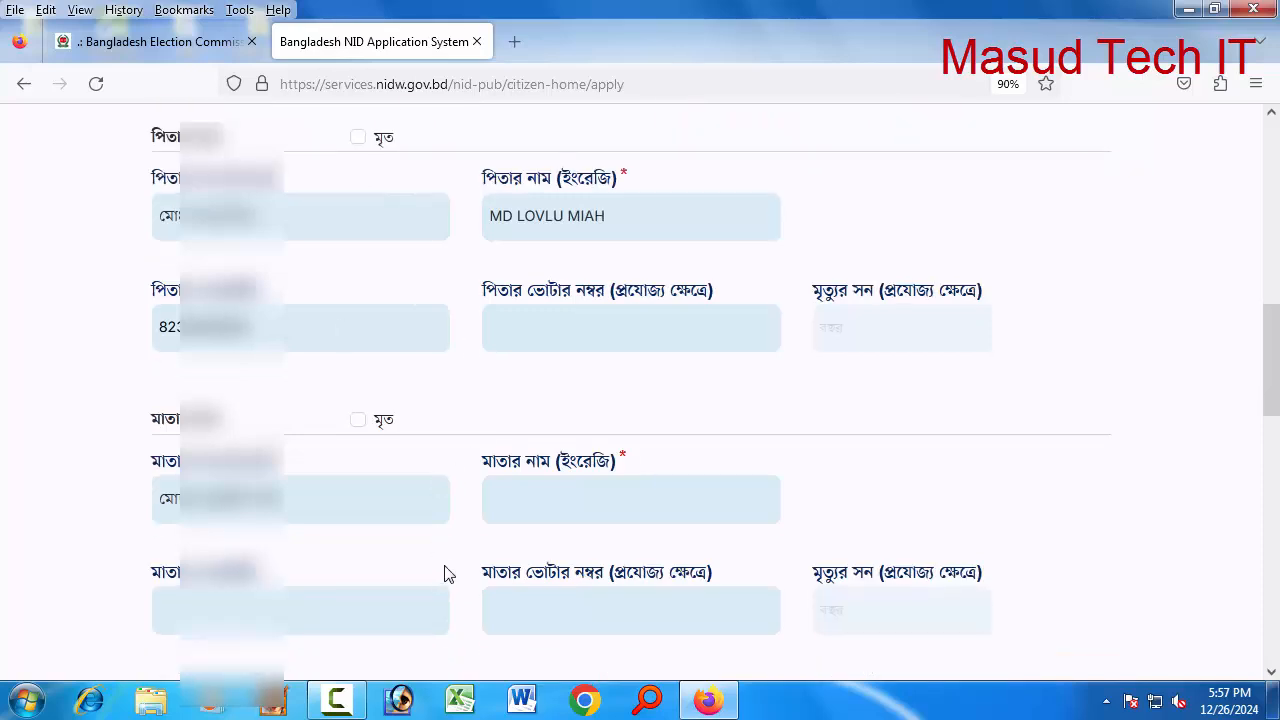
{"action": "left_click", "coordinate": [526, 510]}
{"action": "key", "text": "ctrl+v"}
{"action": "left_click", "coordinate": [329, 603]}
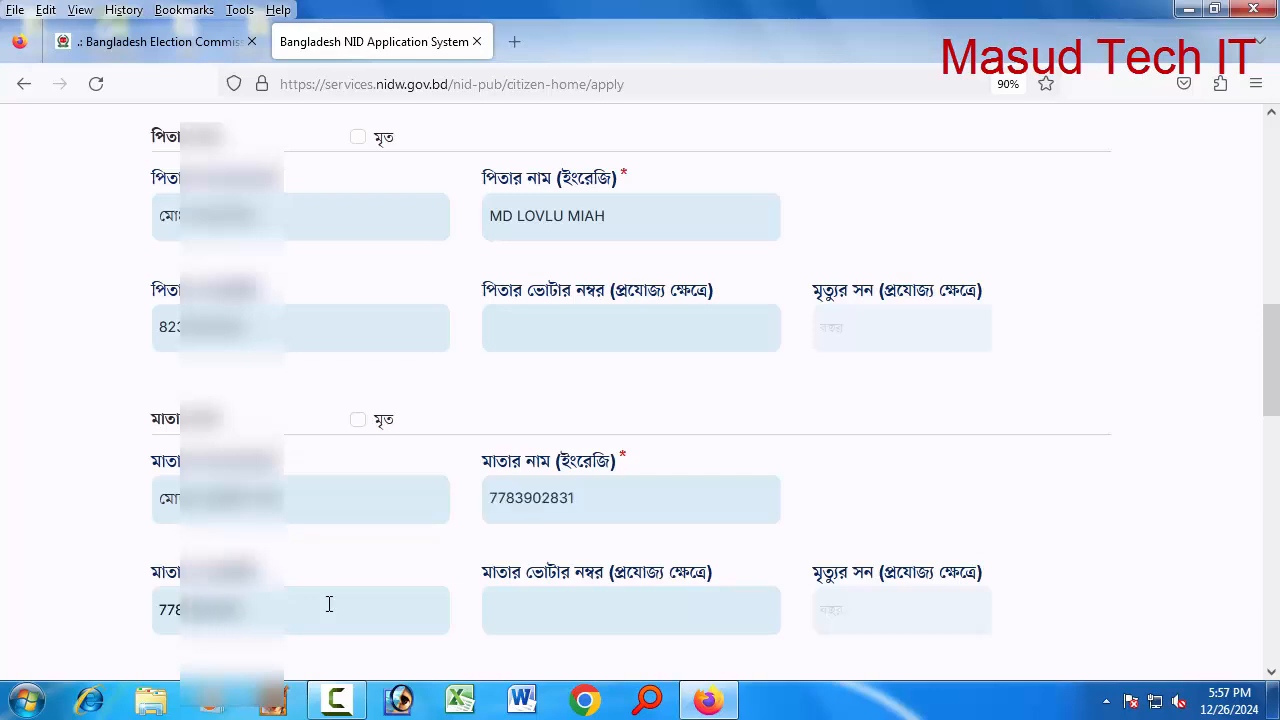
{"action": "scroll", "coordinate": [716, 425], "scroll_direction": "down", "scroll_amount": 6}
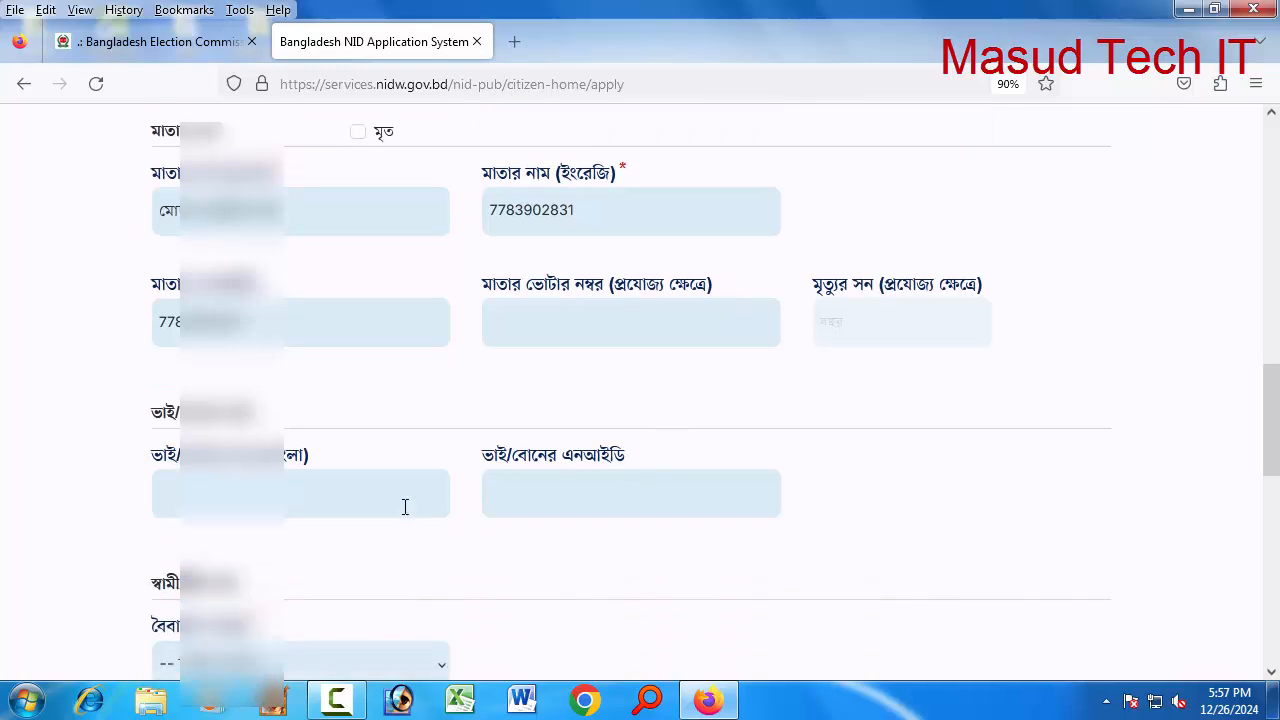
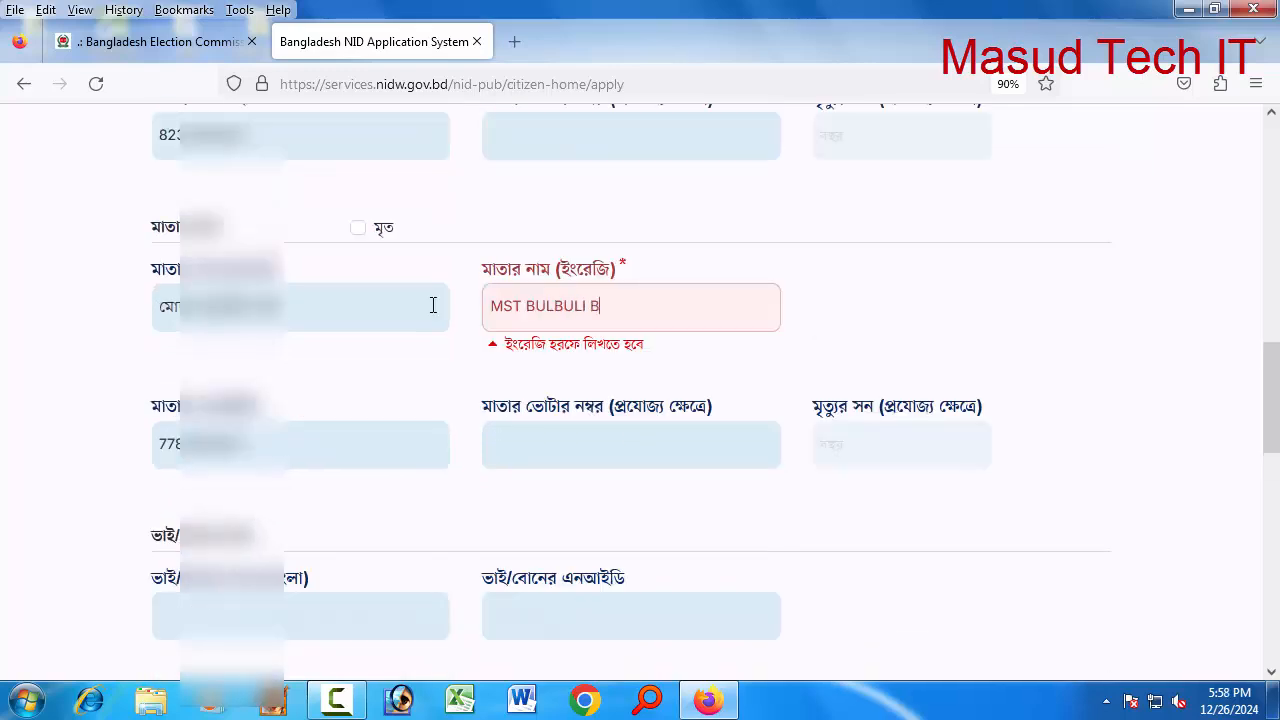
{"action": "scroll", "coordinate": [720, 375], "scroll_direction": "up", "scroll_amount": 10}
Step: Set education ৪র্থ শ্রেণী, occupation শ্রমিক and religion ইসলাম under other information
{"action": "left_click", "coordinate": [340, 258]}
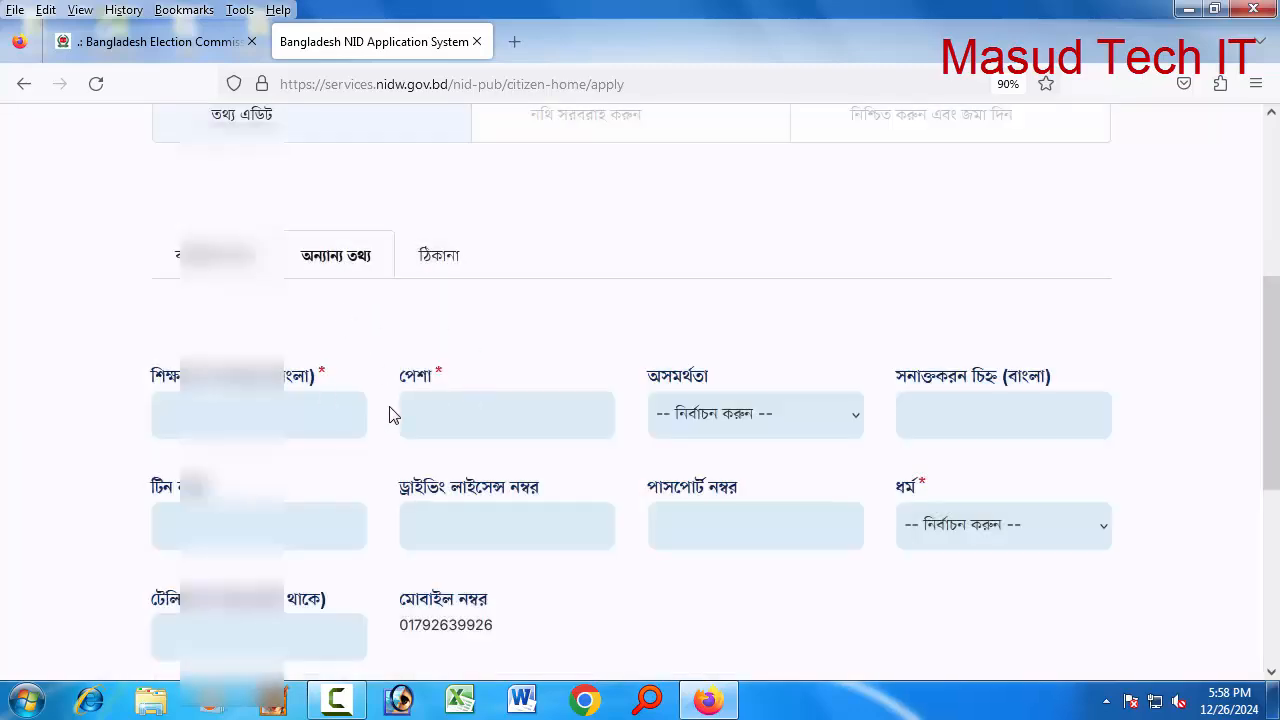
{"action": "left_click", "coordinate": [276, 414]}
{"action": "left_click", "coordinate": [229, 556]}
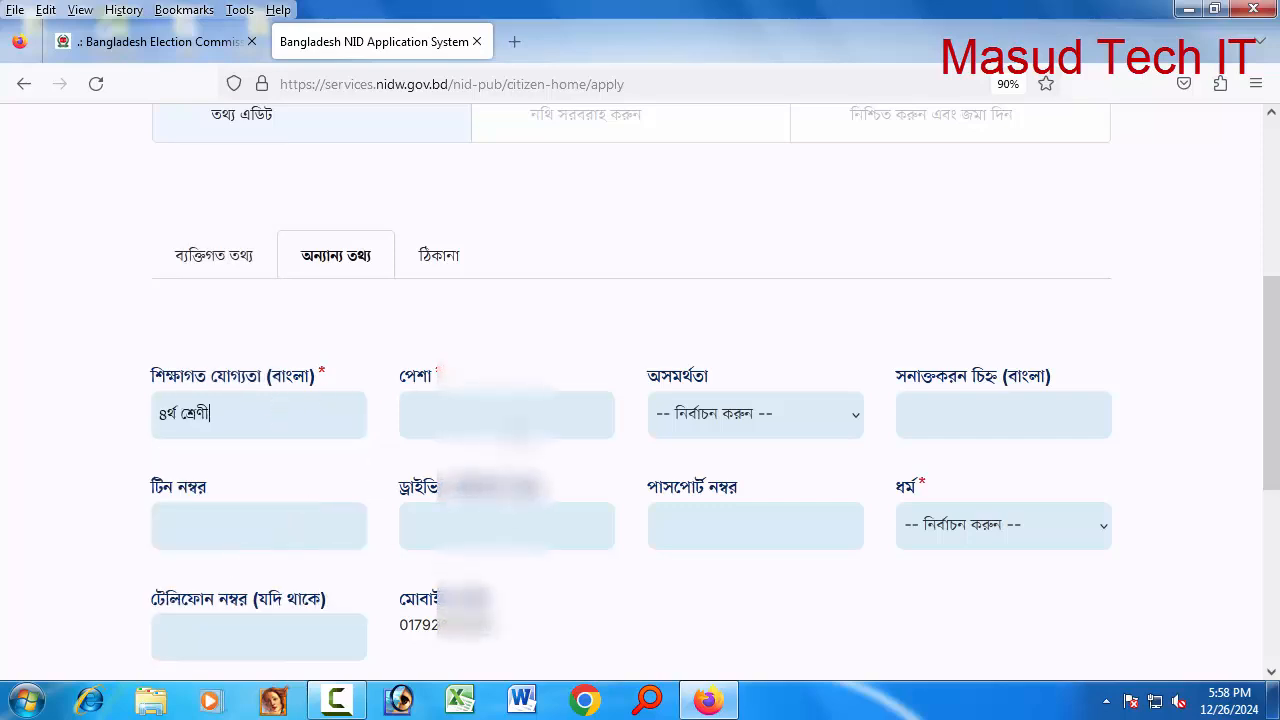
{"action": "key", "text": "Tab"}
{"action": "scroll", "coordinate": [497, 553], "scroll_direction": "down", "scroll_amount": 2}
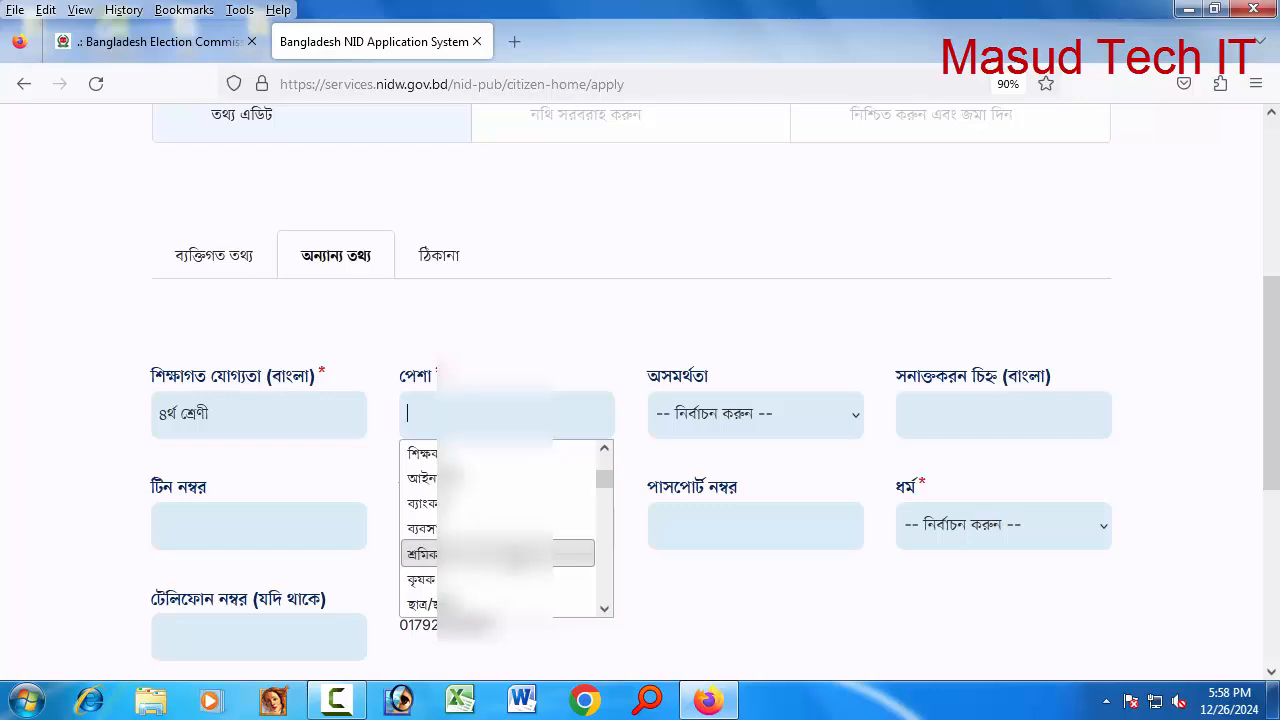
{"action": "left_click", "coordinate": [565, 553]}
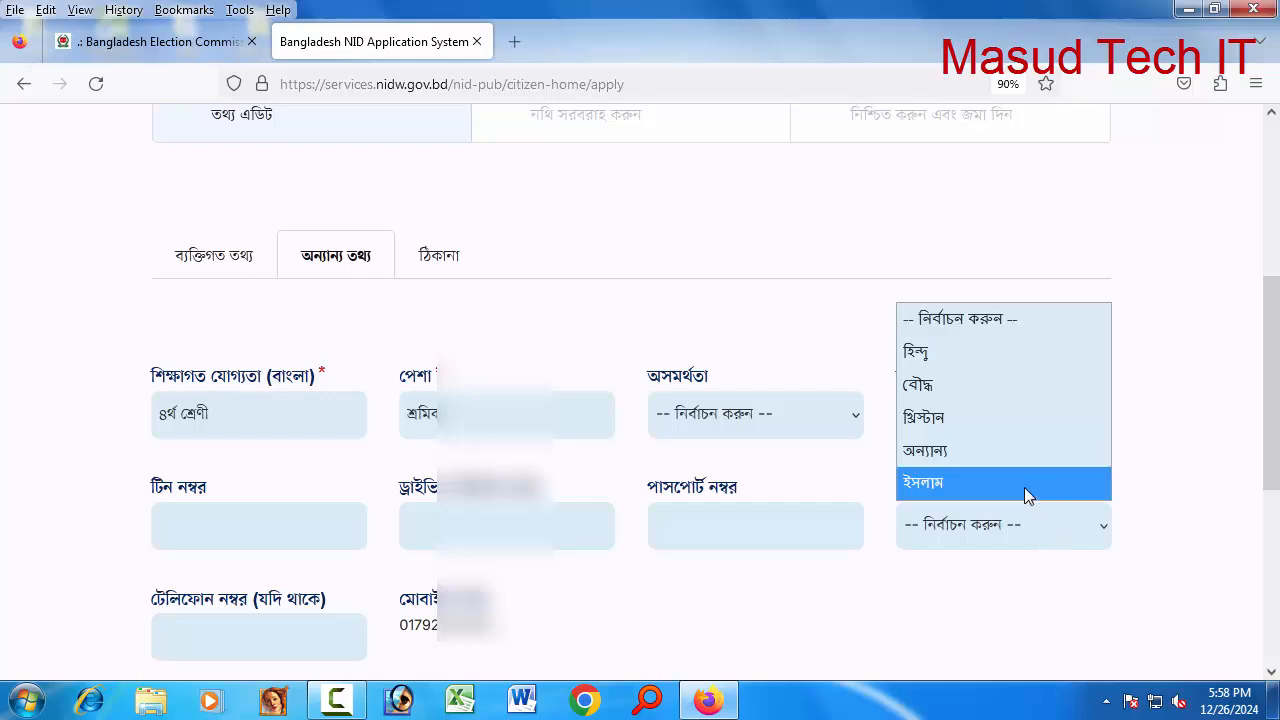
{"action": "left_click", "coordinate": [1024, 487]}
{"action": "scroll", "coordinate": [806, 557], "scroll_direction": "down", "scroll_amount": 1}
{"action": "scroll", "coordinate": [748, 494], "scroll_direction": "up", "scroll_amount": 1}
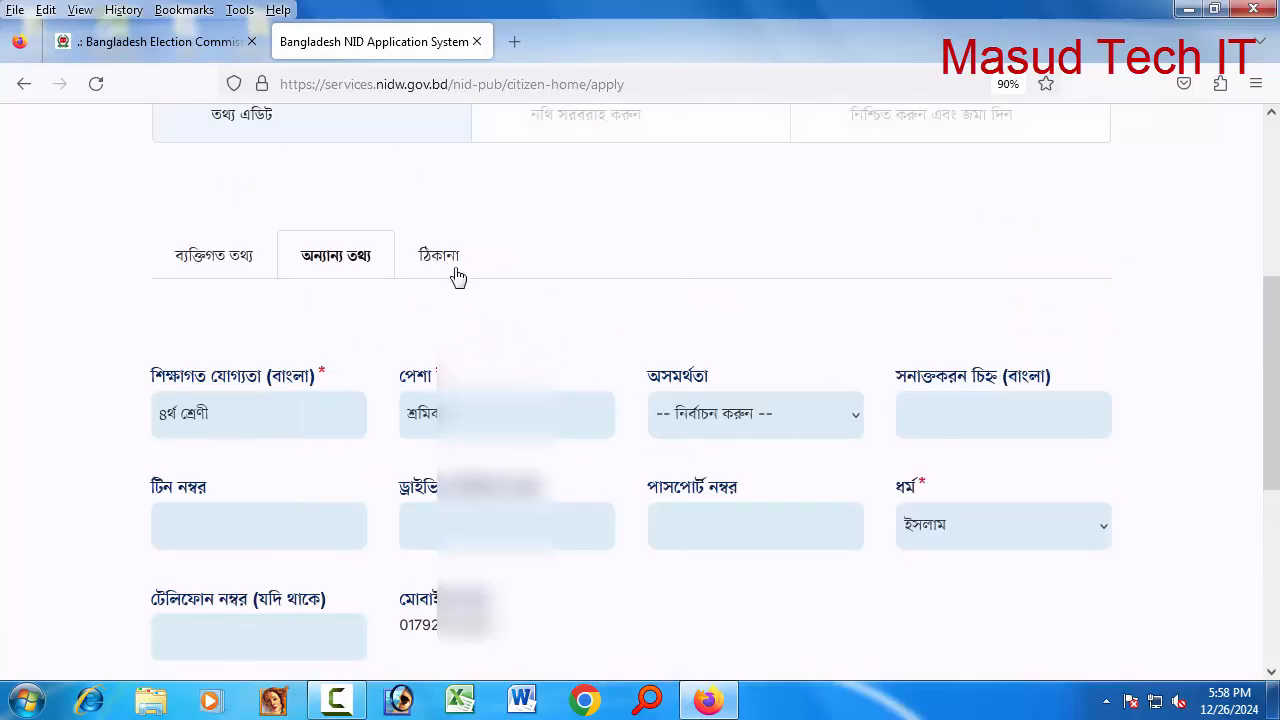
{"action": "left_click", "coordinate": [455, 270]}
Step: Set country of residence to Bangladesh and mark the current address as the voter address
{"action": "left_click", "coordinate": [320, 477]}
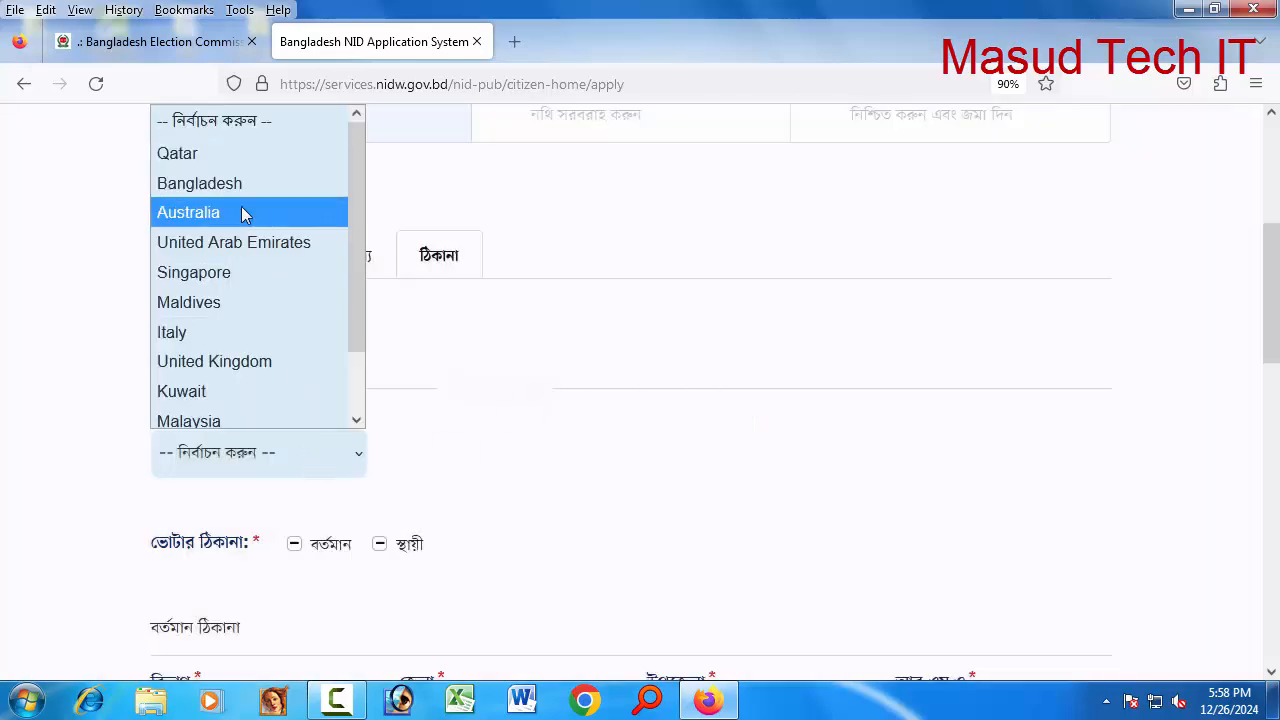
{"action": "left_click", "coordinate": [199, 183]}
{"action": "left_click", "coordinate": [295, 548]}
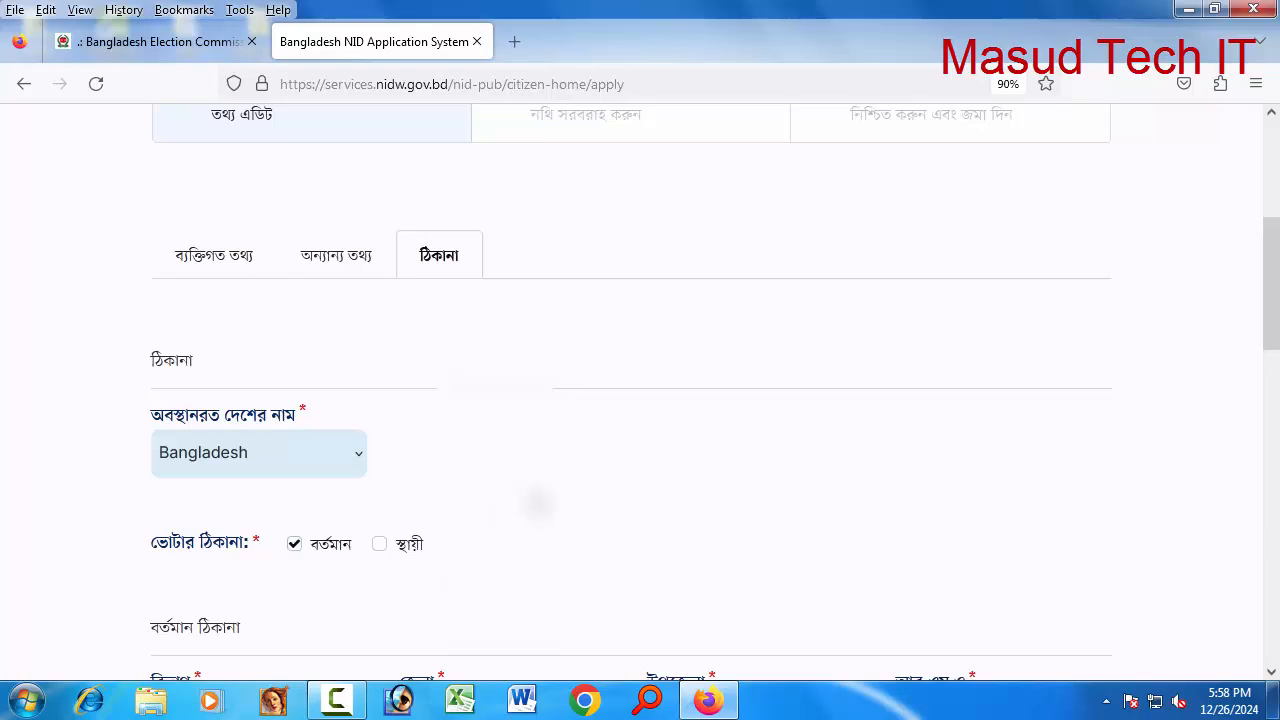
{"action": "key", "text": "ctrl+minus"}
{"action": "scroll", "coordinate": [573, 480], "scroll_direction": "down", "scroll_amount": 5}
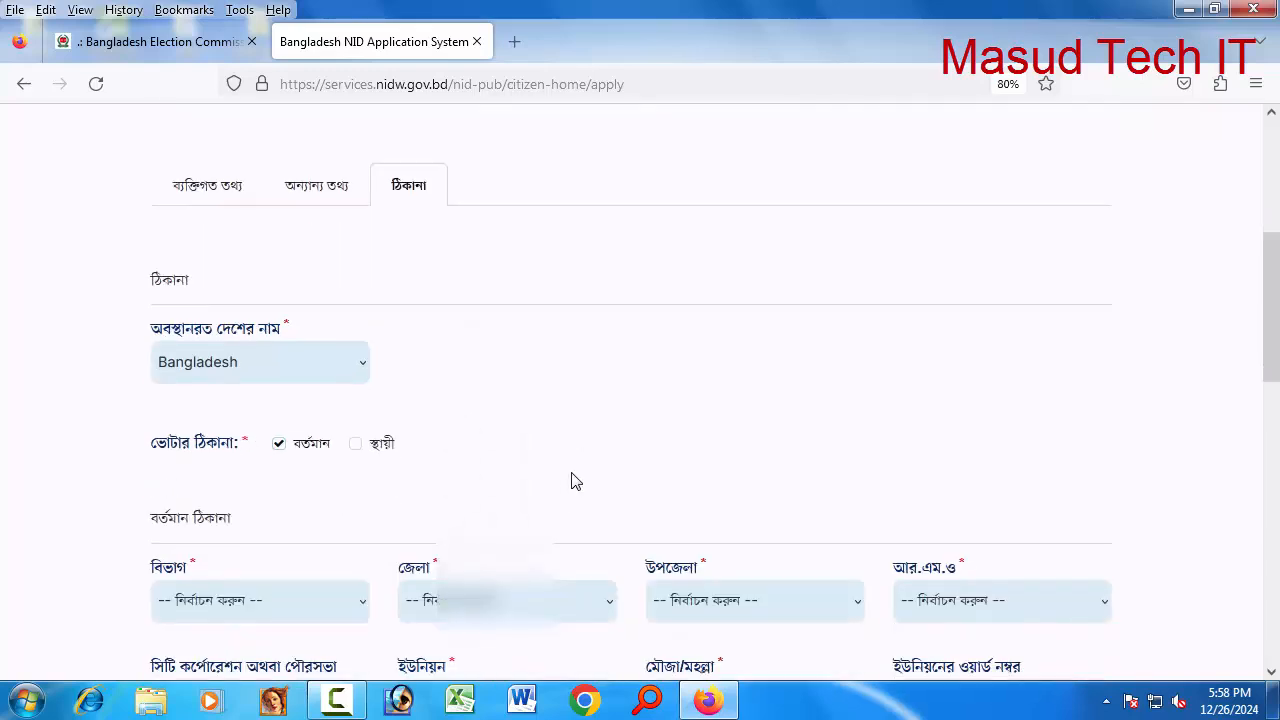
Step: Pick present address রংপুর division and district, রংপুর সদর, রংপুর সিটি কর্পোরেশন, ওয়ার্ড নং-০২
{"action": "left_click", "coordinate": [279, 423]}
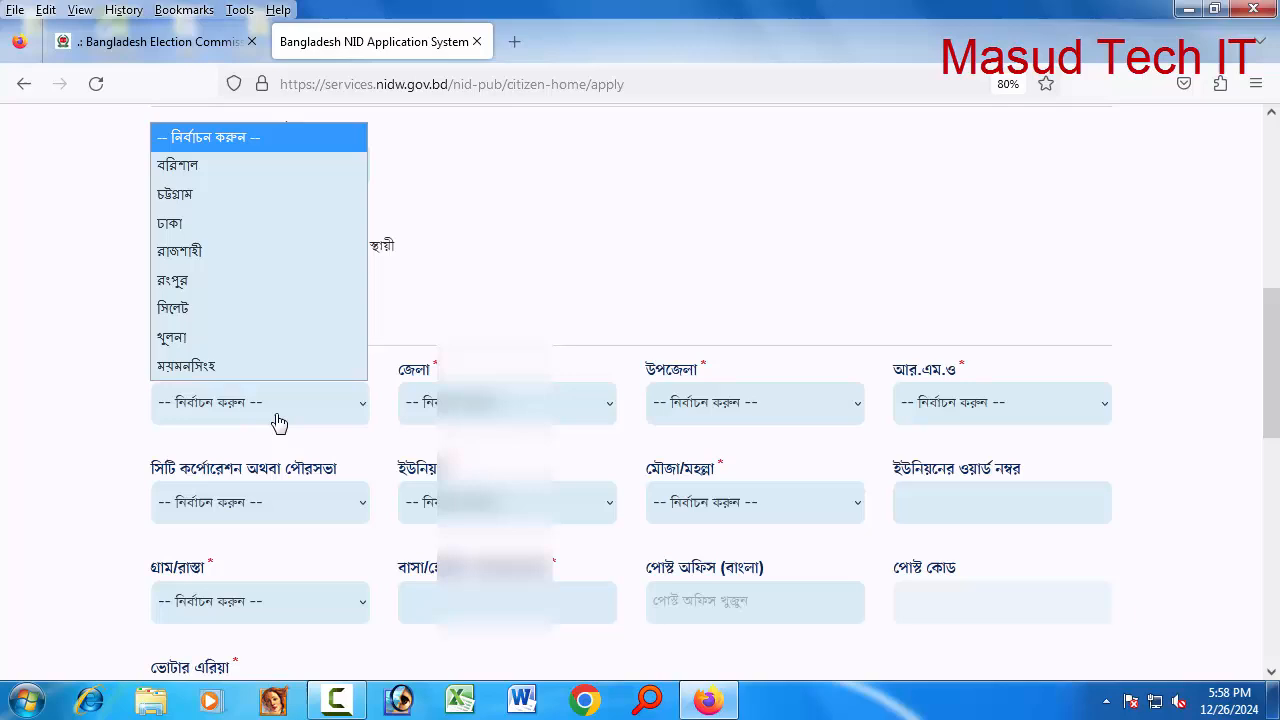
{"action": "left_click", "coordinate": [210, 287]}
{"action": "left_click", "coordinate": [540, 408]}
{"action": "left_click", "coordinate": [486, 340]}
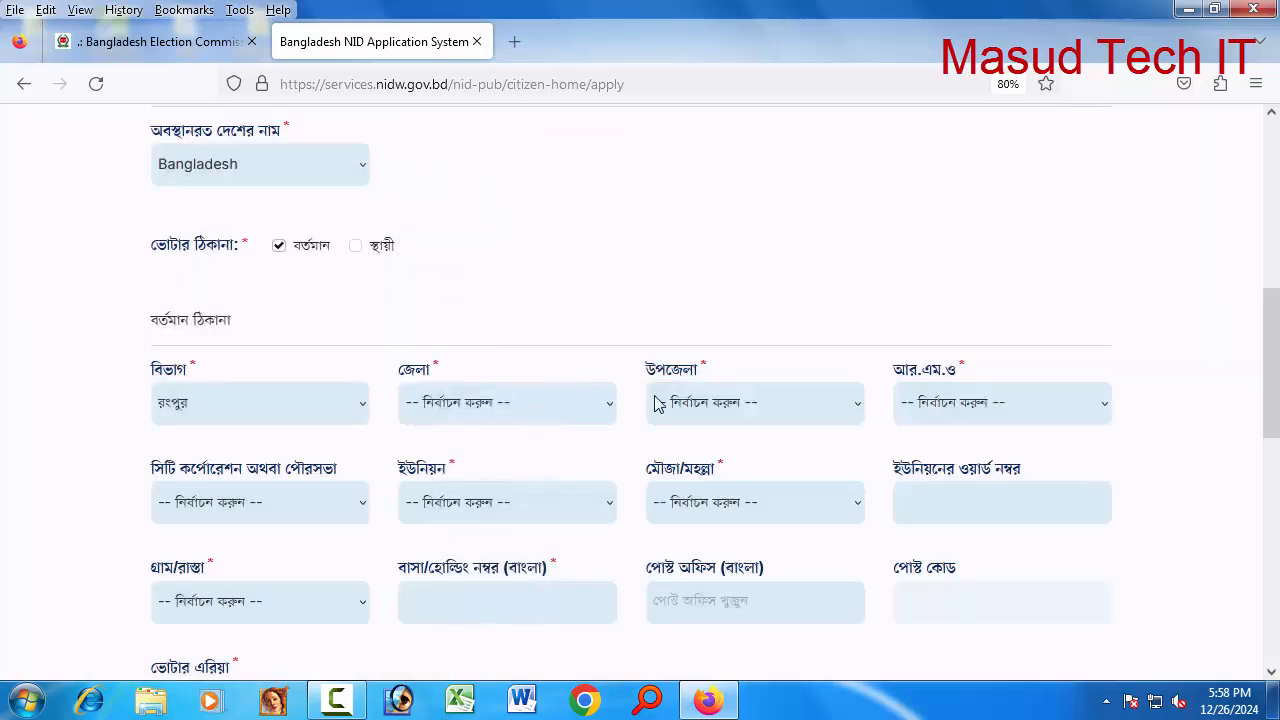
{"action": "left_click", "coordinate": [757, 418]}
{"action": "left_click", "coordinate": [707, 255]}
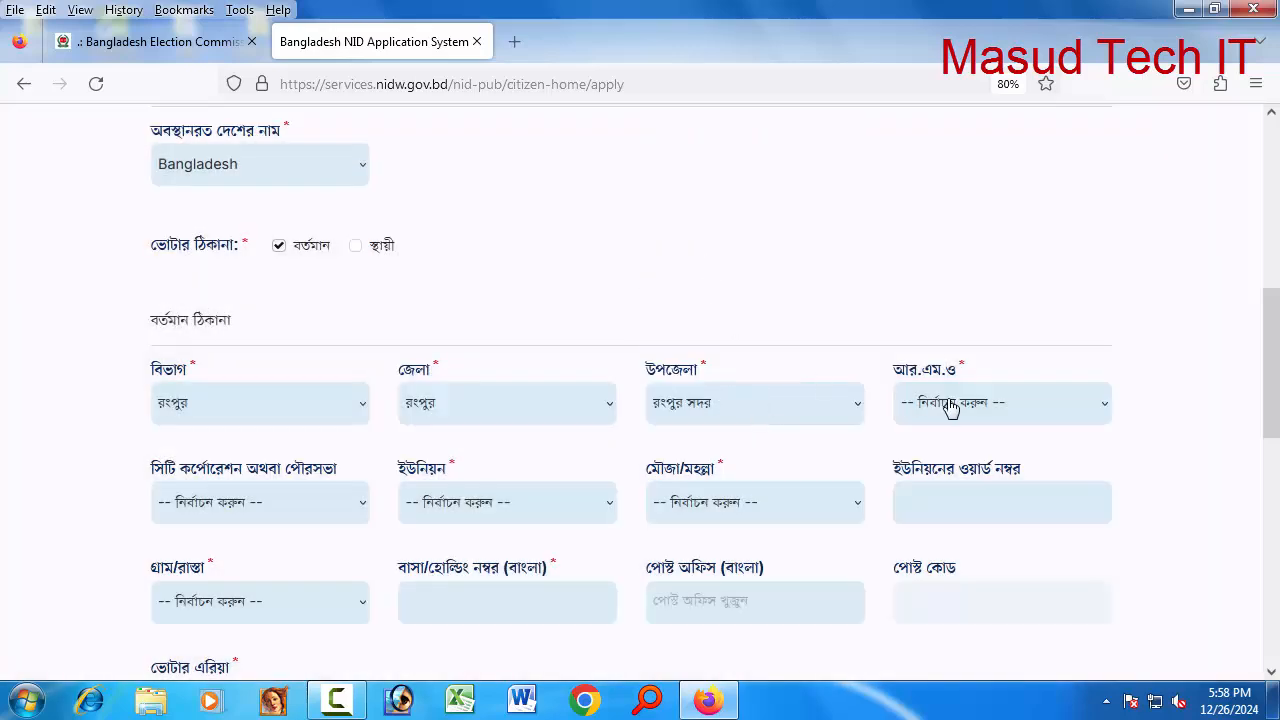
{"action": "left_click", "coordinate": [980, 402]}
{"action": "left_click", "coordinate": [1016, 609]}
{"action": "left_click", "coordinate": [318, 515]}
{"action": "left_click", "coordinate": [293, 568]}
{"action": "left_click", "coordinate": [519, 512]}
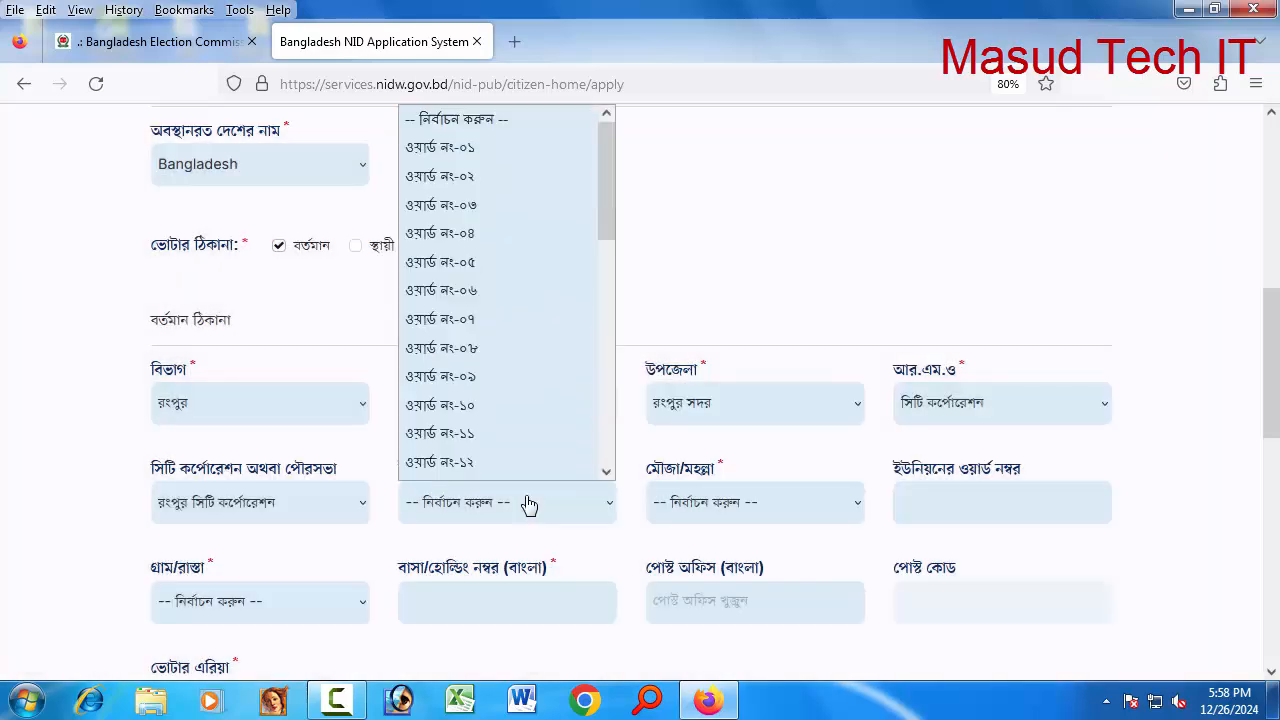
{"action": "left_click", "coordinate": [490, 176]}
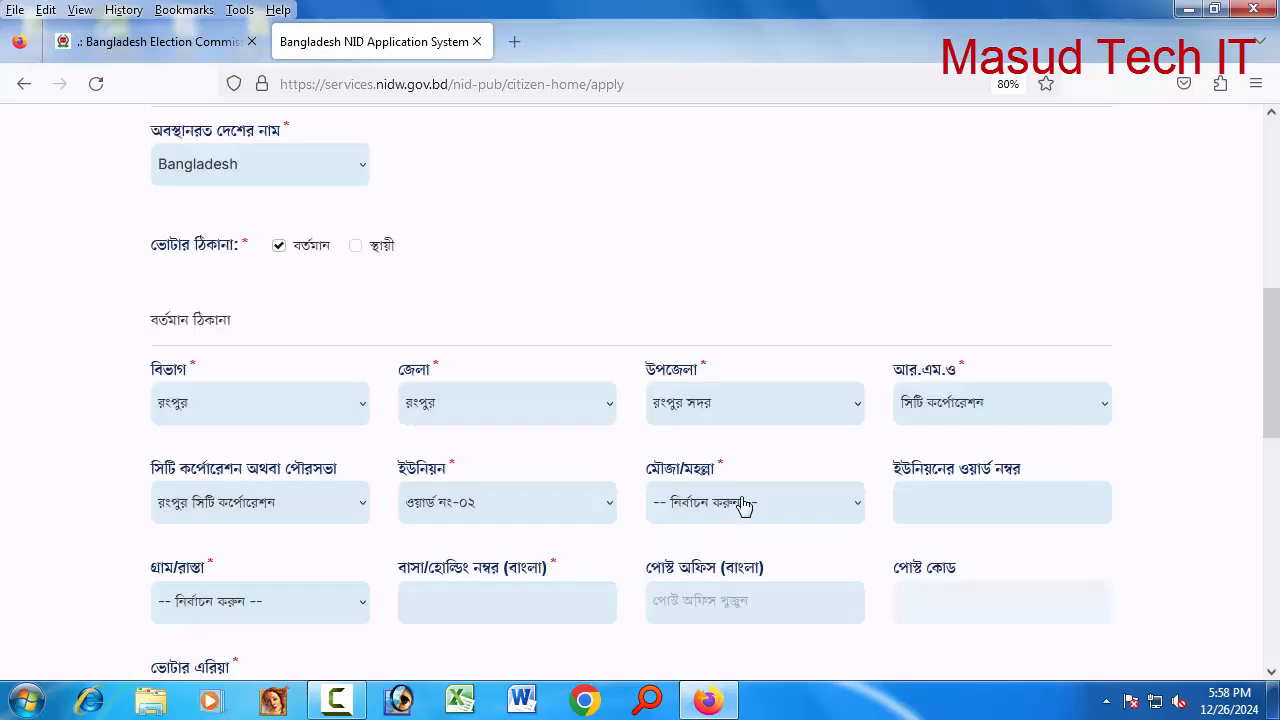
{"action": "left_click", "coordinate": [743, 503]}
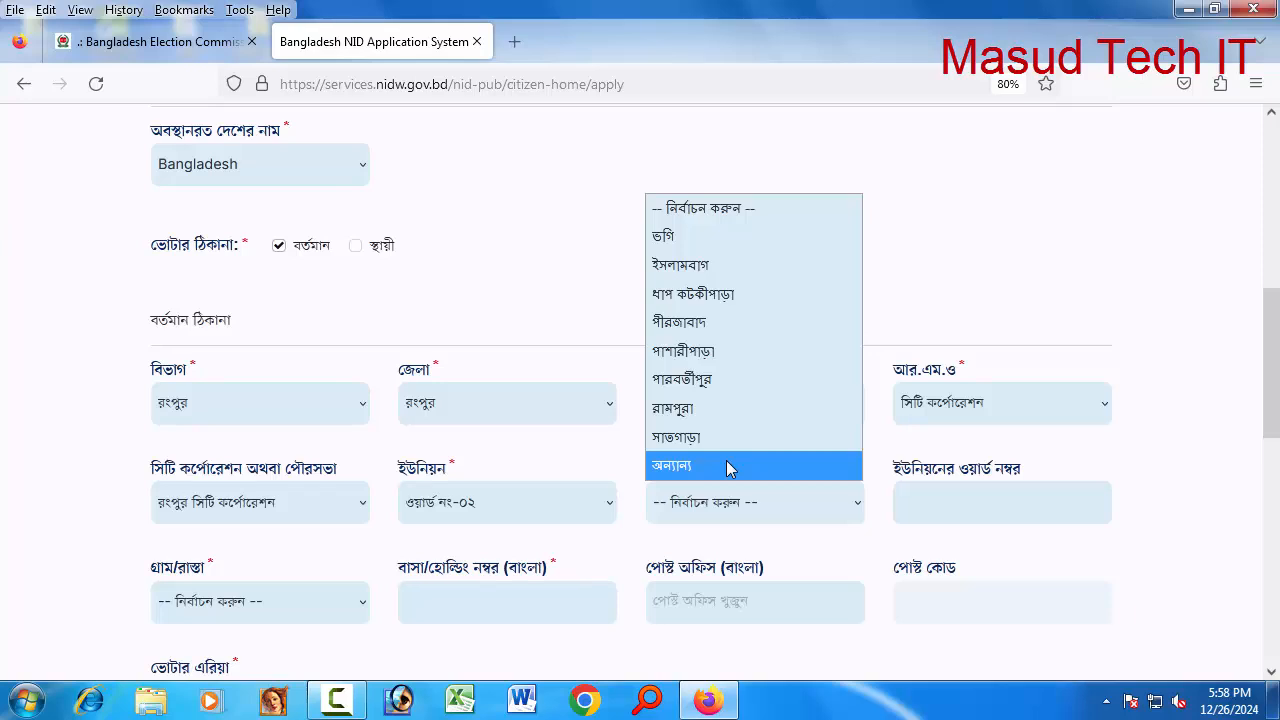
Step: Choose অন্যান্য for mouza and type the custom mouza name in Bengali Unicode
{"action": "left_click", "coordinate": [727, 467]}
{"action": "left_click", "coordinate": [703, 547]}
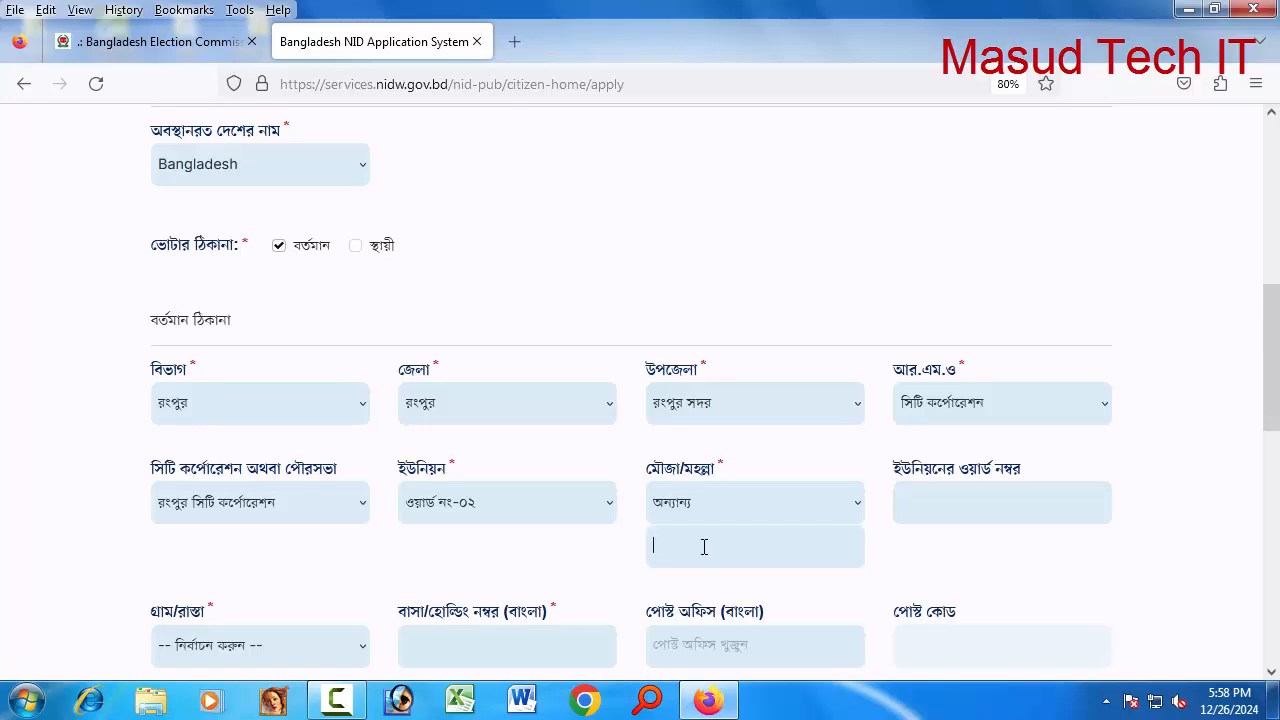
{"action": "type", "text": "GSK"}
{"action": "key", "text": "BackSpace"}
{"action": "key", "text": "BackSpace"}
{"action": "key", "text": "BackSpace"}
{"action": "left_click", "coordinate": [1106, 701]}
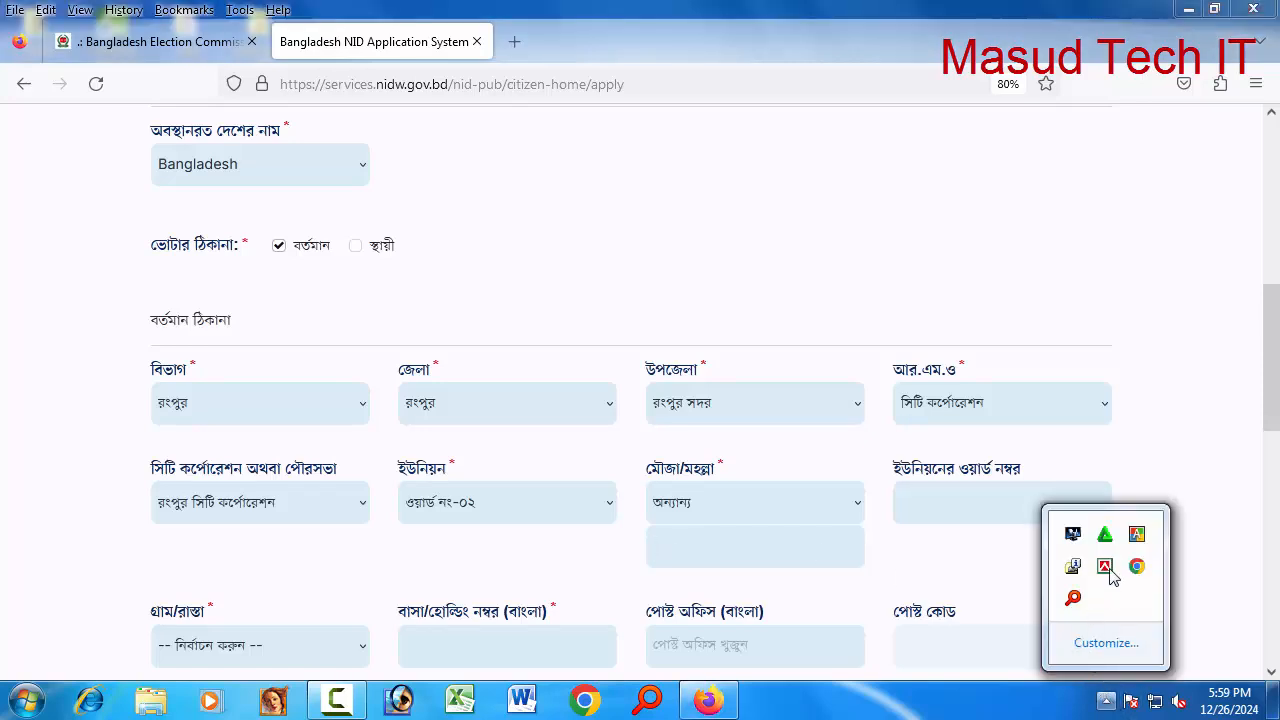
{"action": "right_click", "coordinate": [1106, 567]}
{"action": "left_click", "coordinate": [1010, 433]}
{"action": "left_click", "coordinate": [789, 553]}
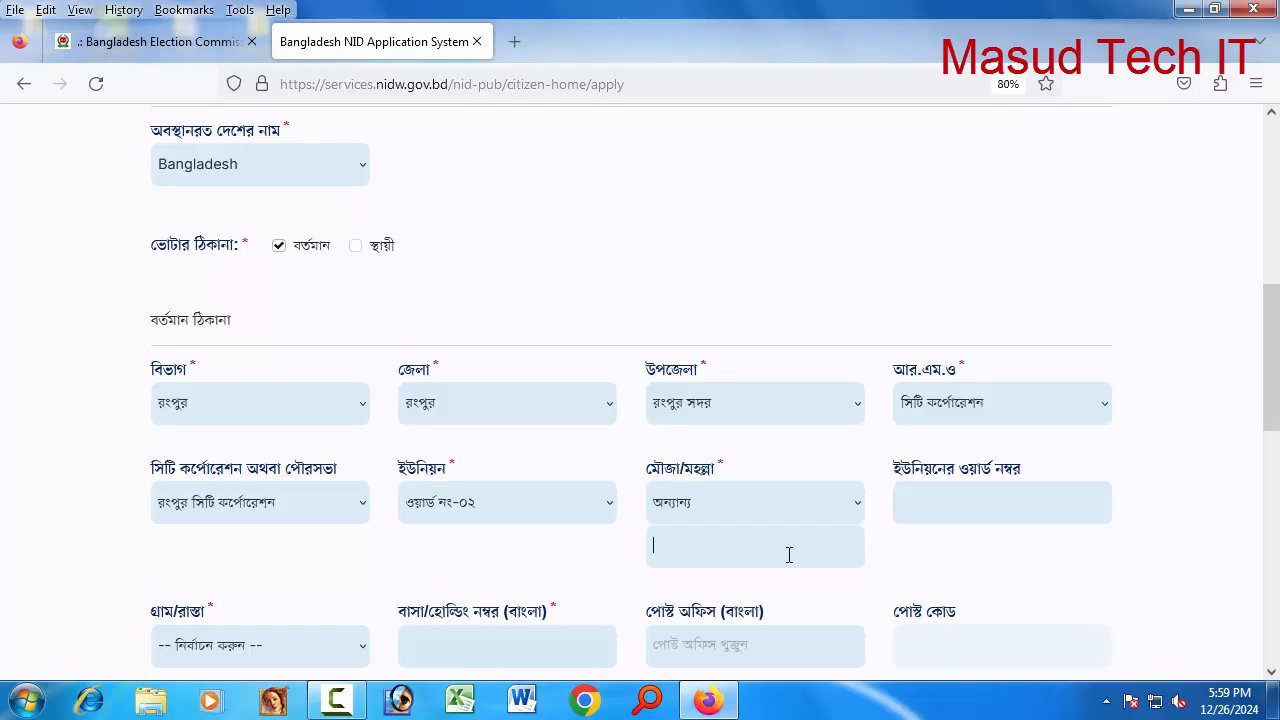
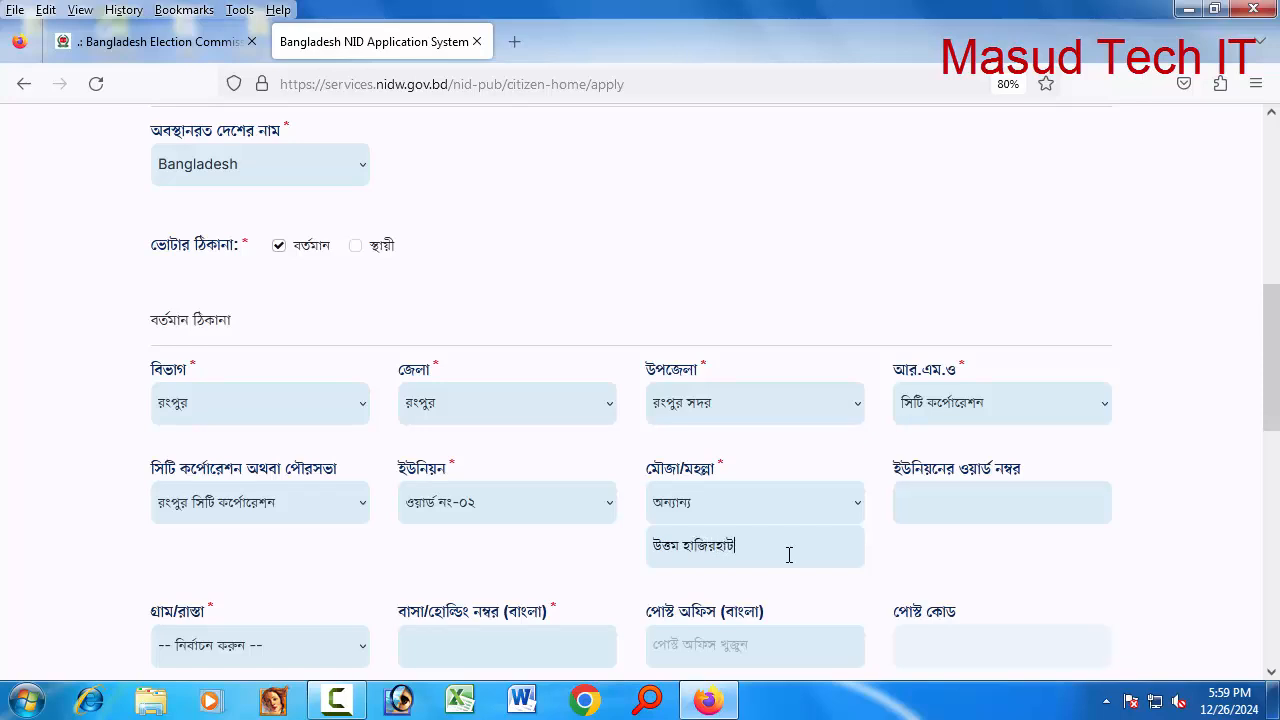
Step: Enter a custom village name, holding number '-', and post office রংপুর সদর
{"action": "scroll", "coordinate": [789, 555], "scroll_direction": "down", "scroll_amount": 2}
{"action": "left_click", "coordinate": [294, 567]}
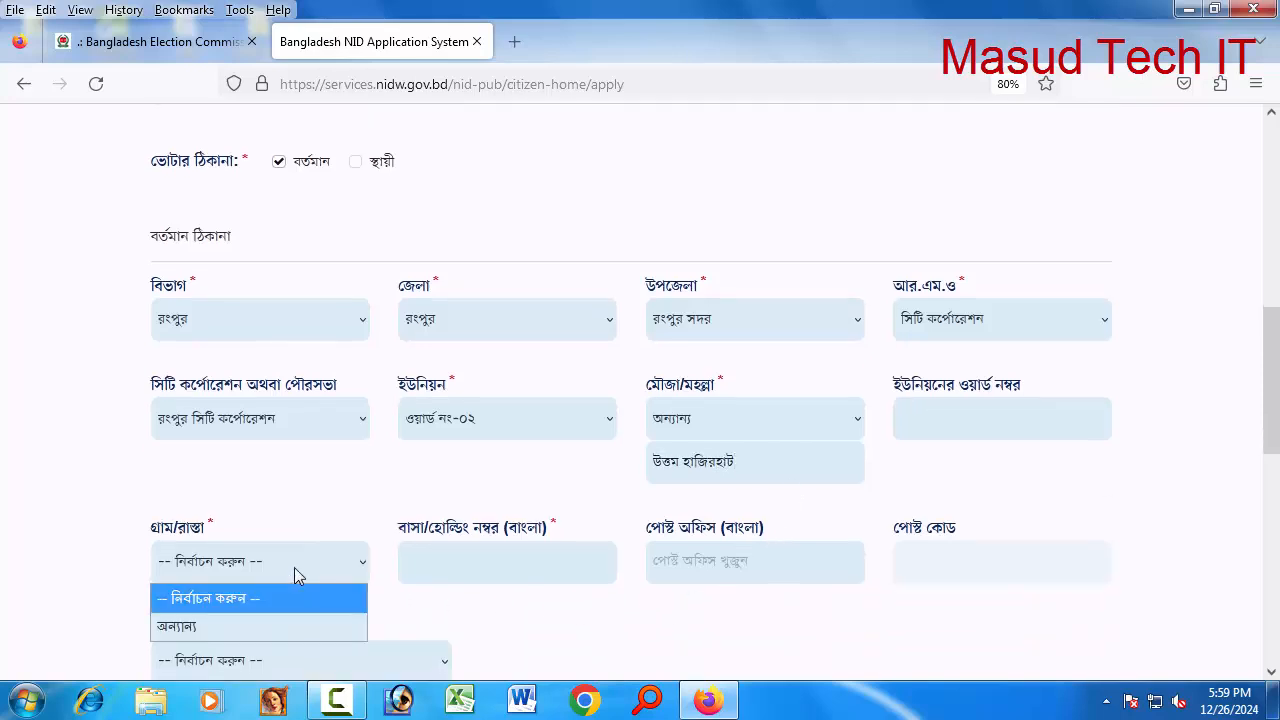
{"action": "left_click", "coordinate": [243, 626]}
{"action": "left_click", "coordinate": [258, 613]}
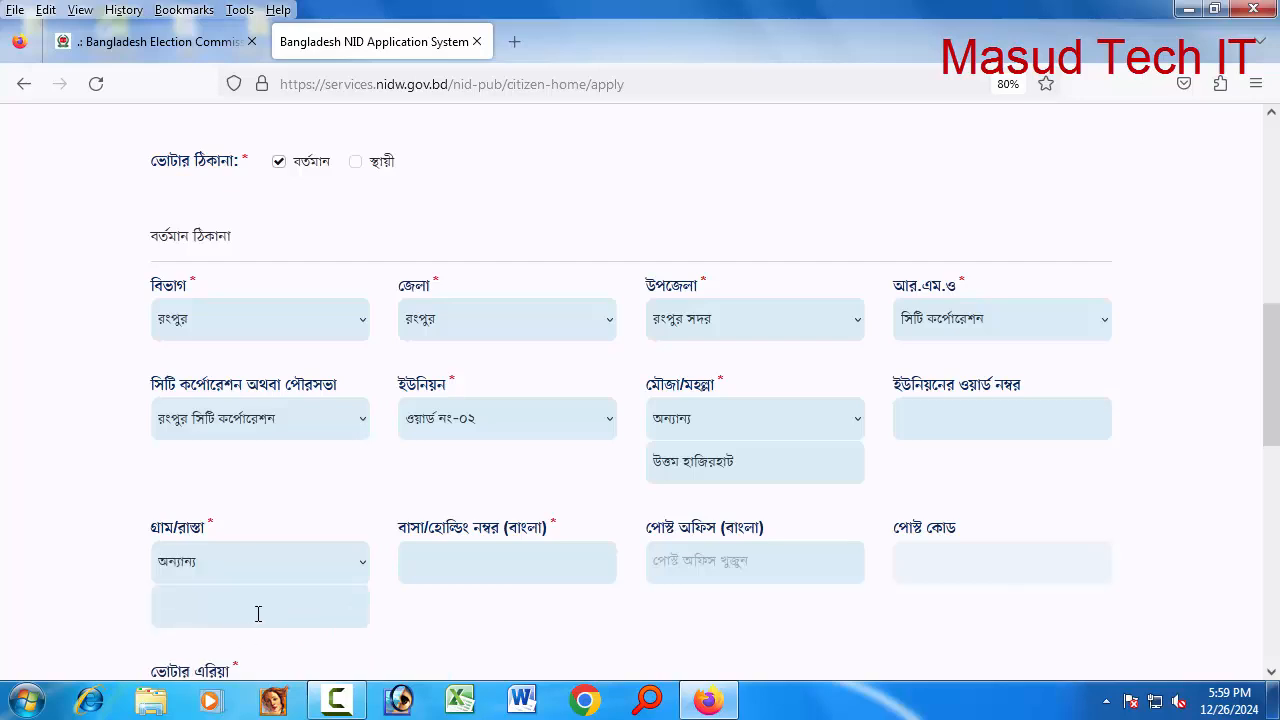
{"action": "left_click", "coordinate": [503, 561]}
{"action": "type", "text": "-"}
{"action": "left_click", "coordinate": [729, 575]}
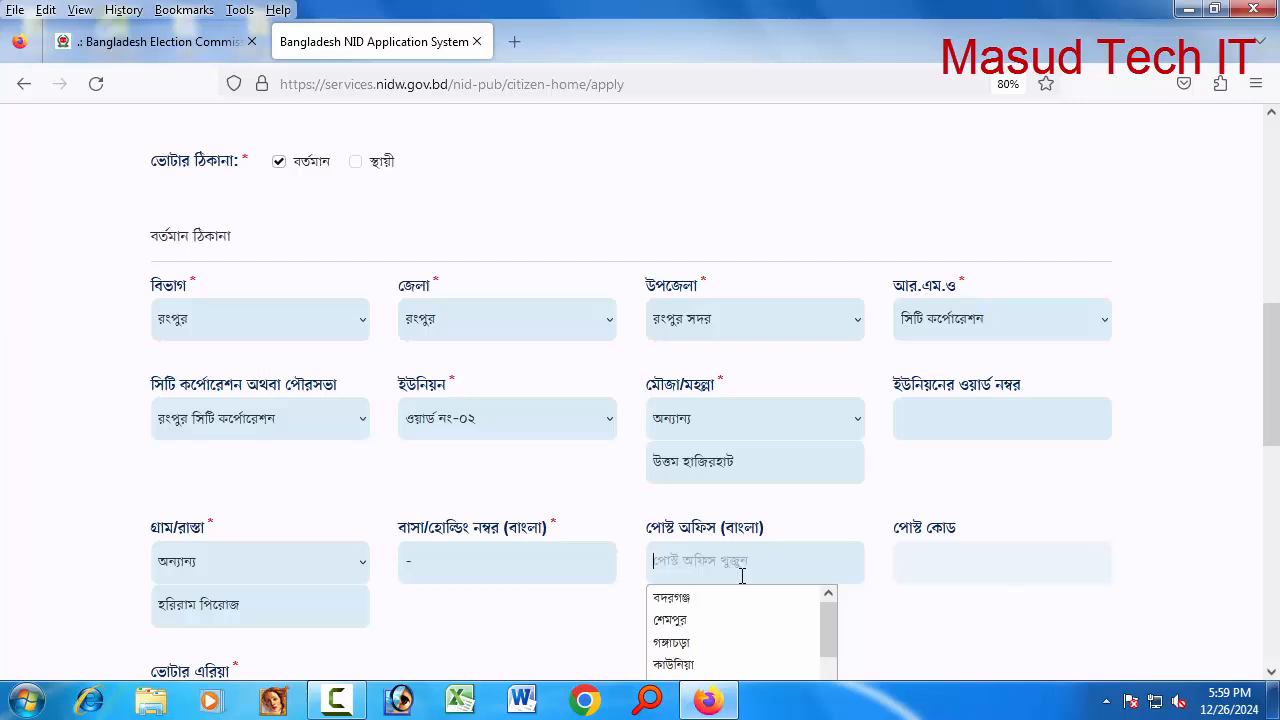
{"action": "scroll", "coordinate": [740, 608], "scroll_direction": "down", "scroll_amount": 2}
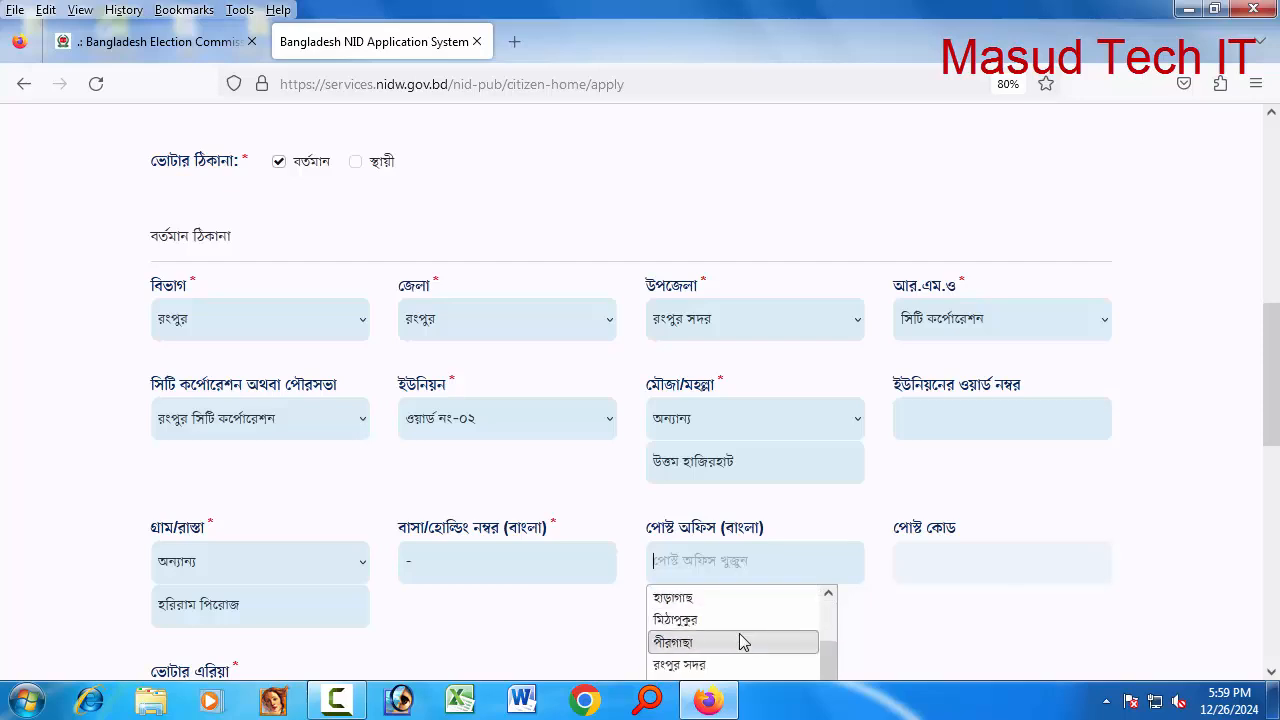
{"action": "left_click", "coordinate": [733, 665]}
Step: Select the custom village as the present-address voter area
{"action": "scroll", "coordinate": [771, 586], "scroll_direction": "down", "scroll_amount": 5}
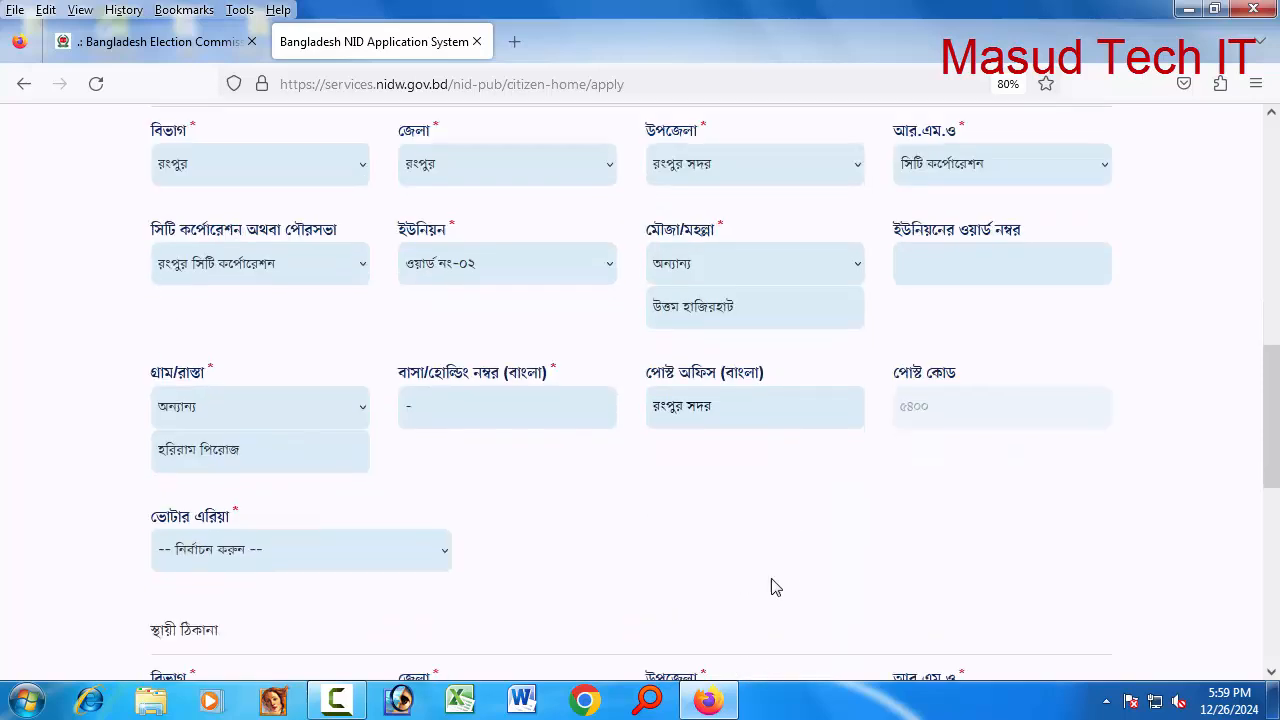
{"action": "left_click", "coordinate": [316, 461]}
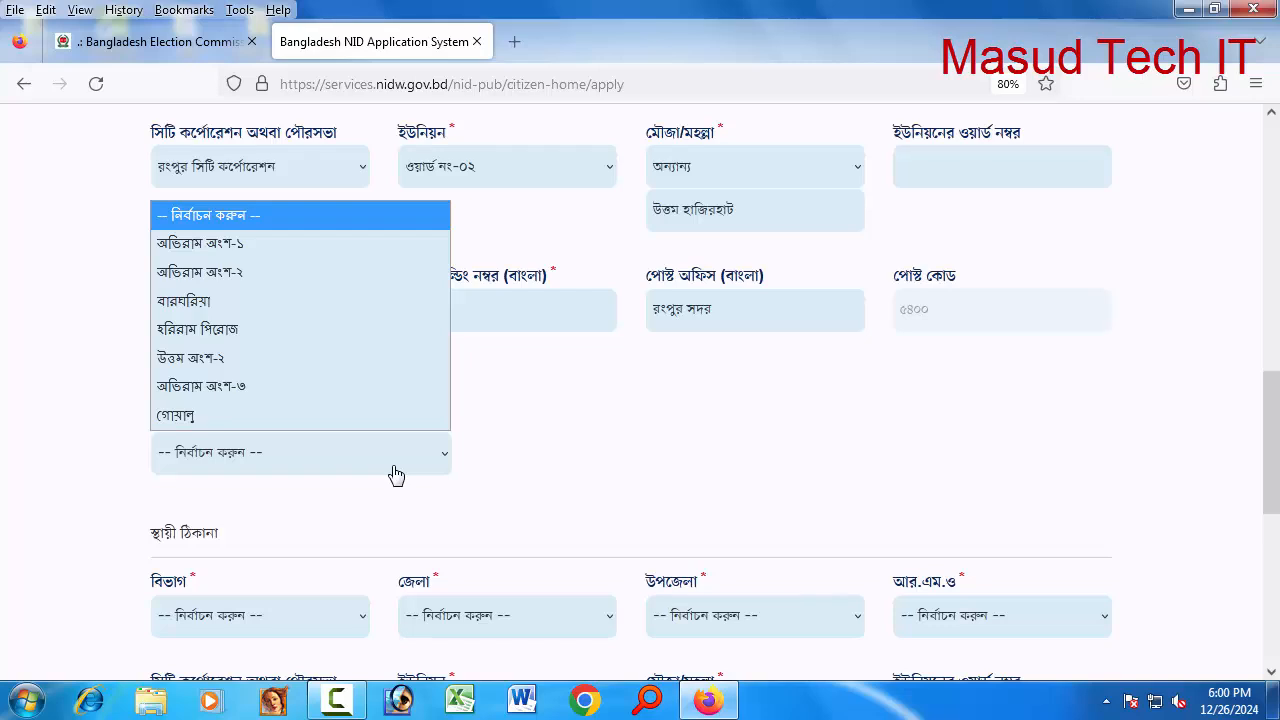
{"action": "left_click", "coordinate": [239, 327]}
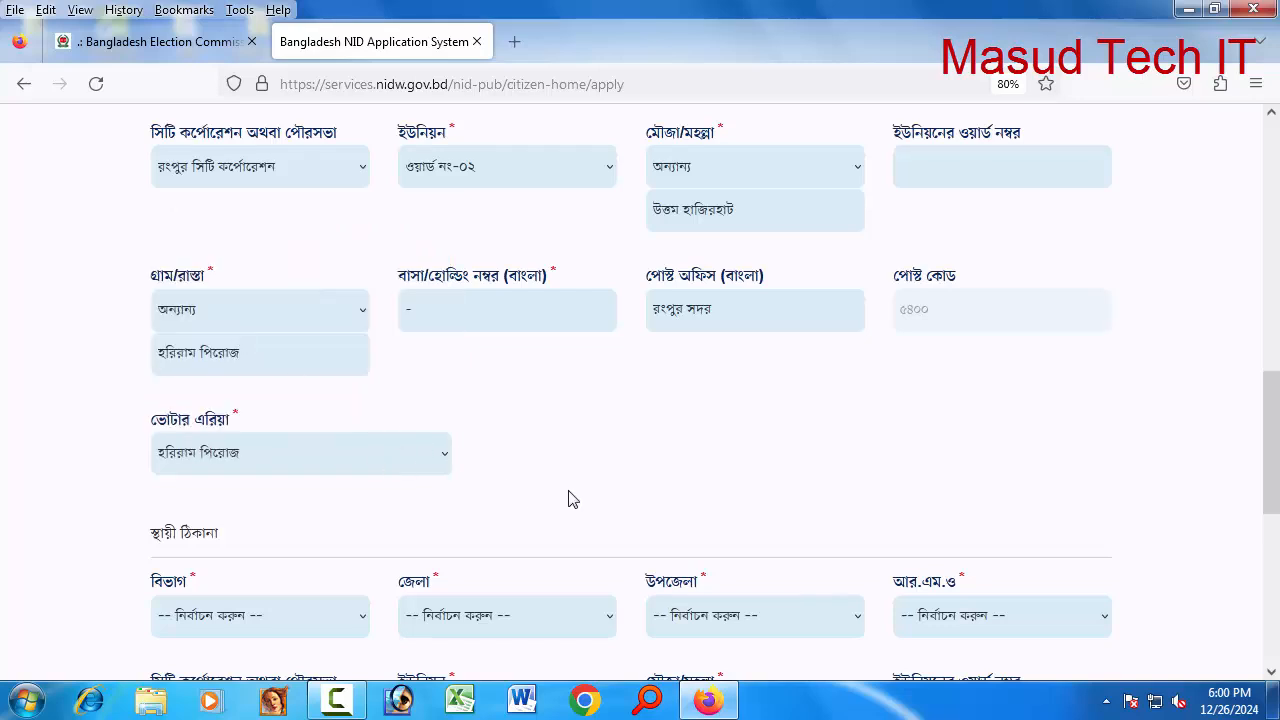
{"action": "scroll", "coordinate": [568, 500], "scroll_direction": "down", "scroll_amount": 3}
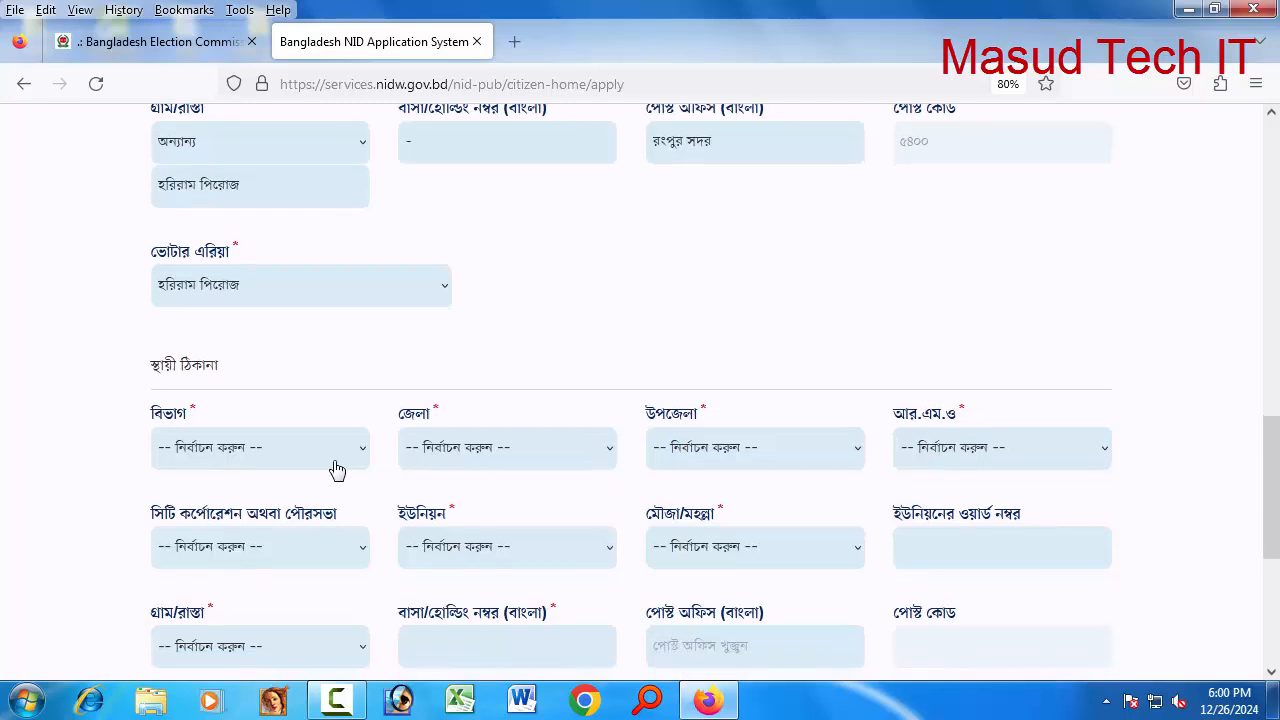
Step: Set permanent address division and district to রংপুর and upazila to রংপুর সদর
{"action": "left_click", "coordinate": [337, 470]}
{"action": "left_click", "coordinate": [240, 323]}
{"action": "left_click", "coordinate": [505, 455]}
{"action": "left_click", "coordinate": [466, 383]}
{"action": "left_click", "coordinate": [730, 451]}
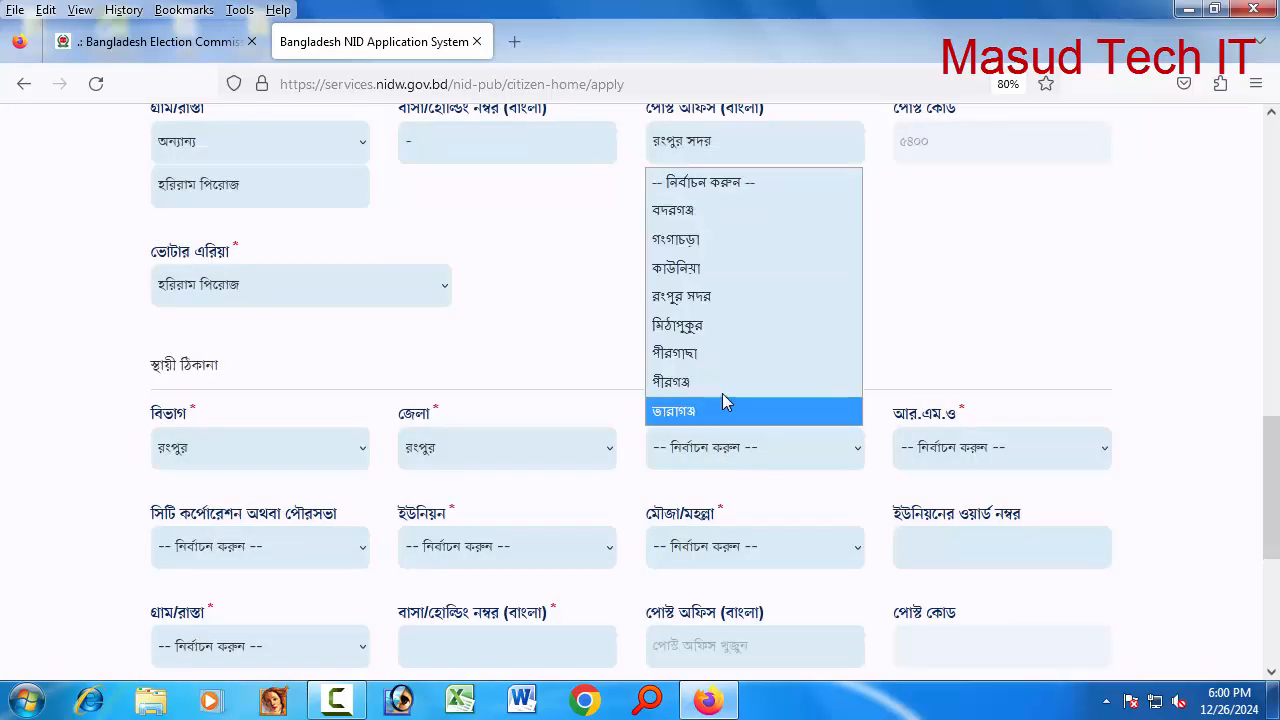
{"action": "left_click", "coordinate": [712, 300]}
Step: Choose সিটি কর্পোরেশন, রংপুর সিটি কর্পোরেশন, ওয়ার্ড নং-০২ and mouza অন্যান্য
{"action": "left_click", "coordinate": [1023, 449]}
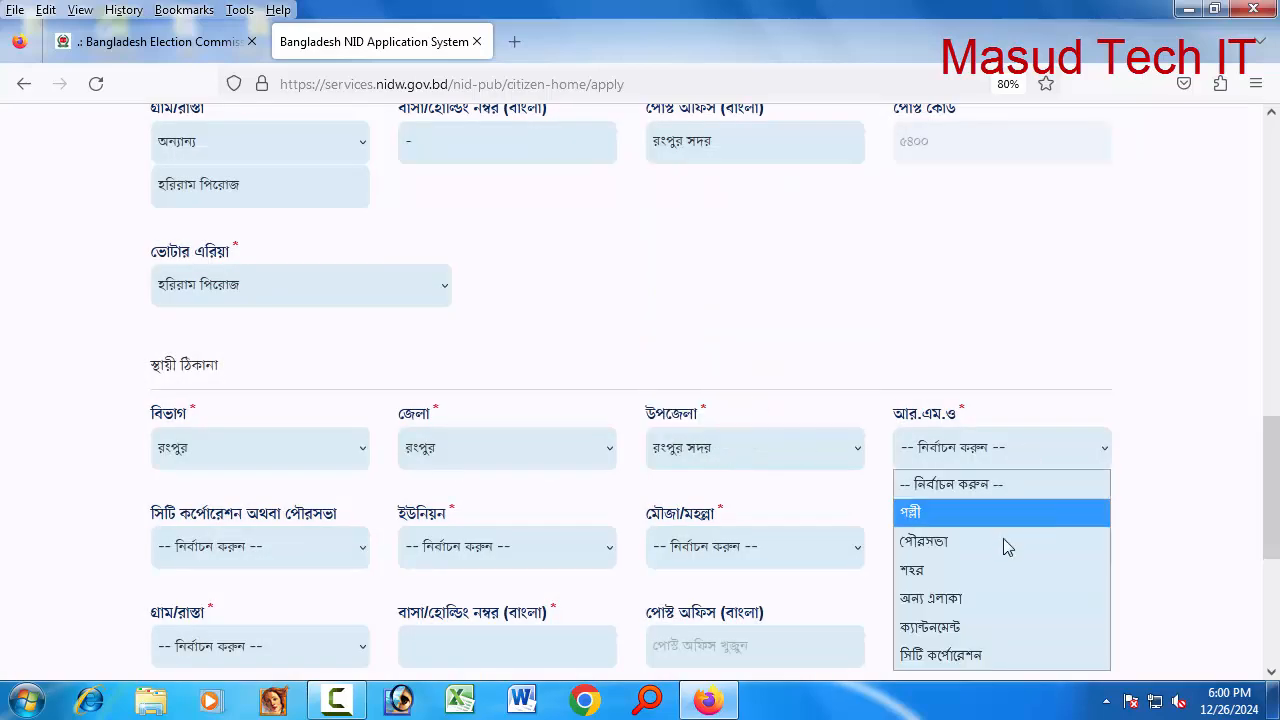
{"action": "left_click", "coordinate": [986, 658]}
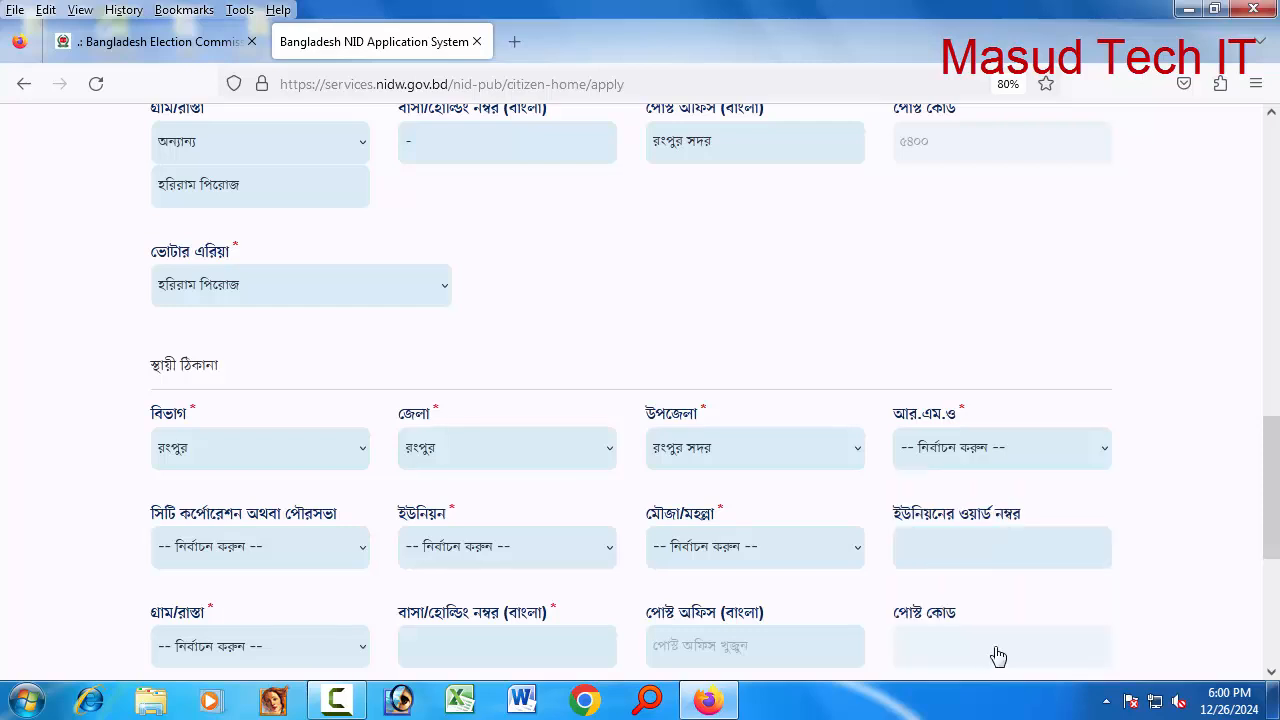
{"action": "left_click", "coordinate": [314, 560]}
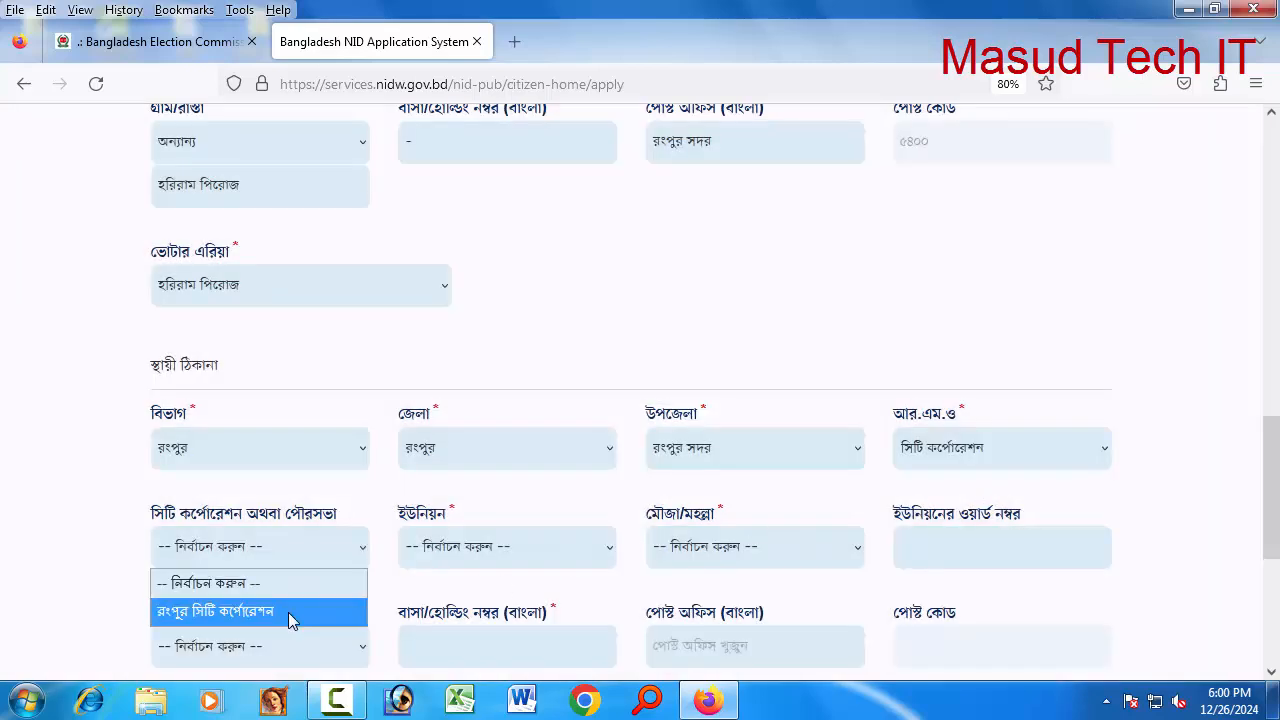
{"action": "left_click", "coordinate": [288, 612]}
{"action": "left_click", "coordinate": [500, 551]}
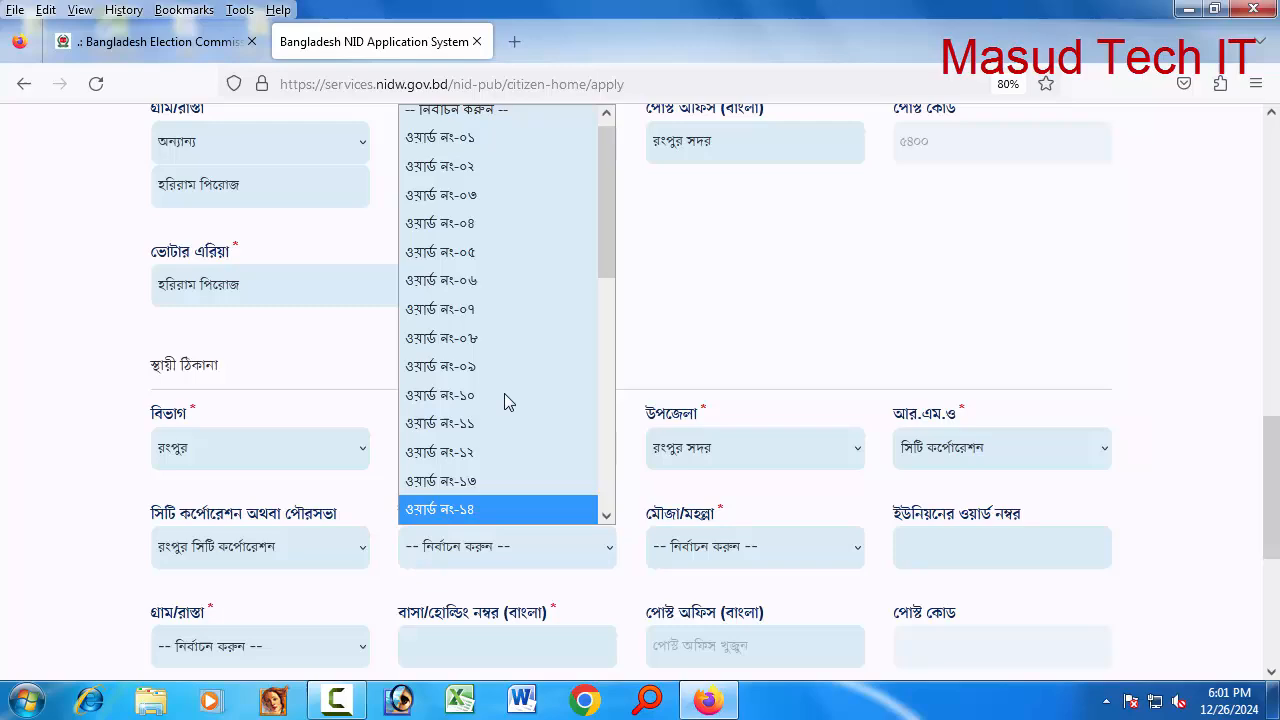
{"action": "left_click", "coordinate": [472, 170]}
{"action": "left_click", "coordinate": [746, 552]}
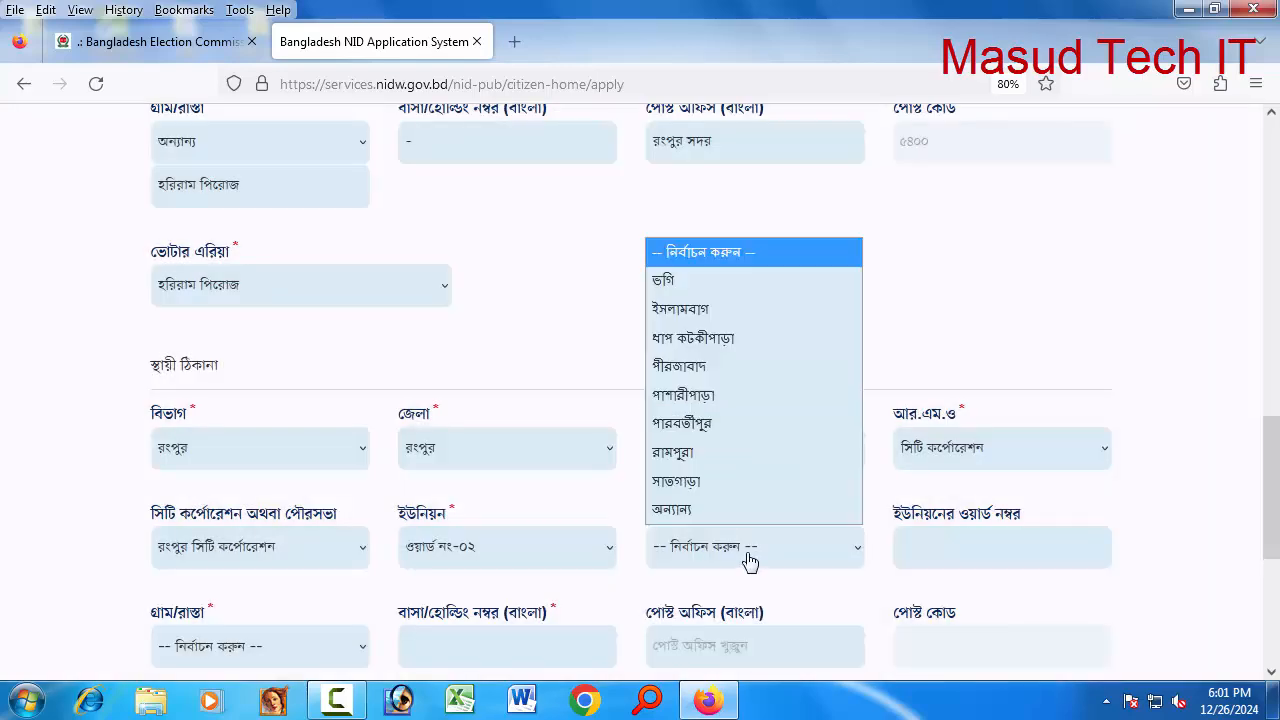
{"action": "left_click", "coordinate": [714, 511]}
{"action": "scroll", "coordinate": [840, 578], "scroll_direction": "down", "scroll_amount": 3}
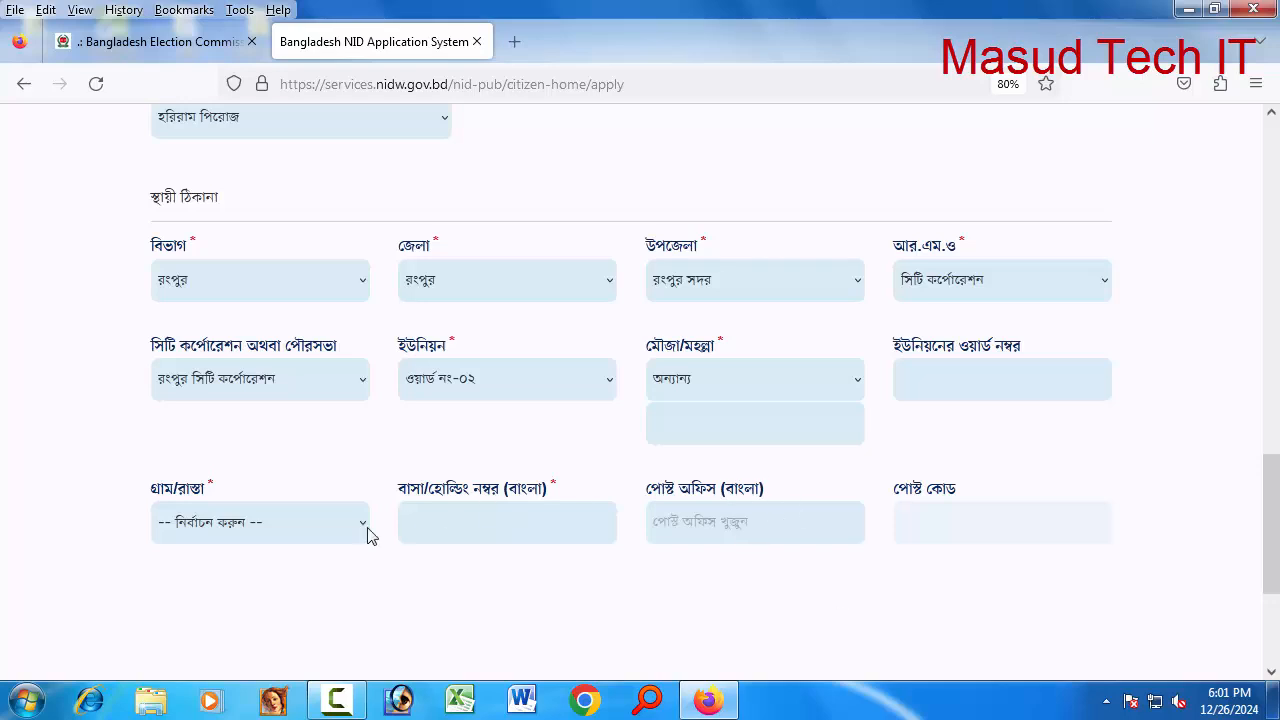
{"action": "left_click", "coordinate": [283, 538]}
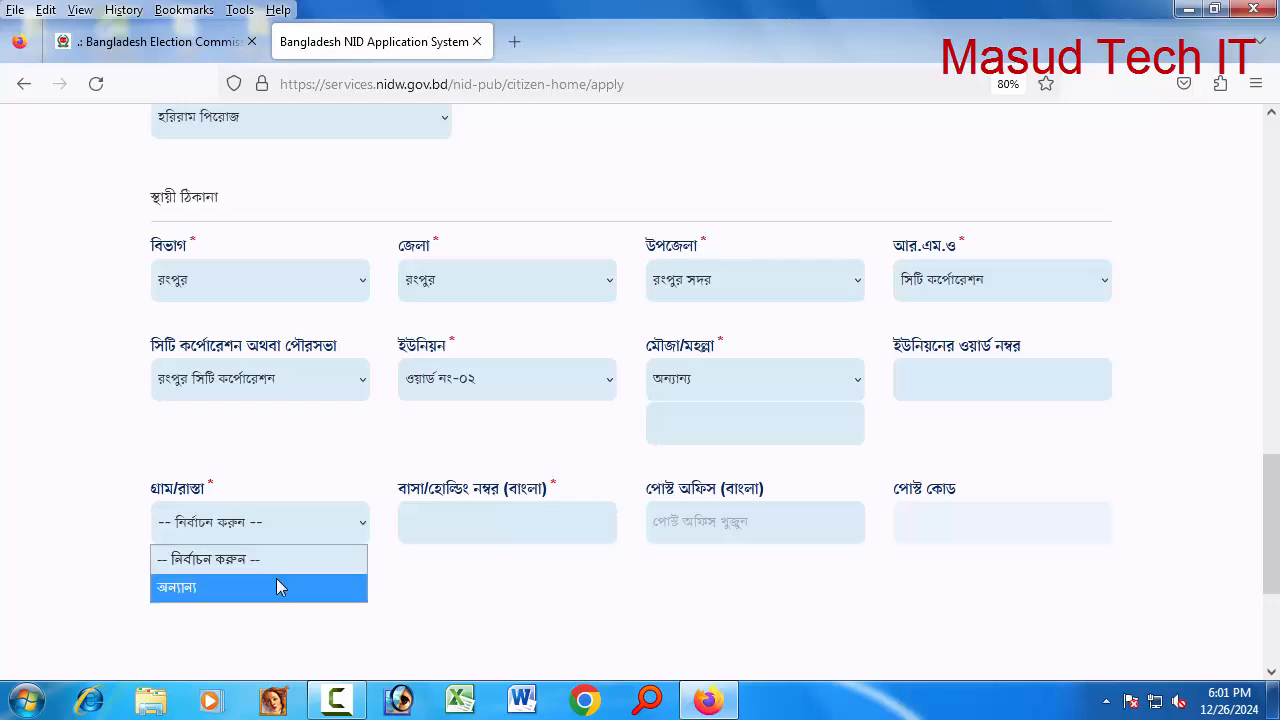
{"action": "left_click", "coordinate": [752, 466]}
{"action": "scroll", "coordinate": [780, 470], "scroll_direction": "up", "scroll_amount": 5}
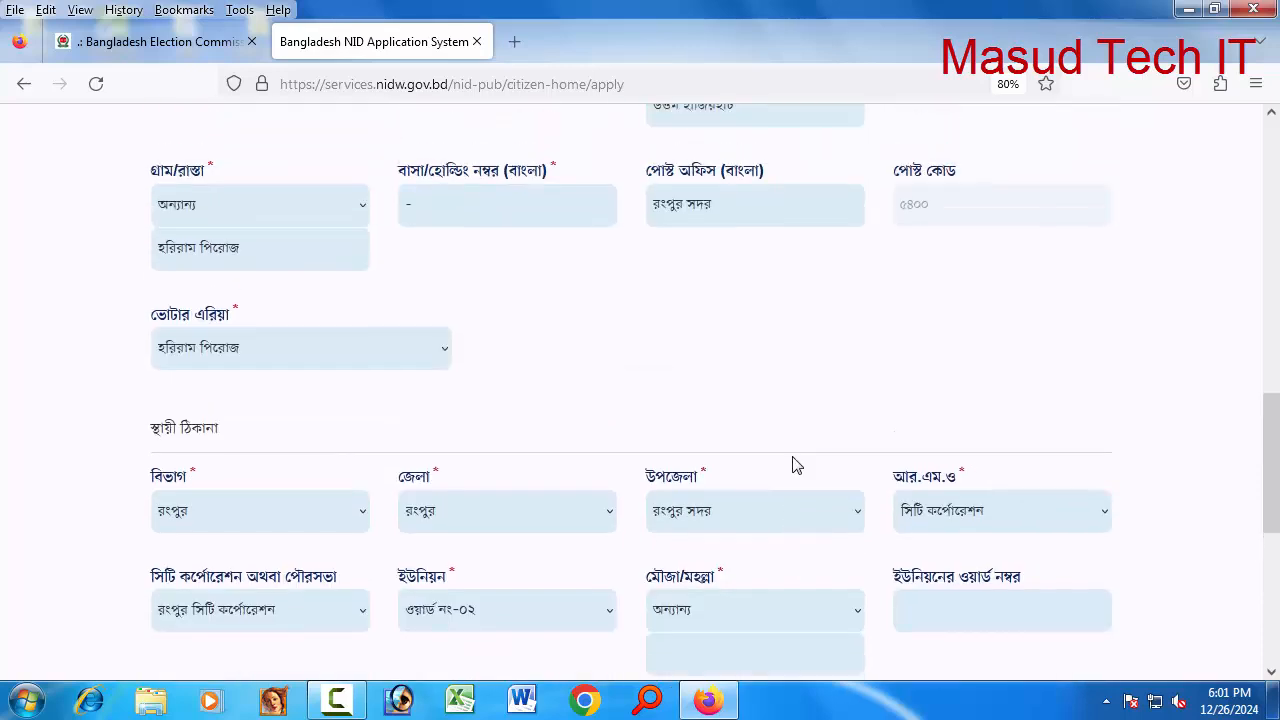
{"action": "scroll", "coordinate": [795, 447], "scroll_direction": "up", "scroll_amount": 2}
{"action": "left_click_drag", "start_coordinate": [780, 226], "coordinate": [531, 194]}
{"action": "key", "text": "ctrl+c"}
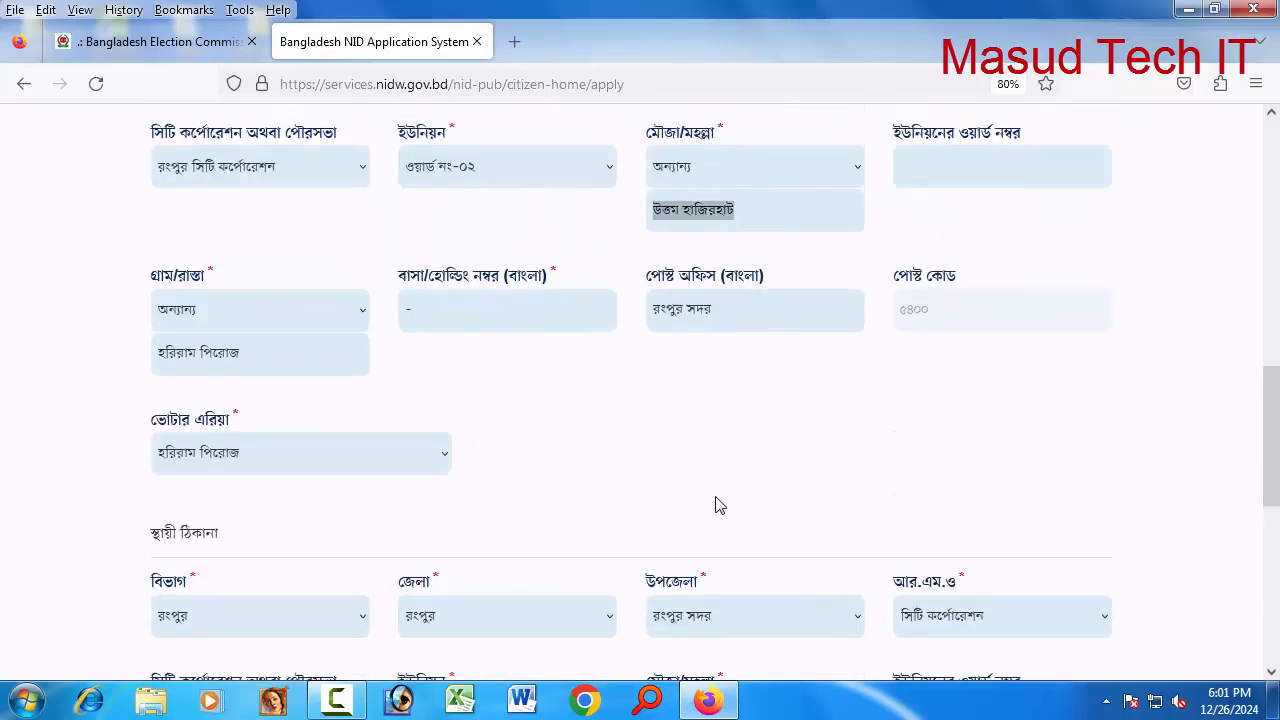
{"action": "scroll", "coordinate": [800, 549], "scroll_direction": "down", "scroll_amount": 5}
{"action": "left_click", "coordinate": [729, 500]}
{"action": "key", "text": "ctrl+v"}
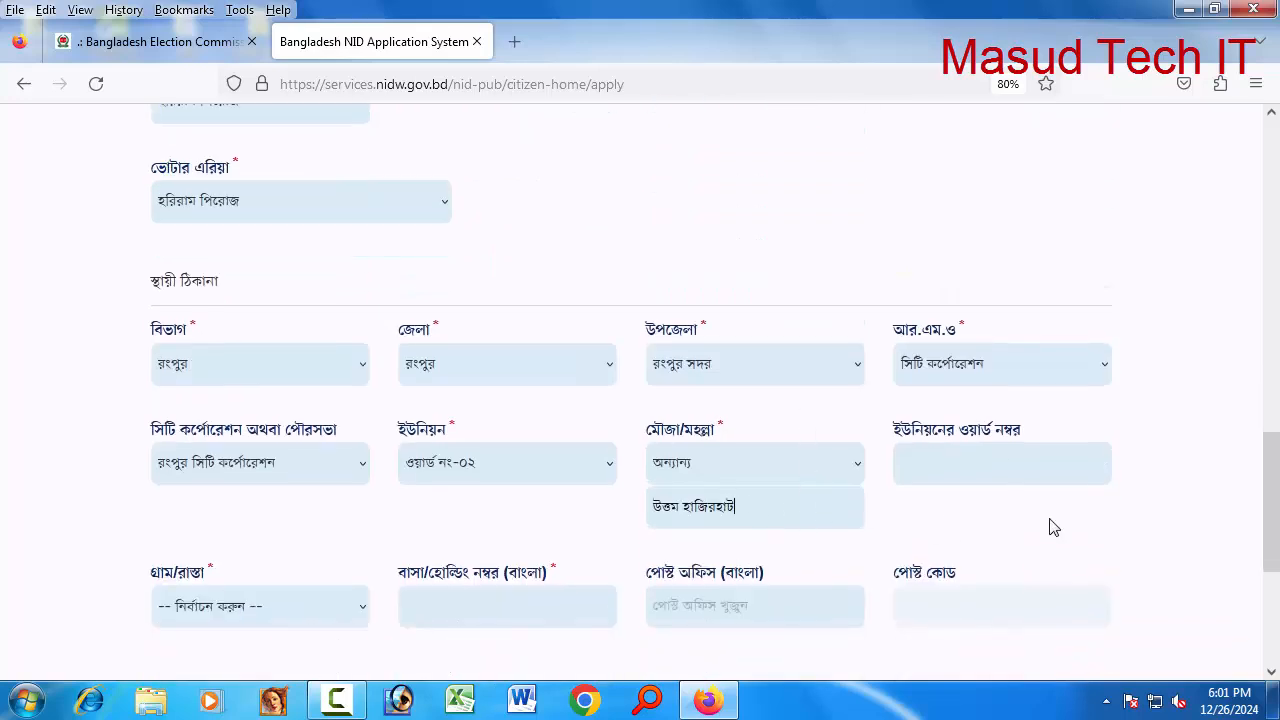
{"action": "left_click", "coordinate": [289, 610]}
{"action": "left_click", "coordinate": [247, 575]}
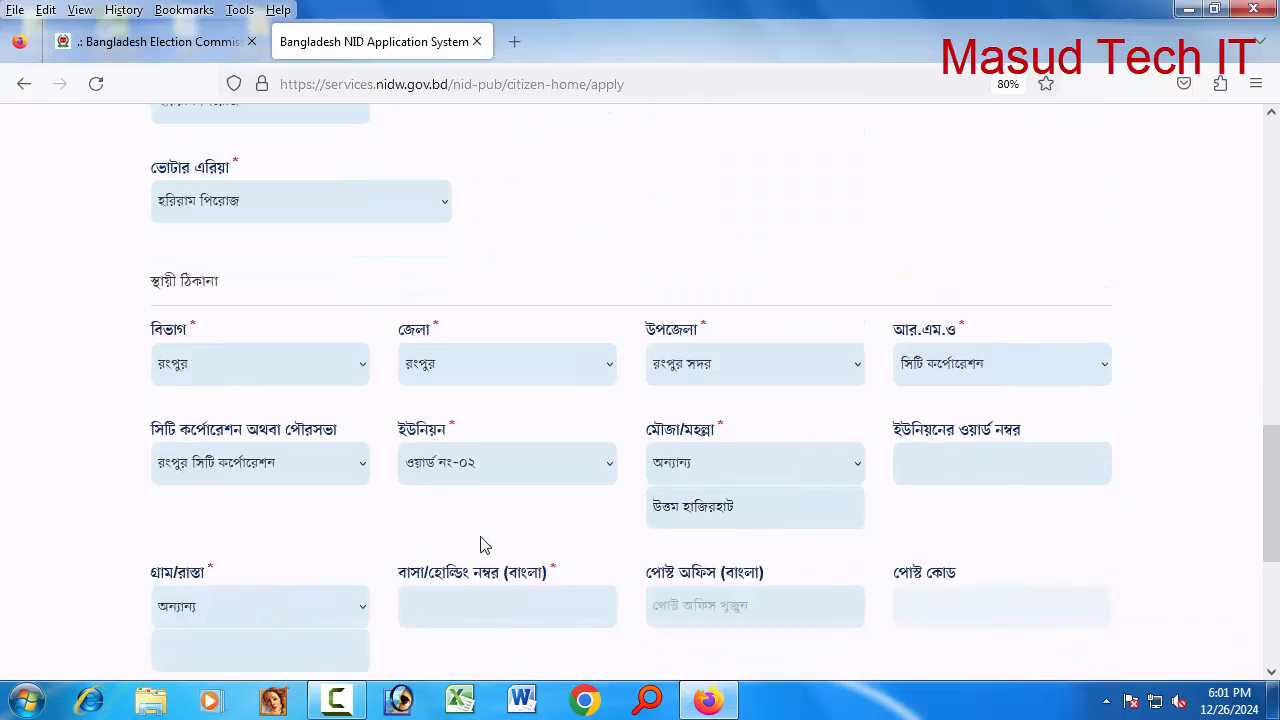
{"action": "scroll", "coordinate": [480, 545], "scroll_direction": "up", "scroll_amount": 3}
{"action": "left_click_drag", "start_coordinate": [286, 272], "coordinate": [112, 323]}
{"action": "key", "text": "ctrl+c"}
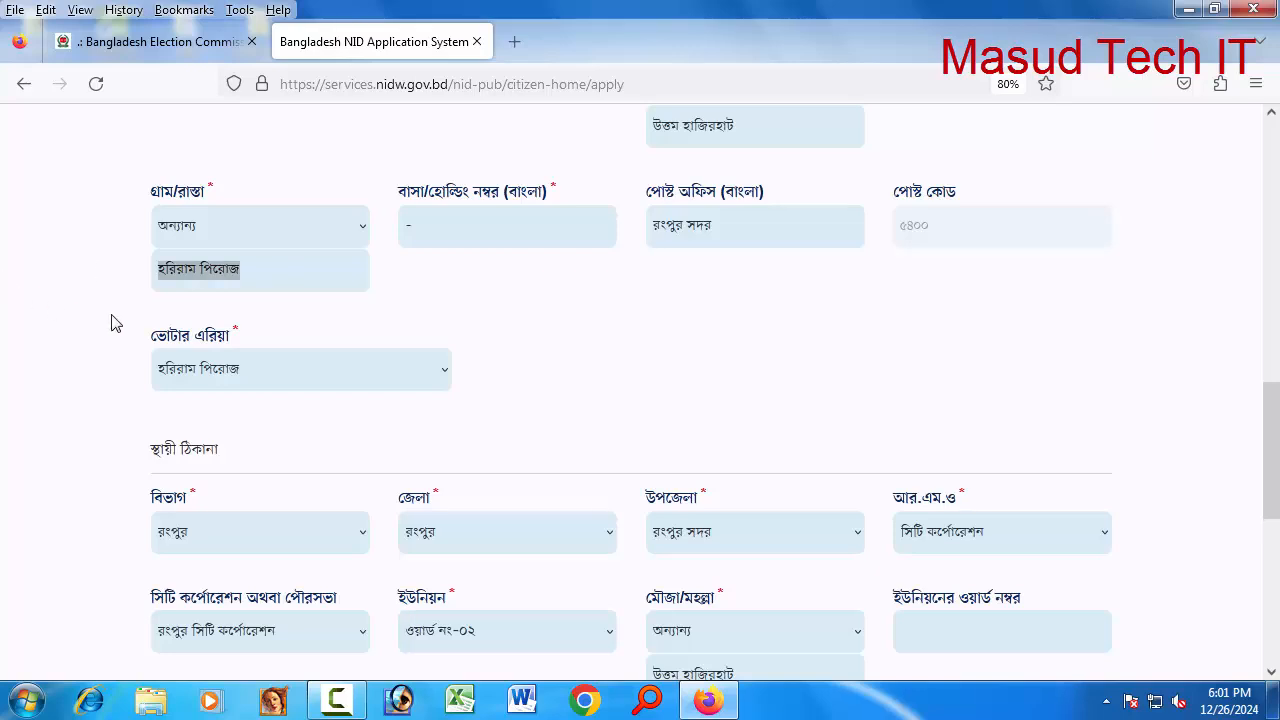
{"action": "scroll", "coordinate": [545, 510], "scroll_direction": "down", "scroll_amount": 3}
{"action": "left_click", "coordinate": [286, 650]}
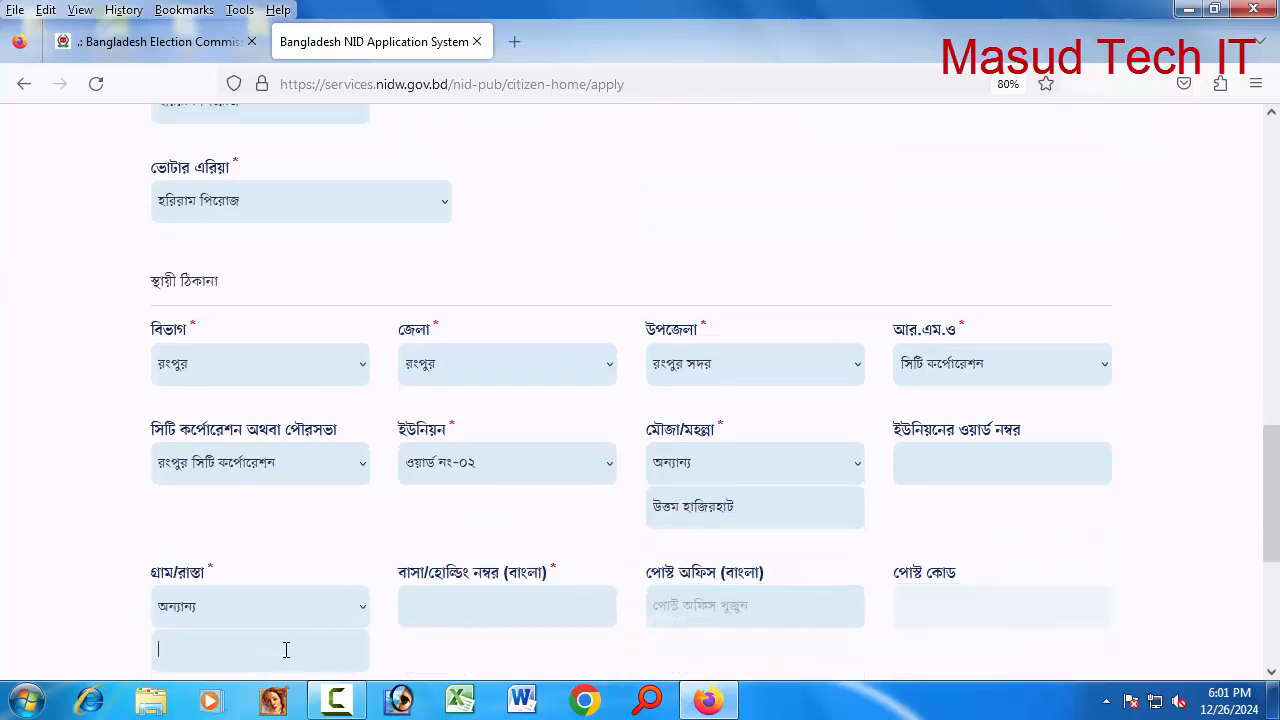
{"action": "key", "text": "ctrl+v"}
Step: Enter '-' as the holding number and pick post office রংপুর সদর (৫৪০০)
{"action": "left_click", "coordinate": [553, 617]}
{"action": "type", "text": "-"}
{"action": "scroll", "coordinate": [750, 606], "scroll_direction": "down", "scroll_amount": 1}
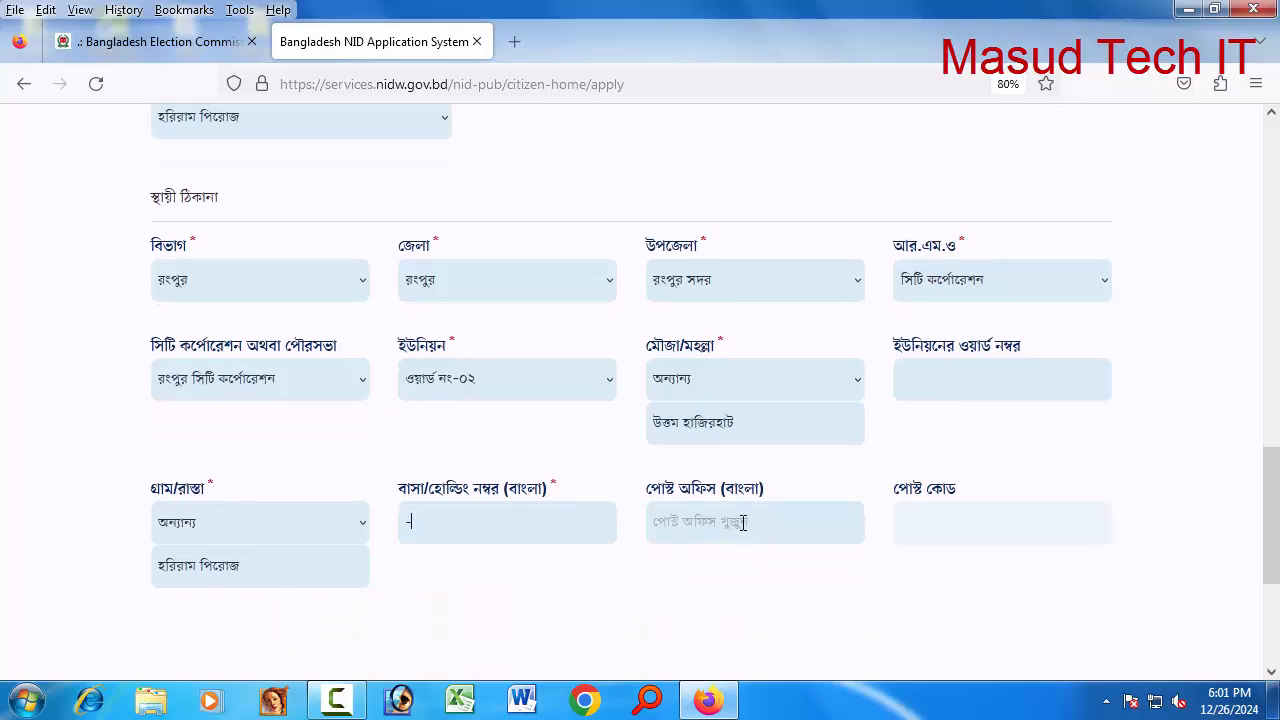
{"action": "left_click", "coordinate": [743, 522]}
{"action": "scroll", "coordinate": [745, 615], "scroll_direction": "down", "scroll_amount": 5}
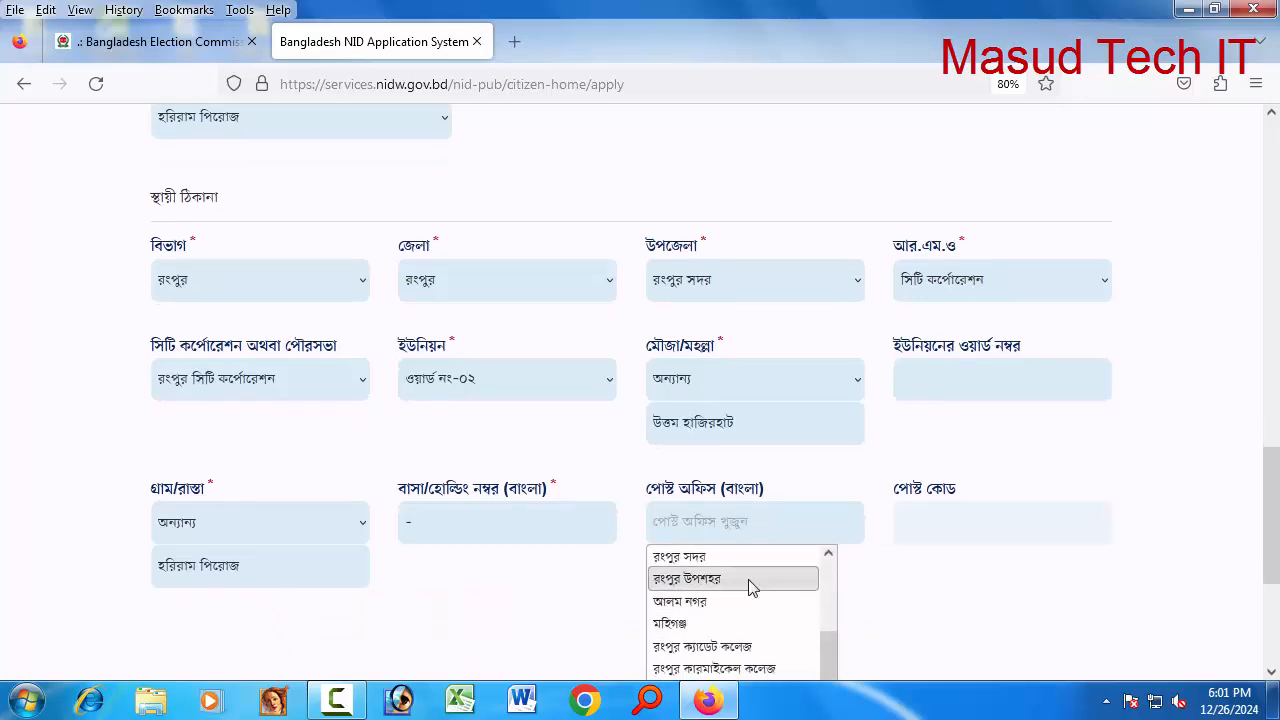
{"action": "left_click", "coordinate": [746, 559]}
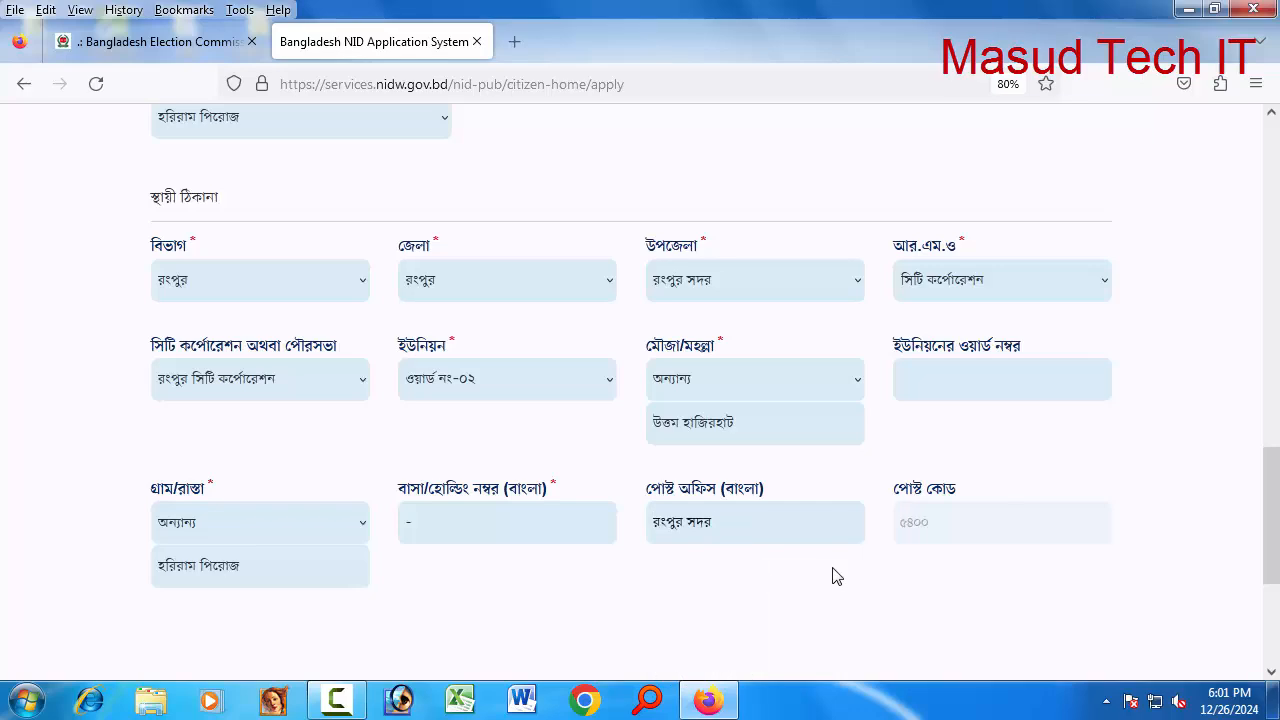
{"action": "scroll", "coordinate": [838, 577], "scroll_direction": "down", "scroll_amount": 1}
{"action": "scroll", "coordinate": [841, 577], "scroll_direction": "up", "scroll_amount": 6}
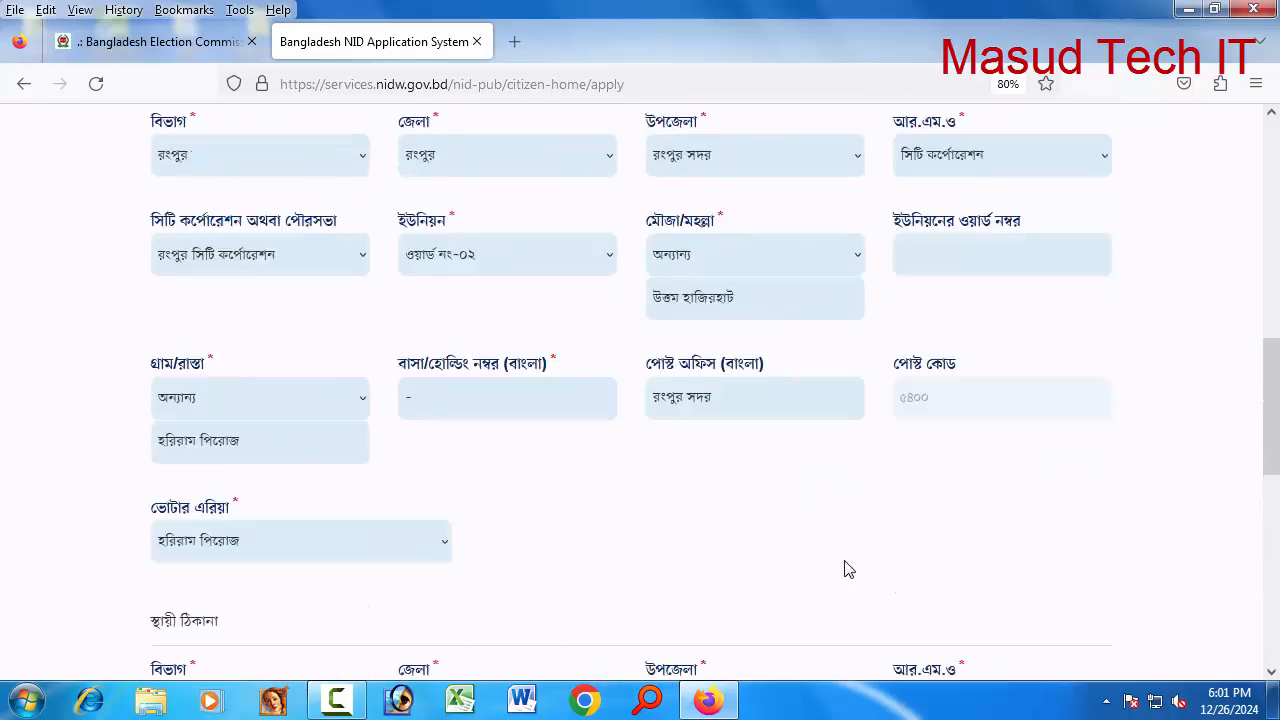
{"action": "scroll", "coordinate": [700, 460], "scroll_direction": "up", "scroll_amount": 3}
{"action": "scroll", "coordinate": [451, 457], "scroll_direction": "up", "scroll_amount": 2}
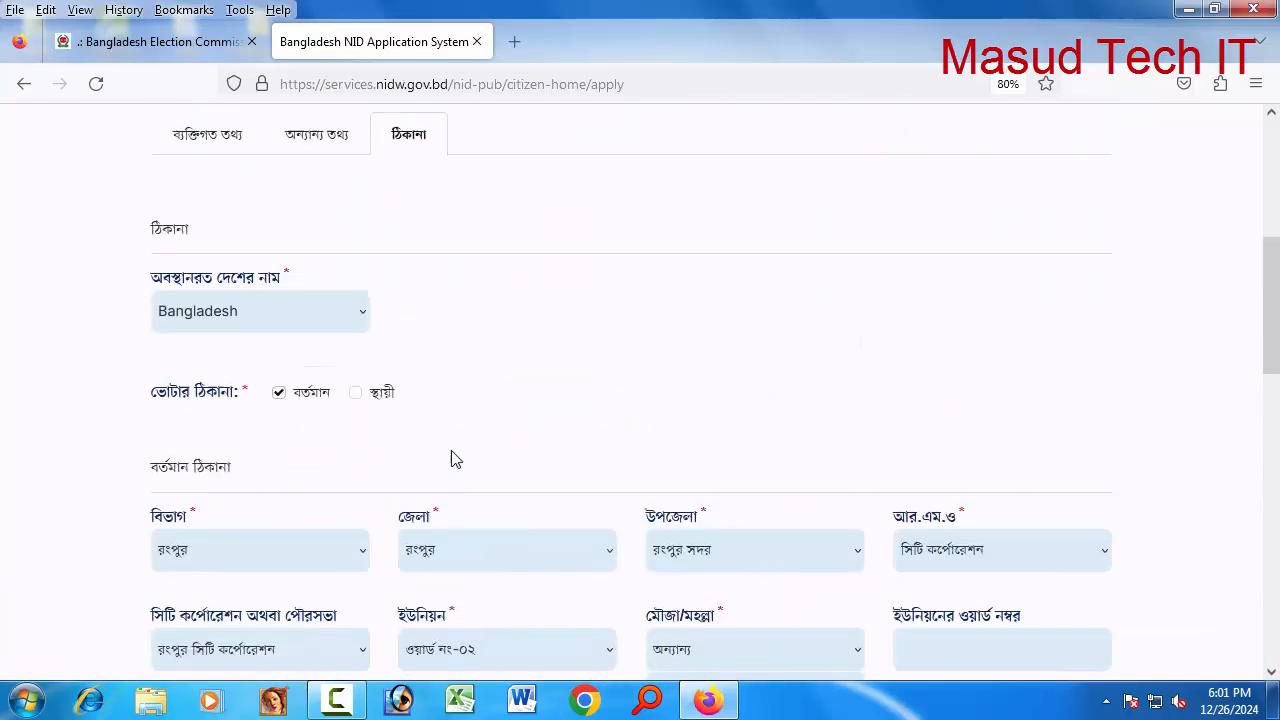
{"action": "left_click", "coordinate": [210, 245]}
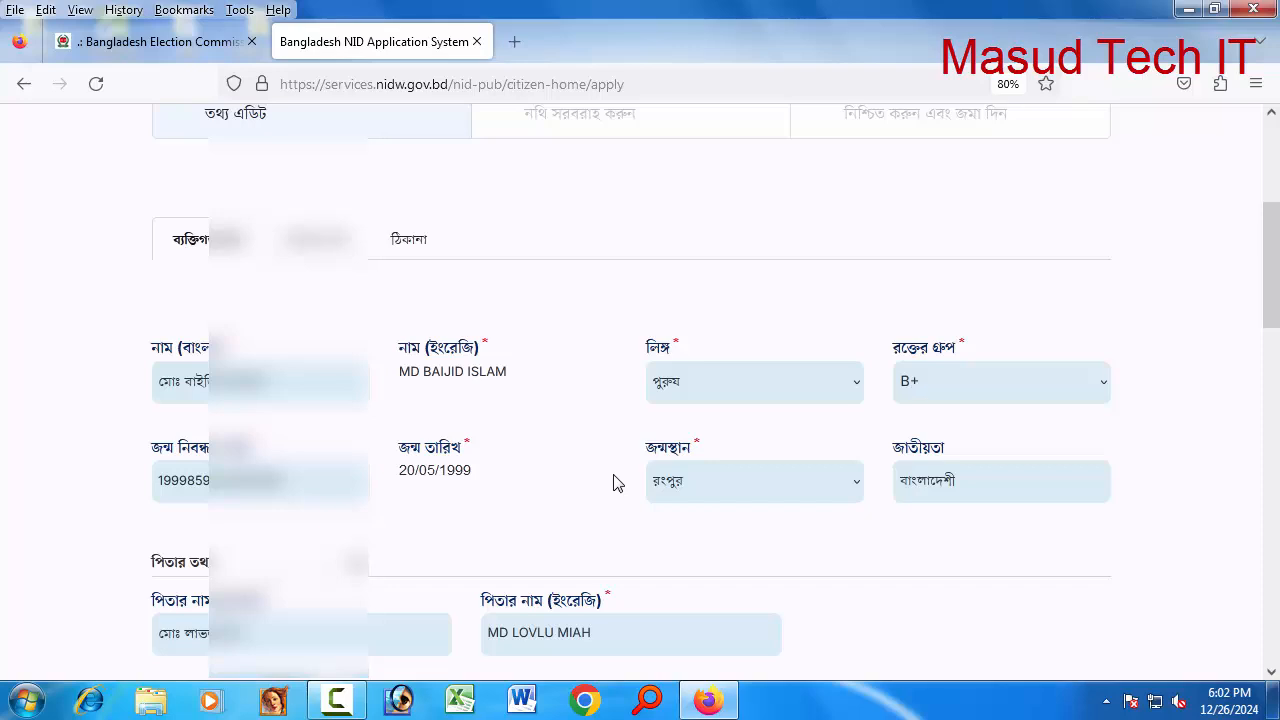
{"action": "scroll", "coordinate": [618, 486], "scroll_direction": "down", "scroll_amount": 1}
{"action": "scroll", "coordinate": [618, 486], "scroll_direction": "down", "scroll_amount": 3}
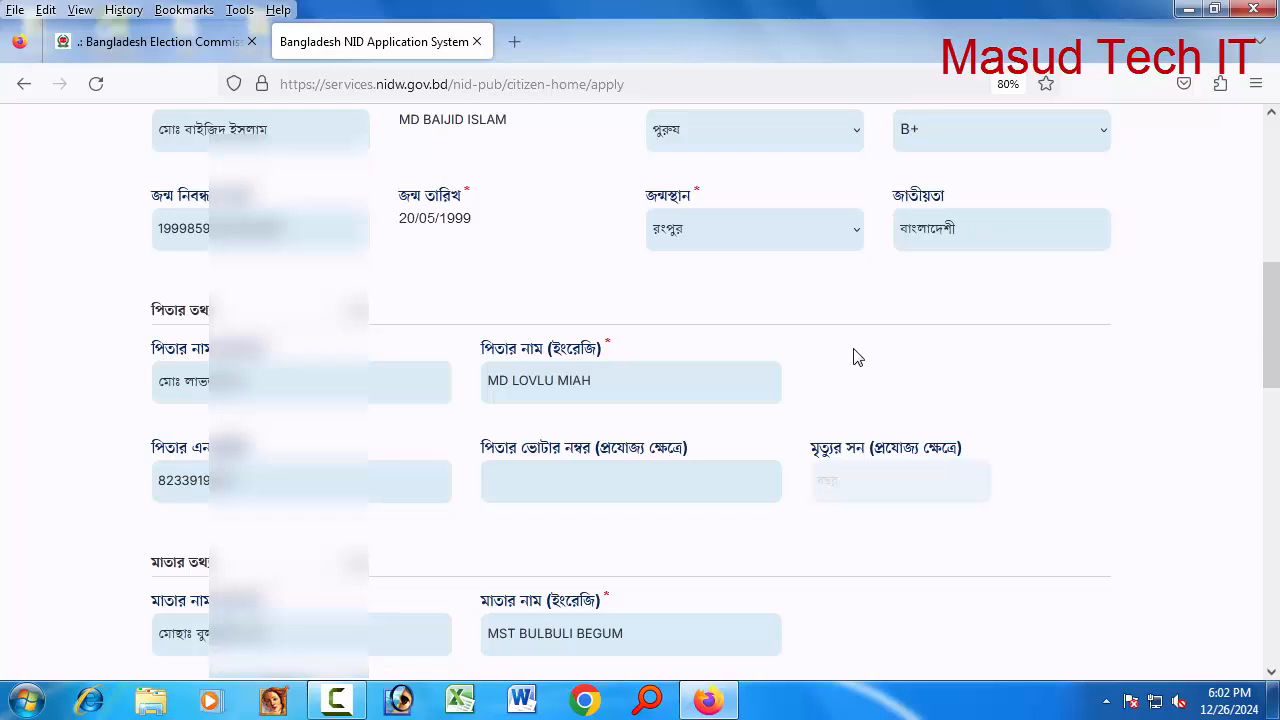
{"action": "scroll", "coordinate": [789, 437], "scroll_direction": "down", "scroll_amount": 2}
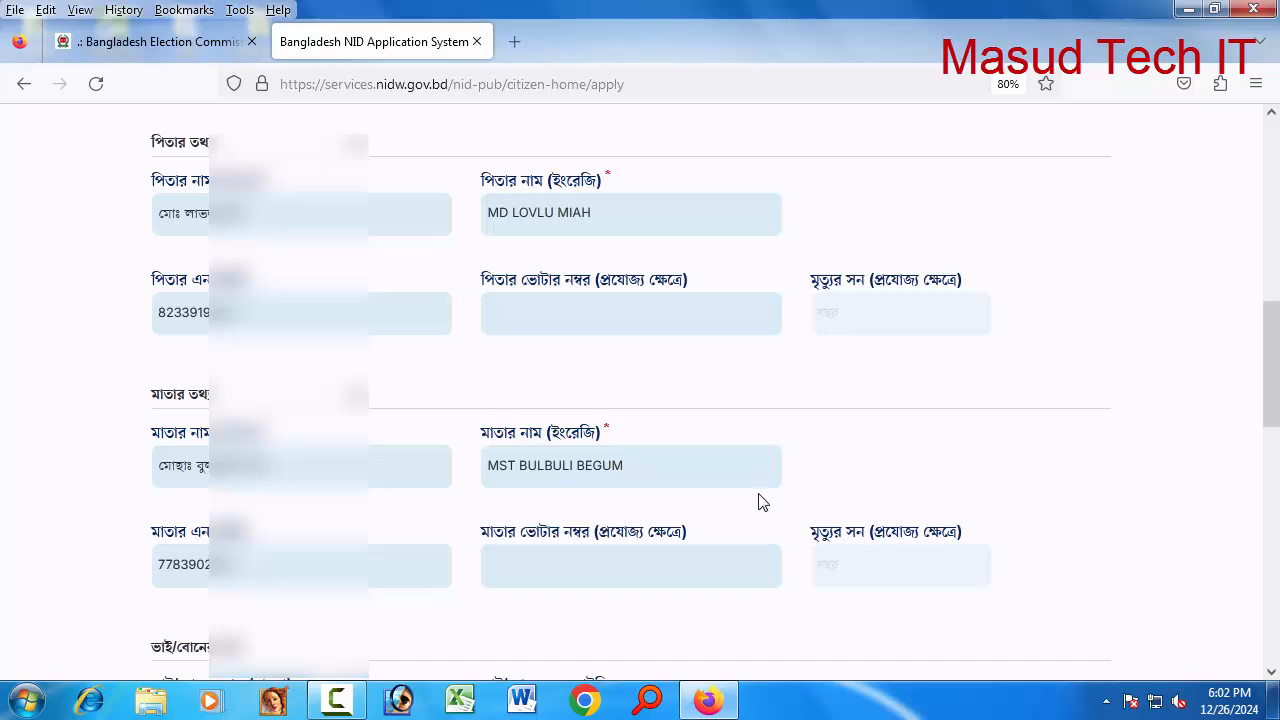
{"action": "scroll", "coordinate": [760, 502], "scroll_direction": "down", "scroll_amount": 2}
{"action": "scroll", "coordinate": [760, 495], "scroll_direction": "down", "scroll_amount": 2}
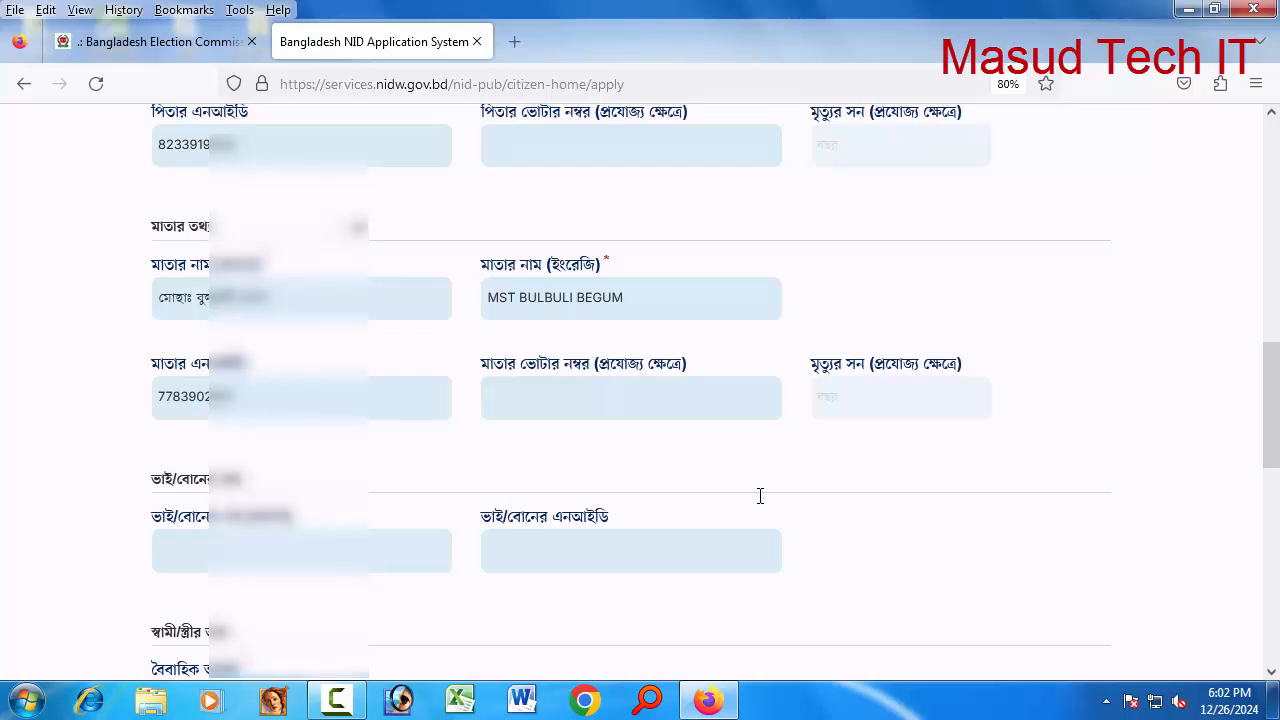
{"action": "scroll", "coordinate": [760, 495], "scroll_direction": "down", "scroll_amount": 6}
{"action": "scroll", "coordinate": [751, 523], "scroll_direction": "down", "scroll_amount": 7}
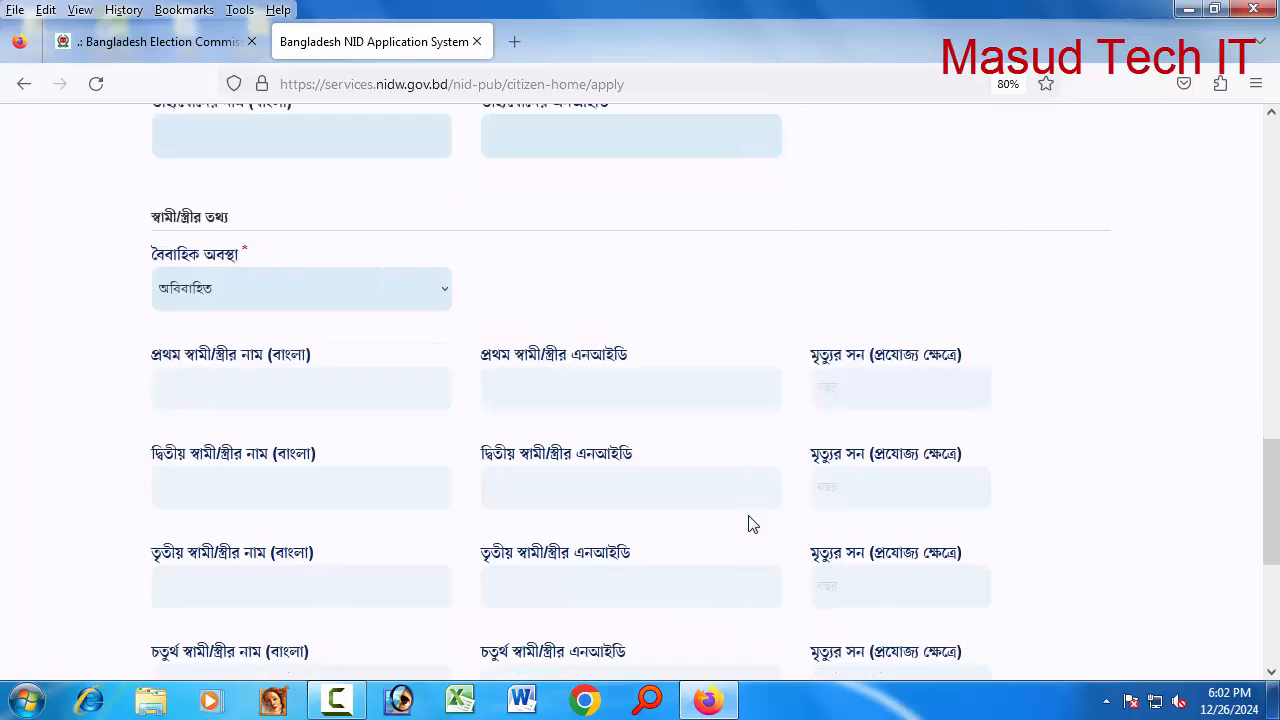
{"action": "scroll", "coordinate": [752, 528], "scroll_direction": "up", "scroll_amount": 16}
{"action": "scroll", "coordinate": [752, 520], "scroll_direction": "up", "scroll_amount": 10}
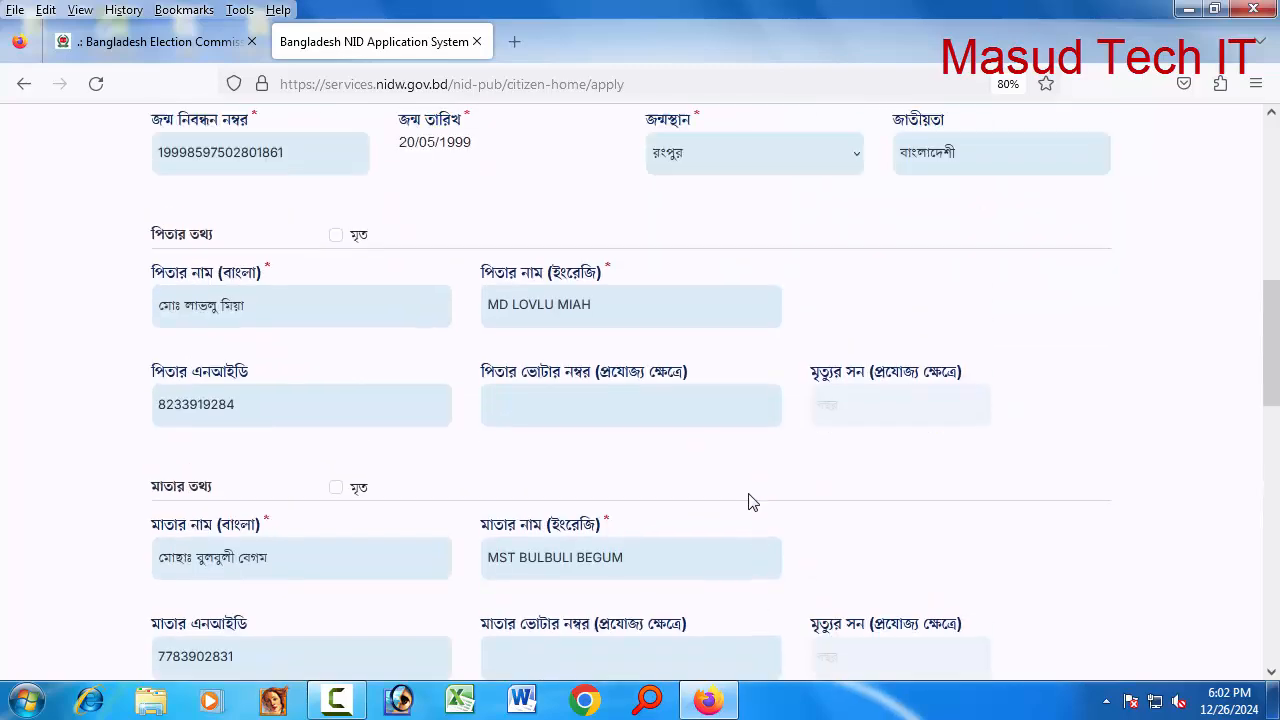
{"action": "left_click", "coordinate": [313, 244]}
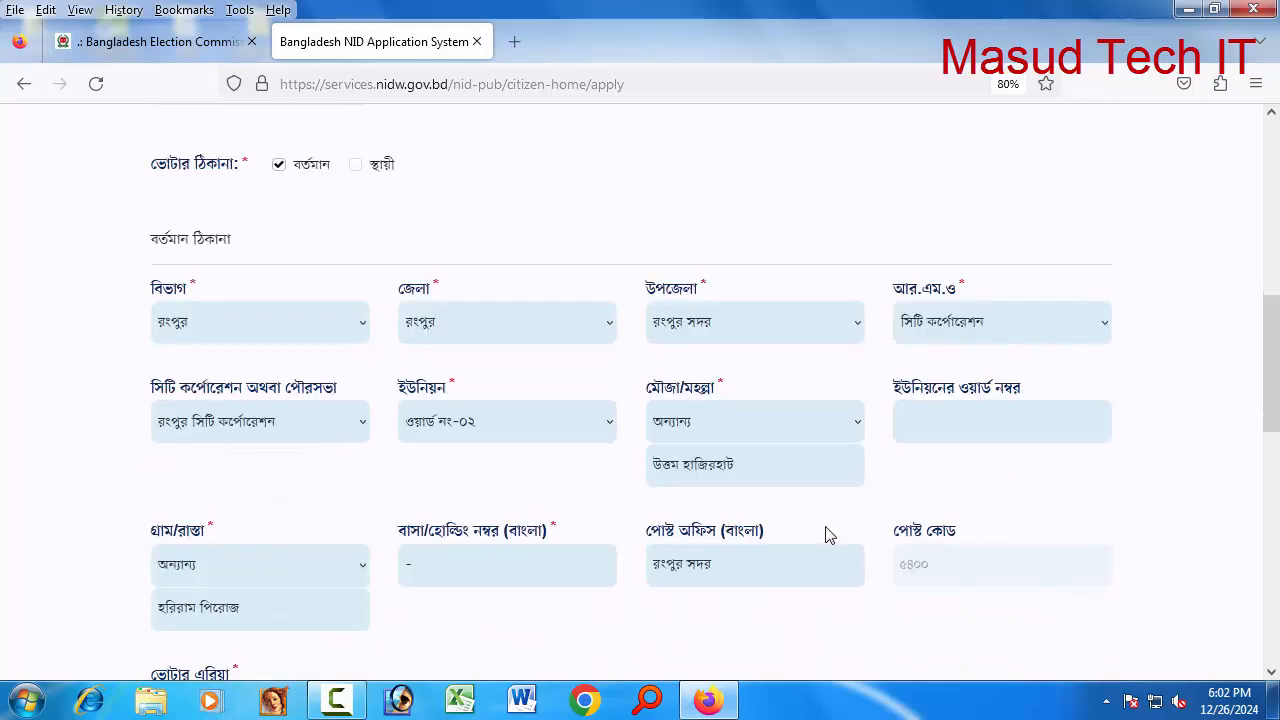
{"action": "scroll", "coordinate": [806, 521], "scroll_direction": "down", "scroll_amount": 2}
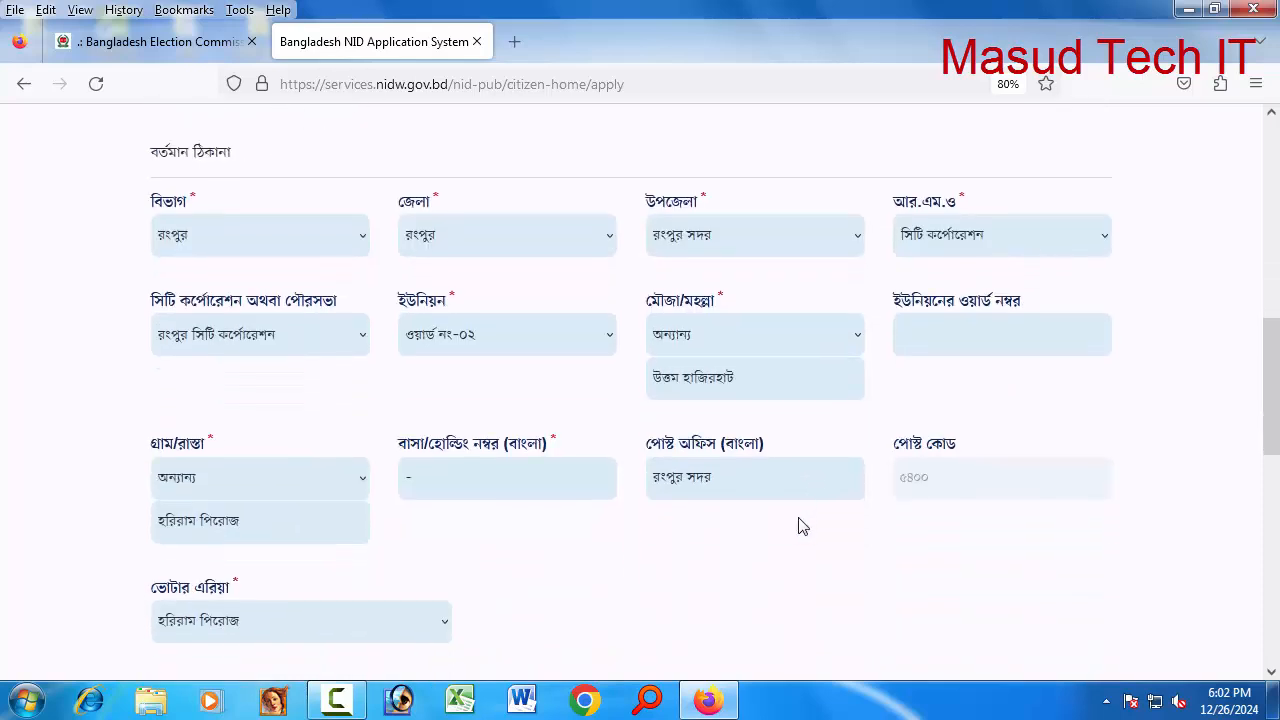
{"action": "scroll", "coordinate": [803, 527], "scroll_direction": "down", "scroll_amount": 2}
{"action": "scroll", "coordinate": [808, 522], "scroll_direction": "down", "scroll_amount": 8}
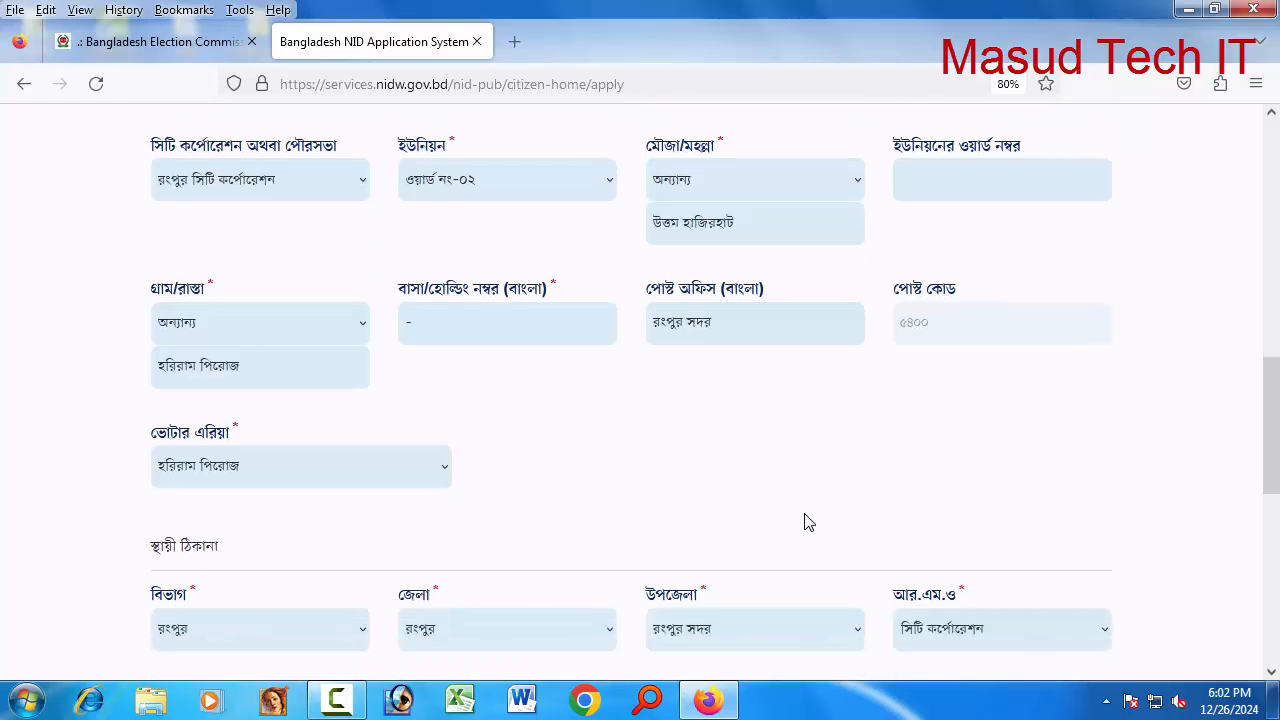
{"action": "scroll", "coordinate": [806, 520], "scroll_direction": "down", "scroll_amount": 3}
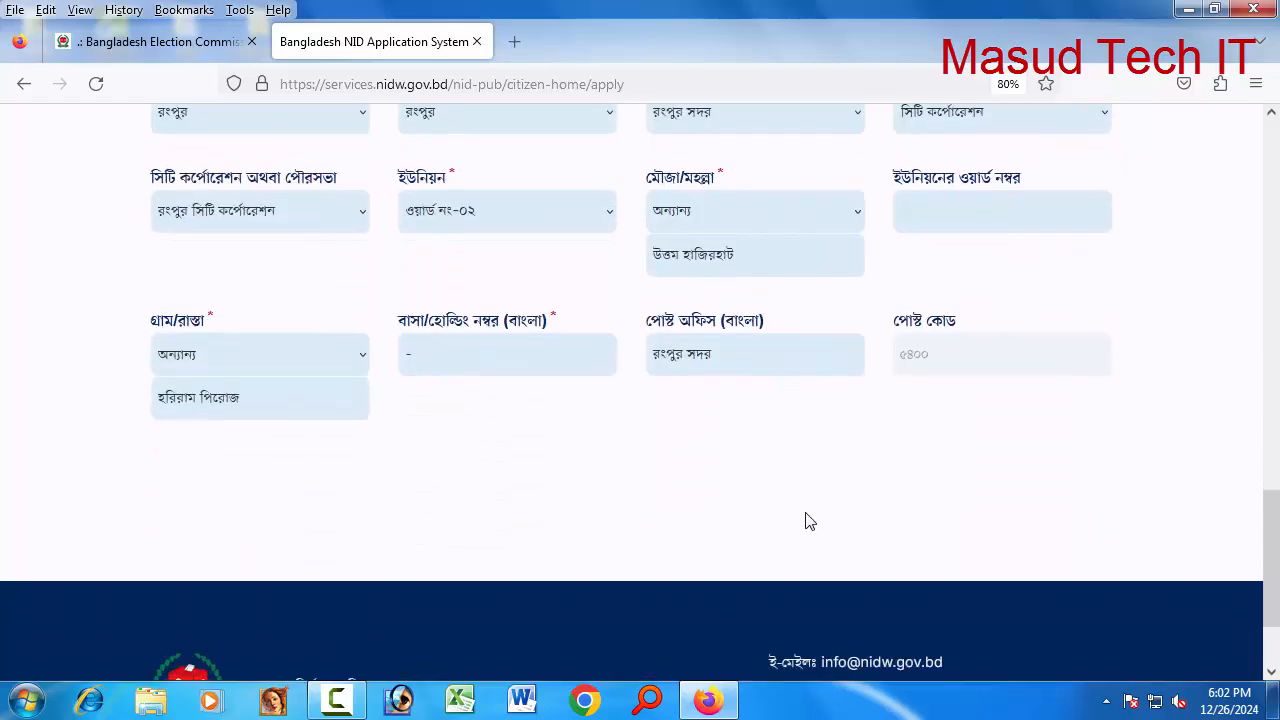
{"action": "scroll", "coordinate": [997, 511], "scroll_direction": "up", "scroll_amount": 15}
{"action": "scroll", "coordinate": [1138, 465], "scroll_direction": "up", "scroll_amount": 10}
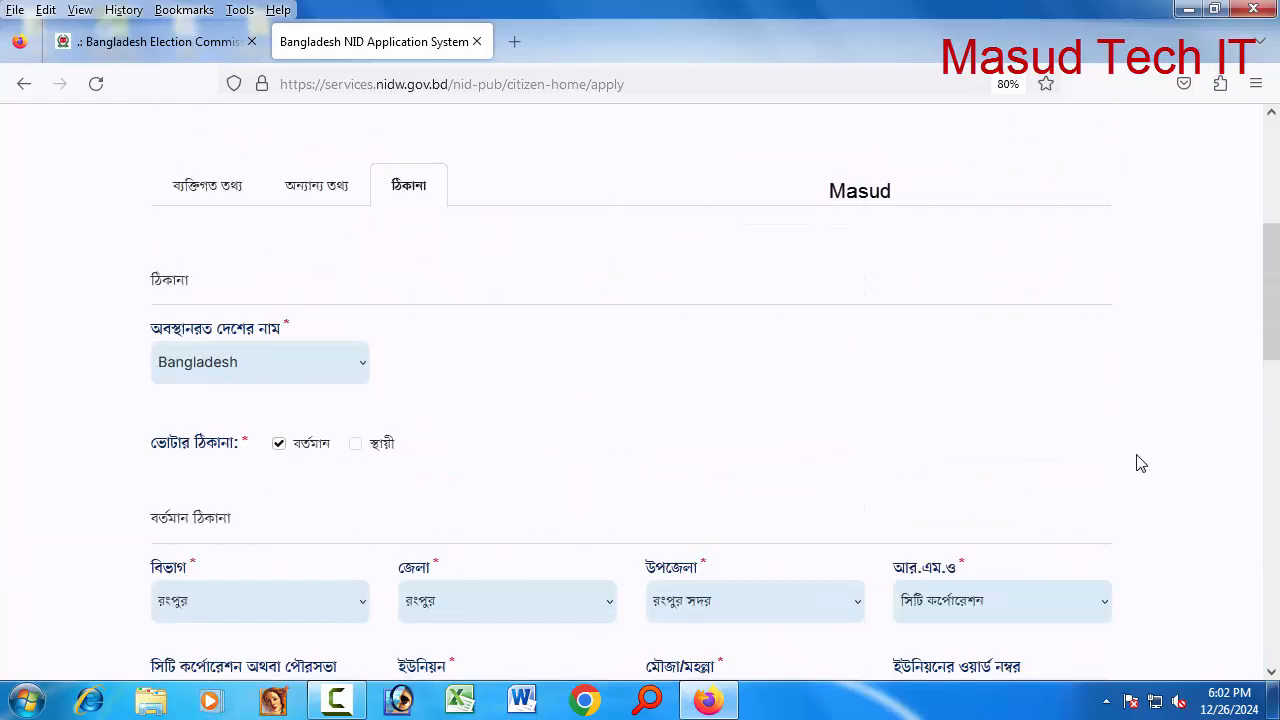
Step: Go past the editing and documents steps, submit the application, and download the filled form
{"action": "left_click", "coordinate": [1063, 221]}
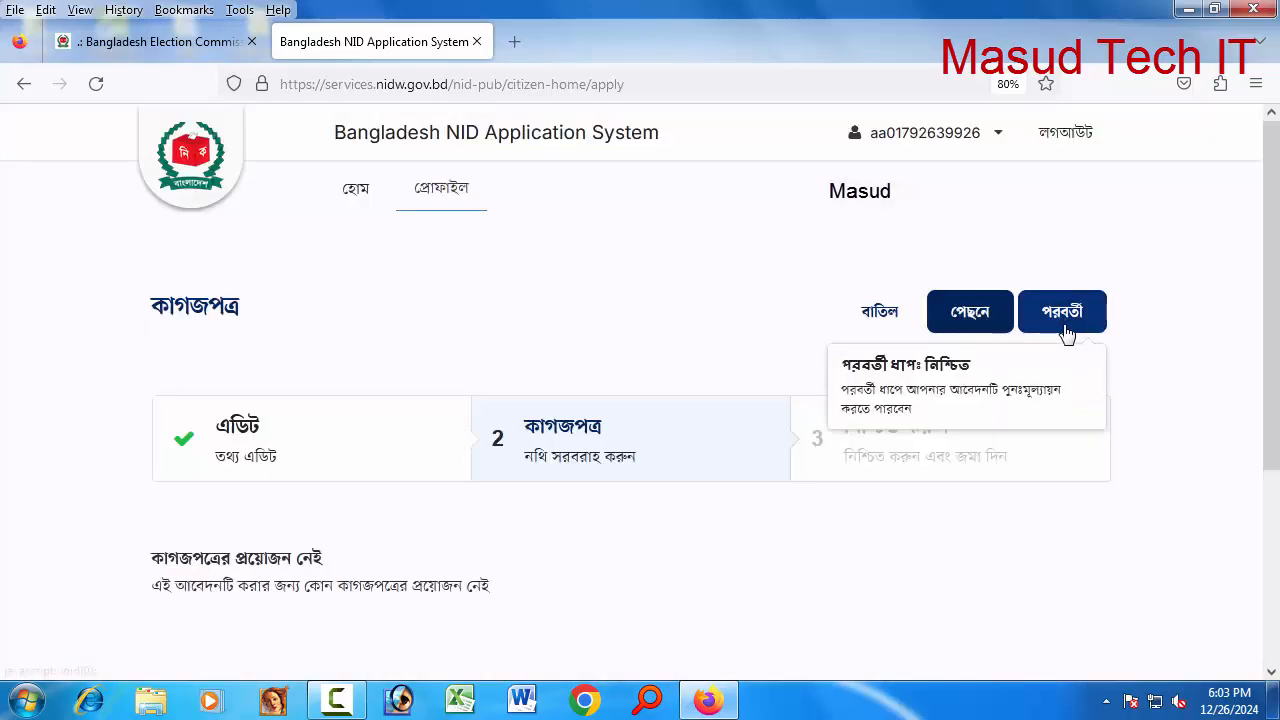
{"action": "left_click", "coordinate": [1066, 331]}
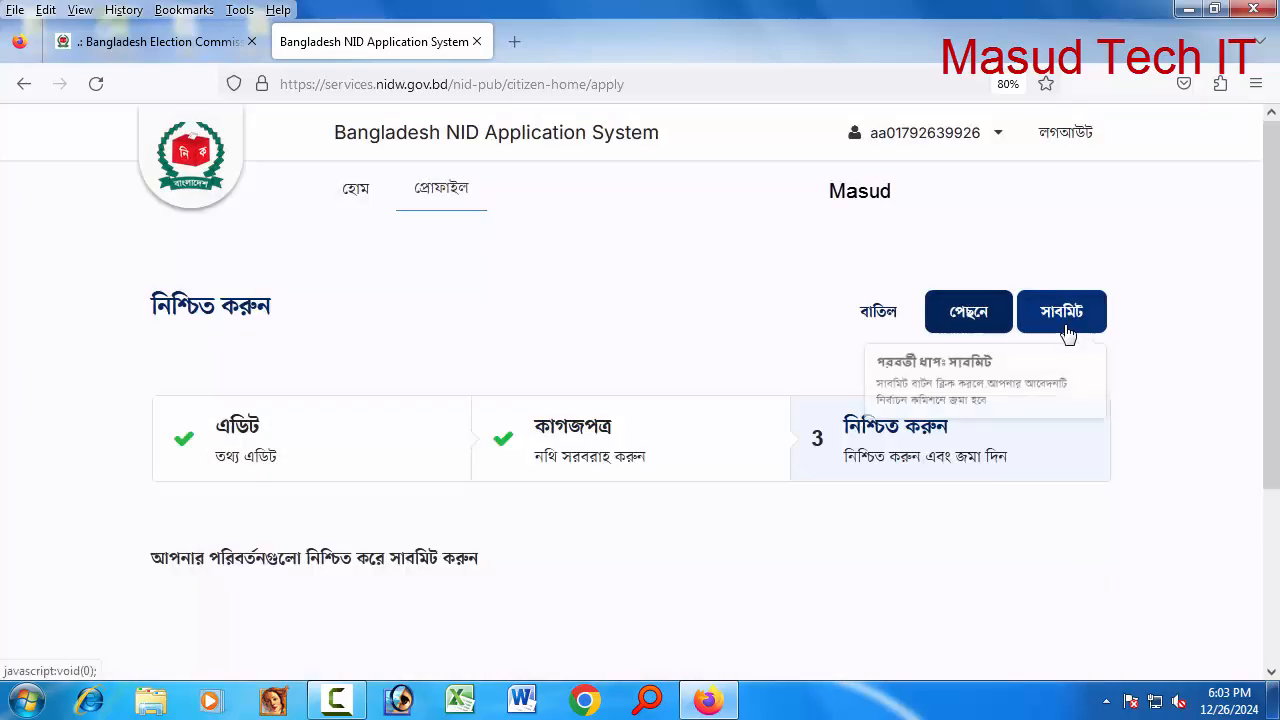
{"action": "left_click", "coordinate": [1064, 318]}
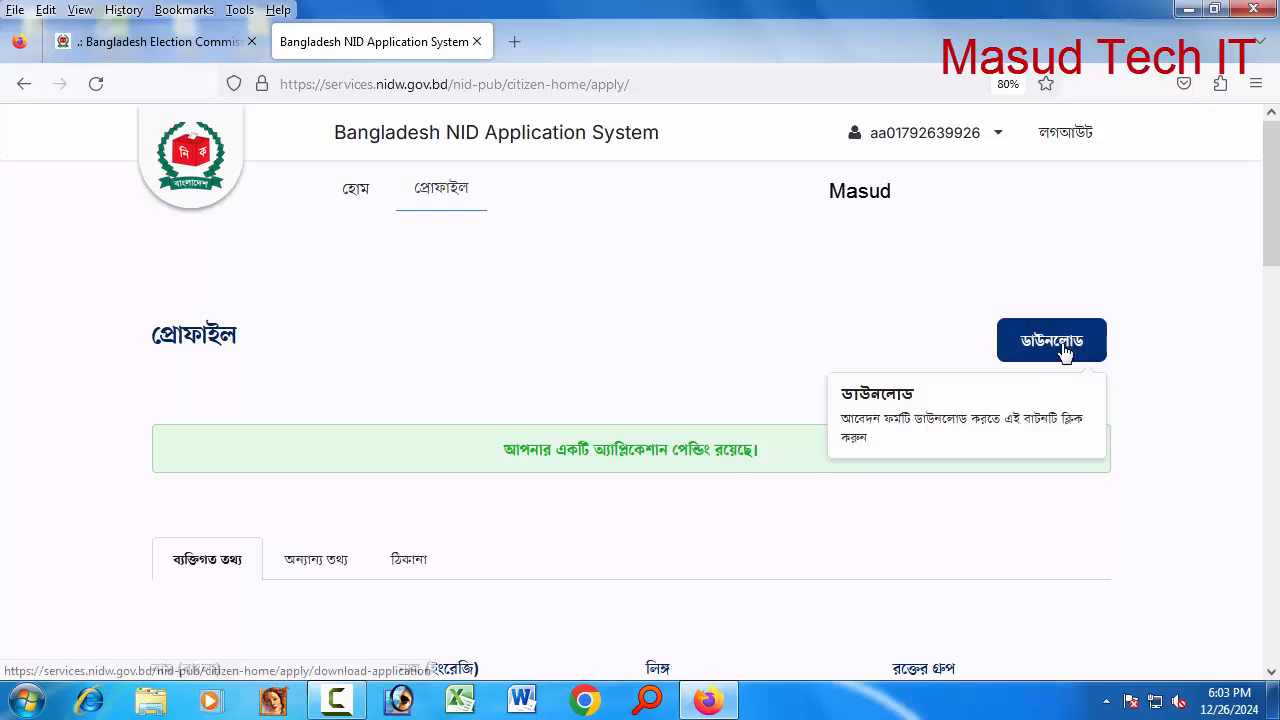
{"action": "left_click", "coordinate": [1065, 352]}
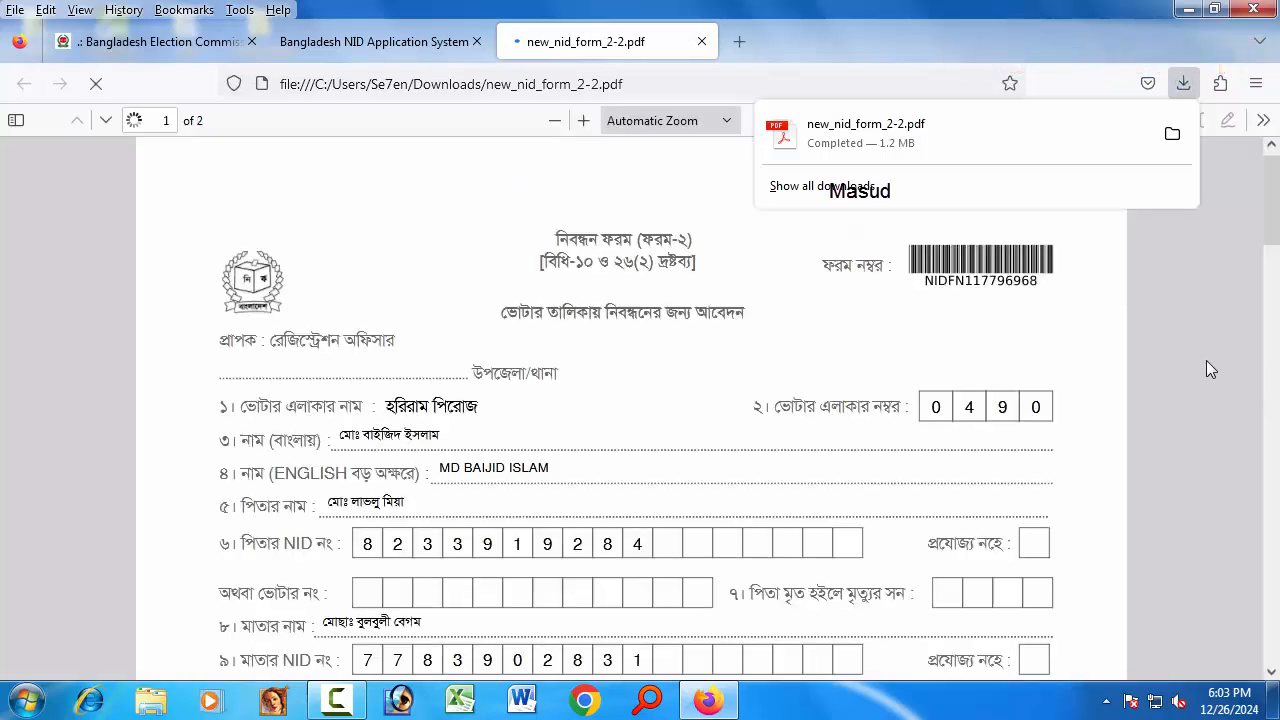
Step: Close the download notice and zoom new_nid_form_2-2.pdf to 90%
{"action": "left_click", "coordinate": [1270, 229]}
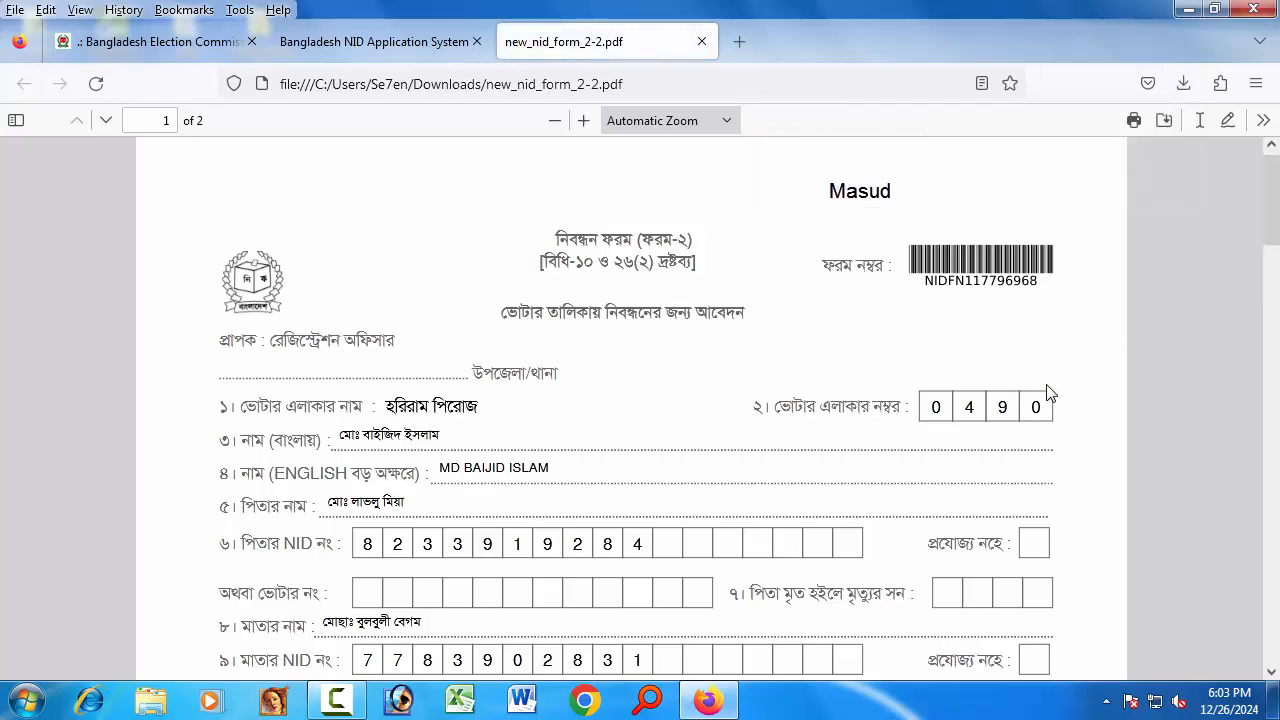
{"action": "key", "text": "ctrl+minus"}
{"action": "key", "text": "ctrl+minus"}
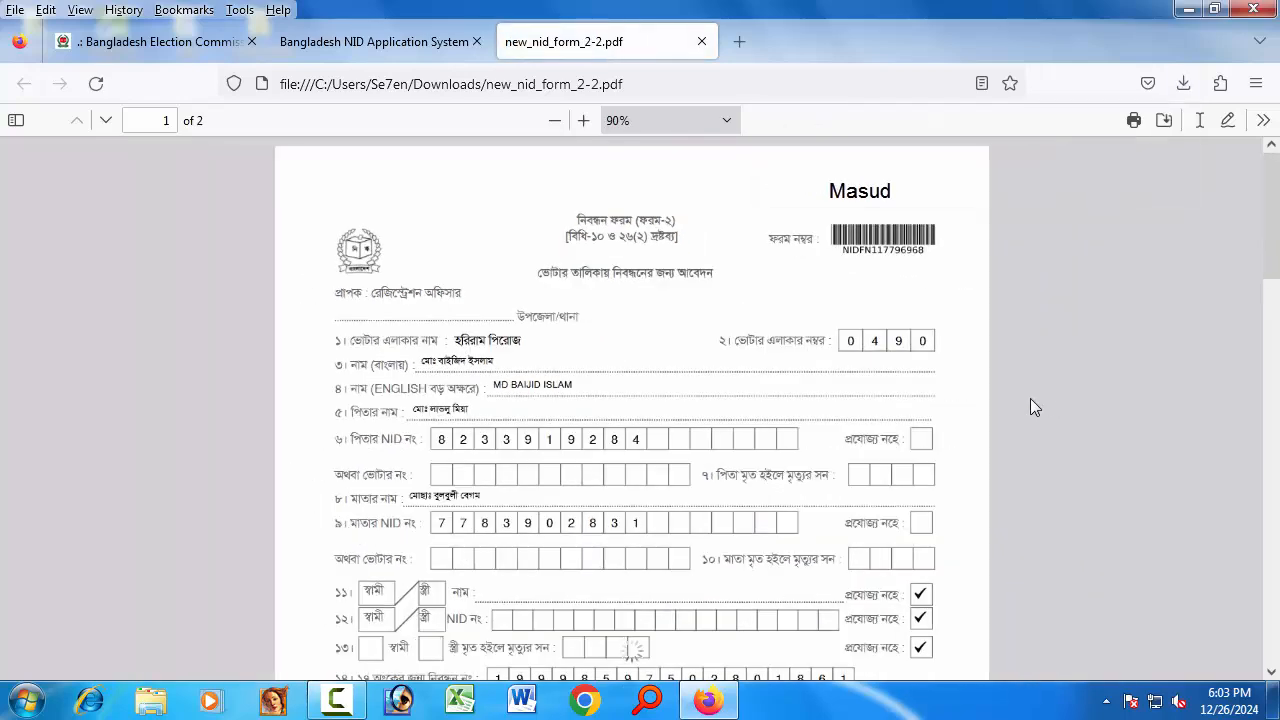